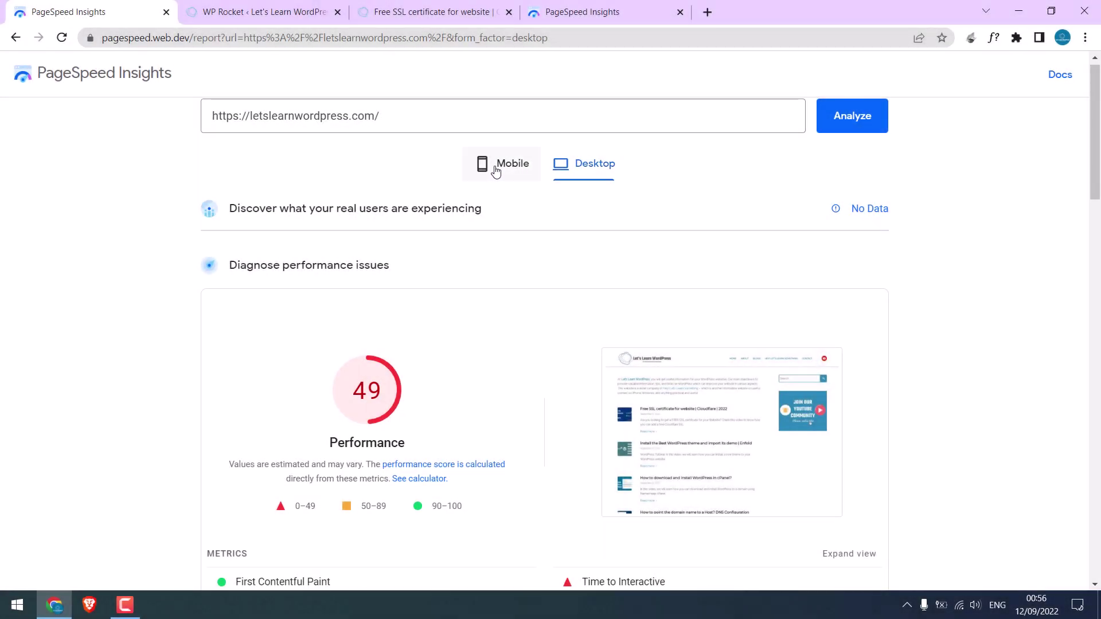
Step: Switch the PageSpeed Insights report to the mobile results (score 22)
{"action": "left_click", "coordinate": [495, 169]}
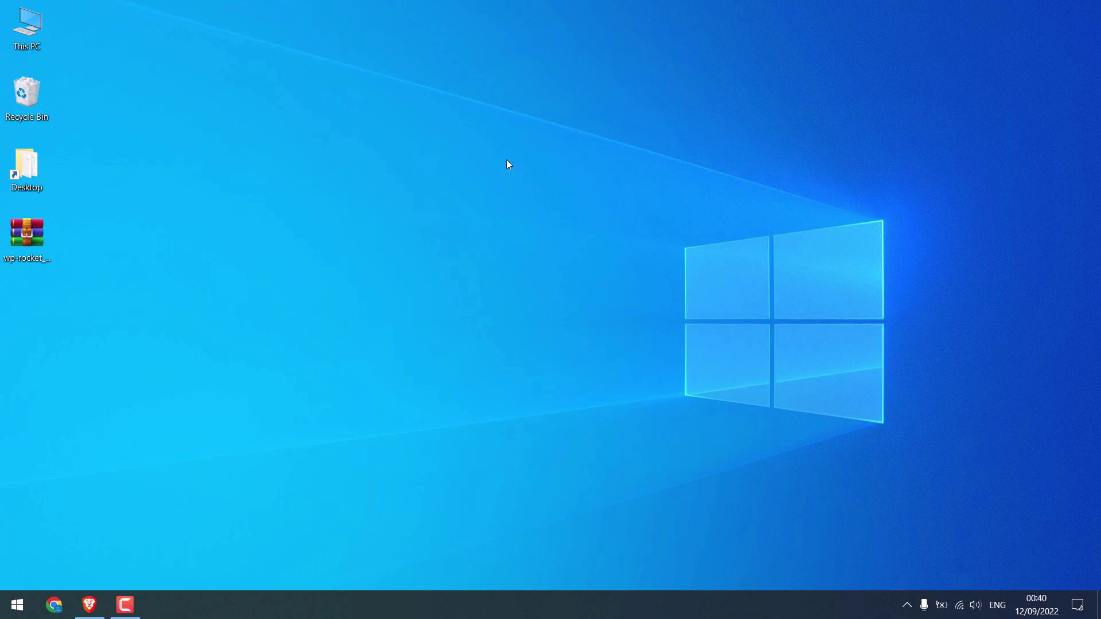
Step: Launch Chrome, load letslearnwordpress.com and select its address for copying
{"action": "left_click", "coordinate": [54, 605]}
{"action": "type", "text": "le"}
{"action": "key", "text": "Return"}
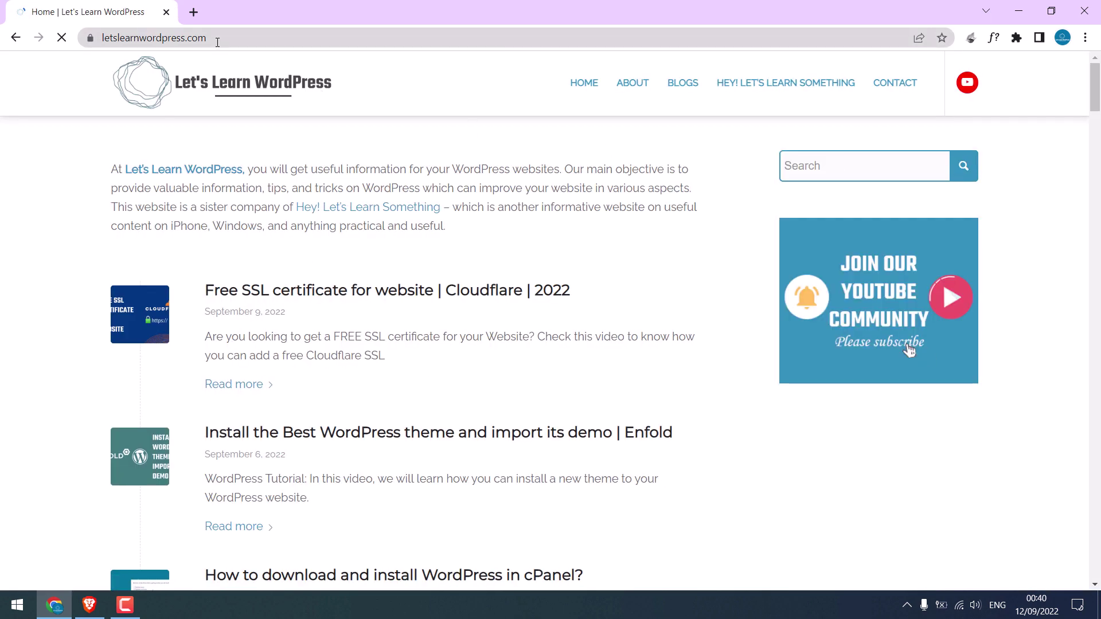
{"action": "left_click", "coordinate": [217, 38]}
{"action": "key", "text": "ctrl+c"}
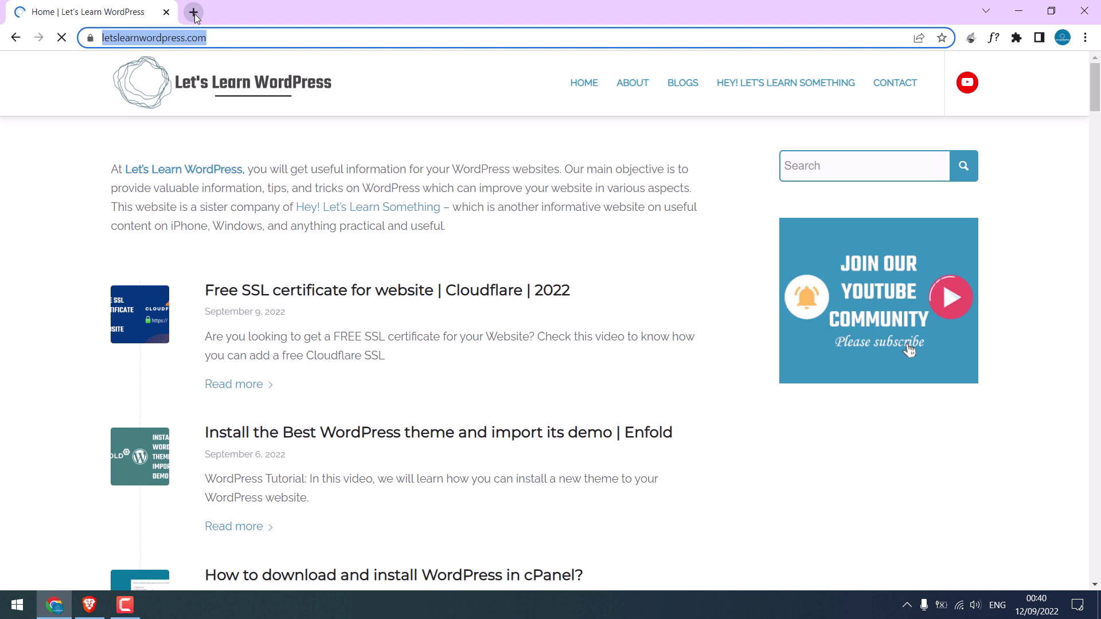
Step: Search Google for 'google page insights' in a new tab
{"action": "left_click", "coordinate": [194, 12]}
{"action": "type", "text": "google page"}
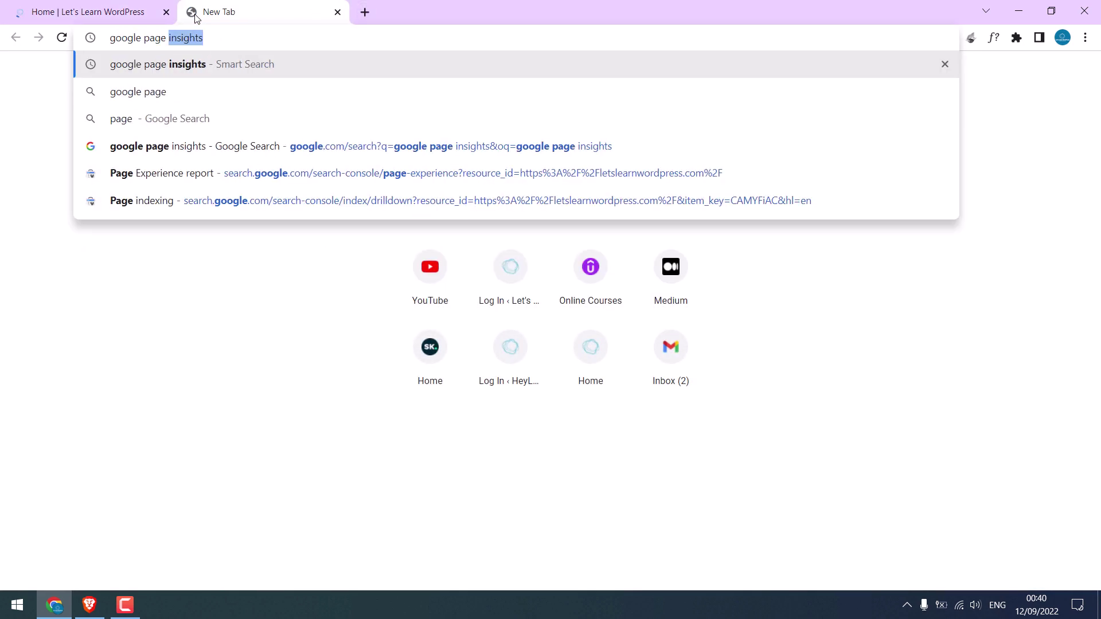
{"action": "key", "text": "Return"}
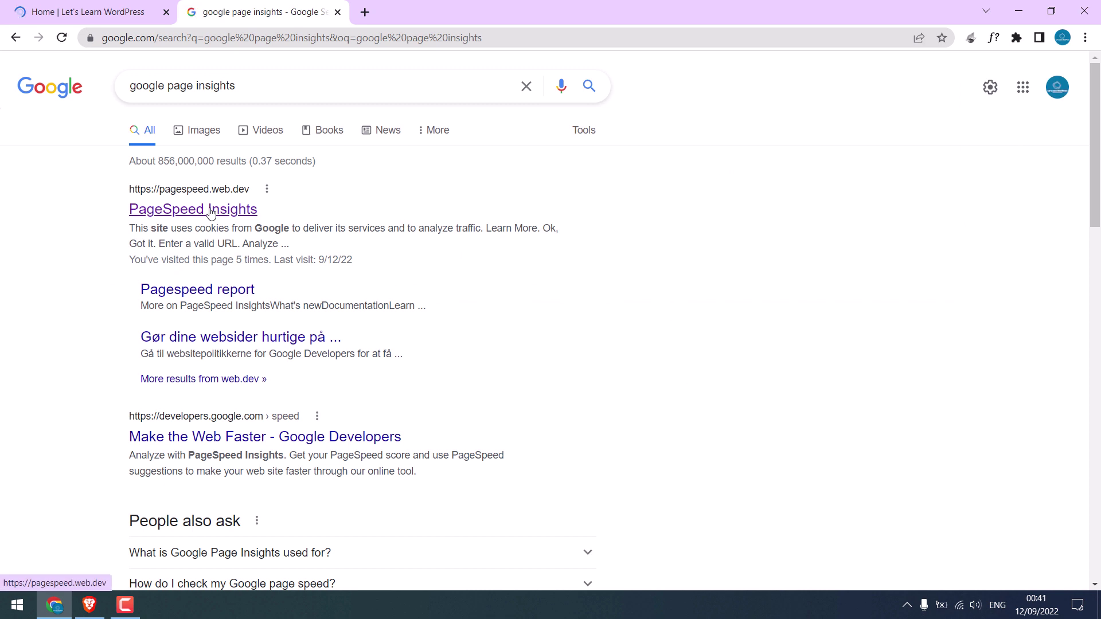
Step: Open PageSpeed Insights and analyse the pasted letslearnwordpress.com address
{"action": "left_click", "coordinate": [210, 212]}
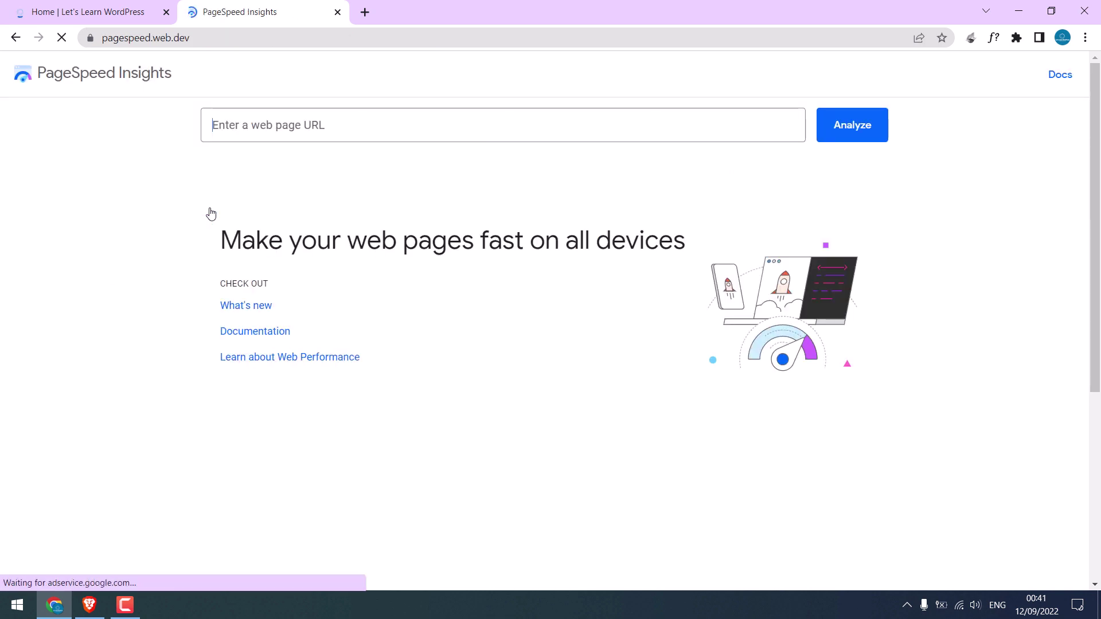
{"action": "key", "text": "ctrl+v"}
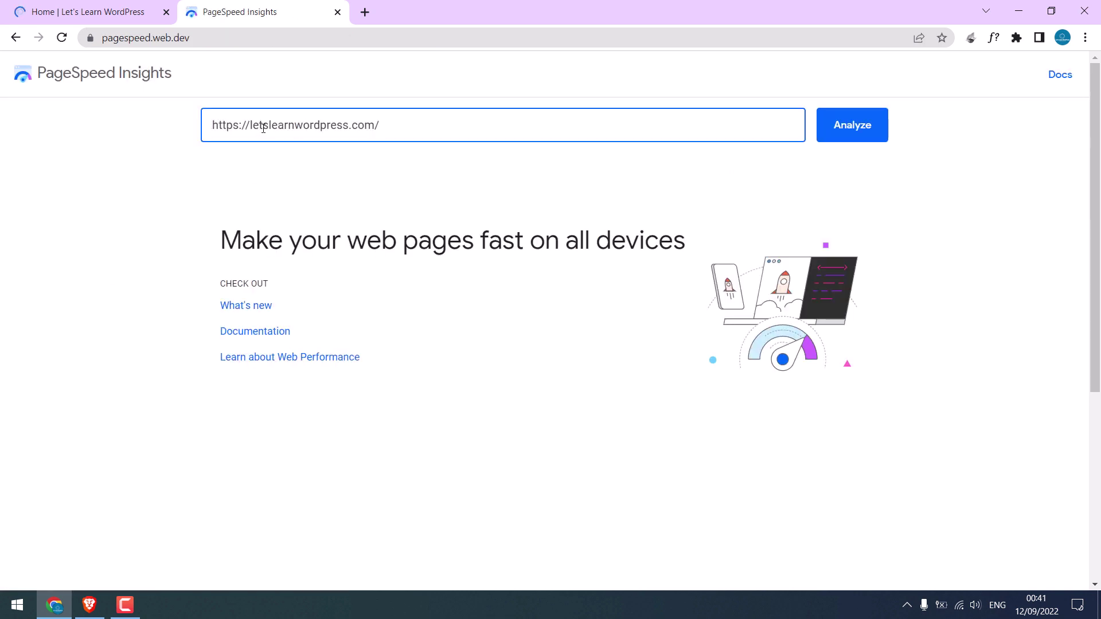
{"action": "left_click", "coordinate": [853, 133]}
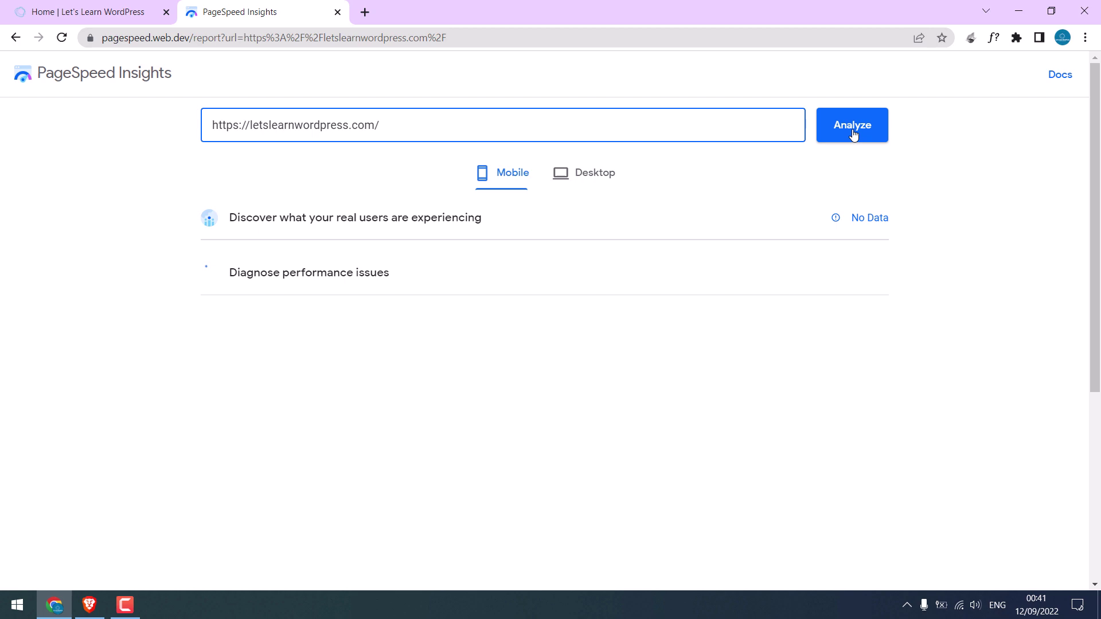
{"action": "scroll", "coordinate": [1098, 304], "scroll_direction": "down", "scroll_amount": 13}
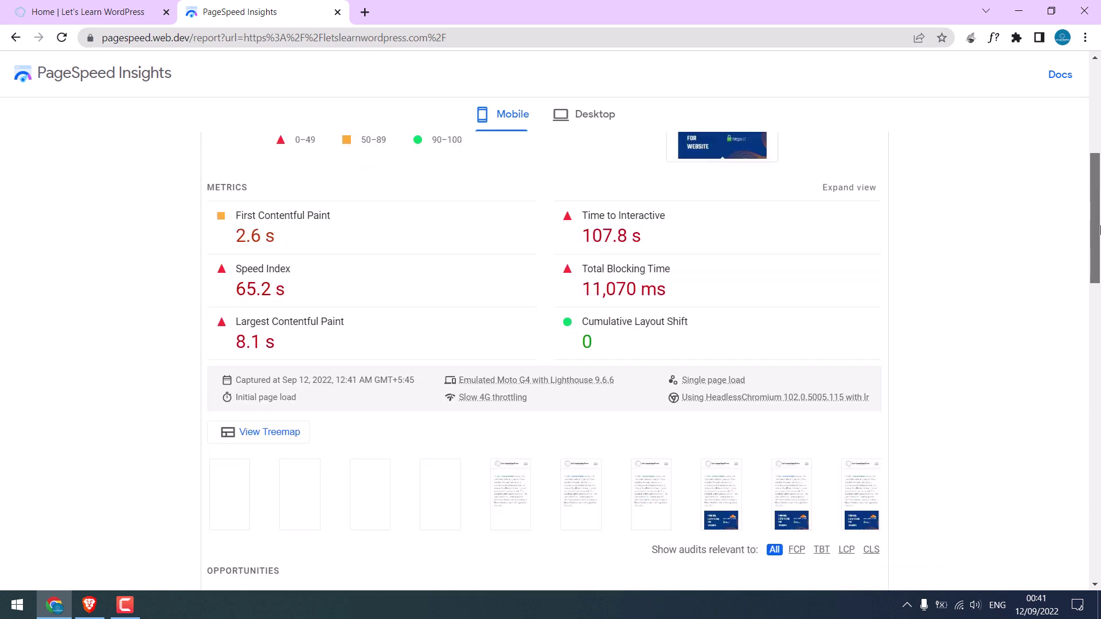
{"action": "left_click_drag", "start_coordinate": [1099, 304], "coordinate": [1094, 172]}
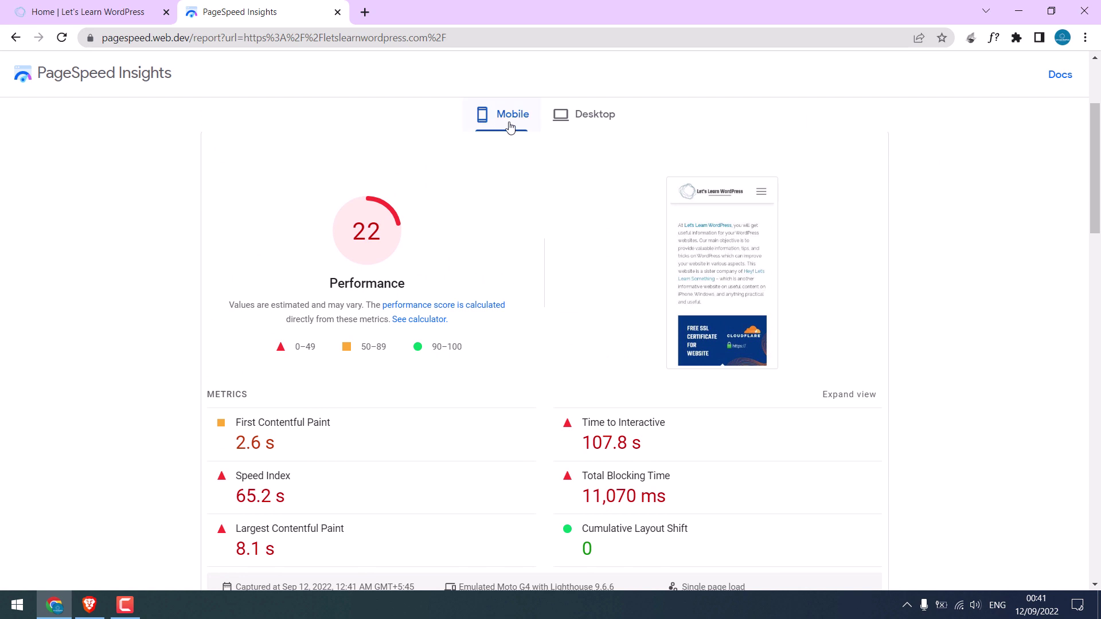
Step: Review the mobile performance score of 22, then the desktop score of 49
{"action": "left_click_drag", "start_coordinate": [364, 229], "coordinate": [377, 231]}
{"action": "left_click", "coordinate": [577, 115]}
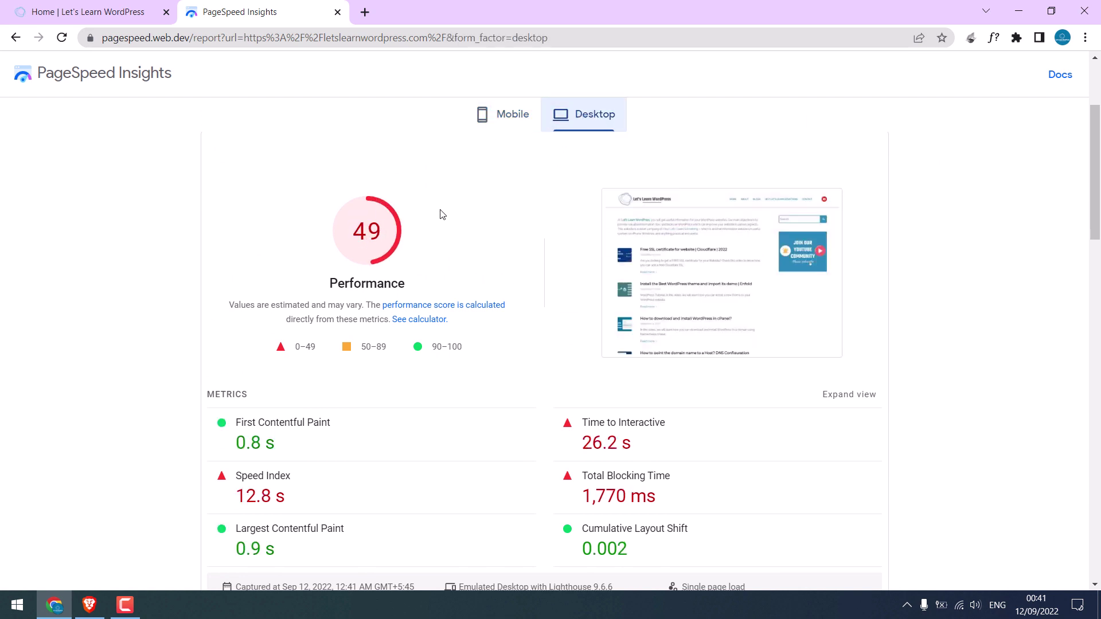
{"action": "left_click_drag", "start_coordinate": [355, 230], "coordinate": [368, 231]}
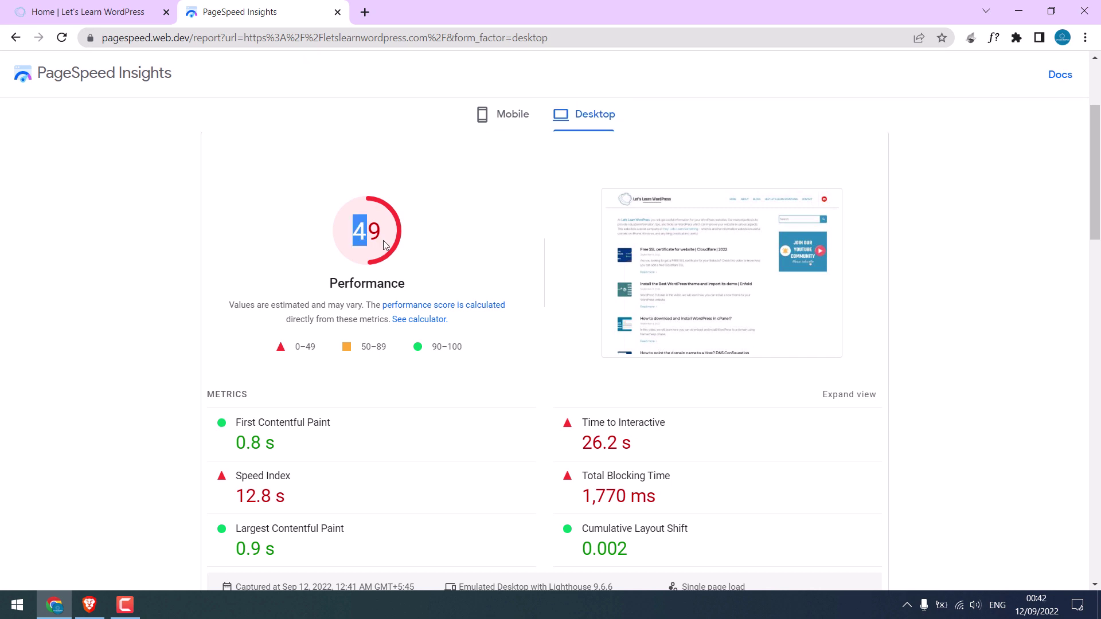
{"action": "left_click", "coordinate": [522, 267]}
{"action": "scroll", "coordinate": [952, 155], "scroll_direction": "up", "scroll_amount": 3}
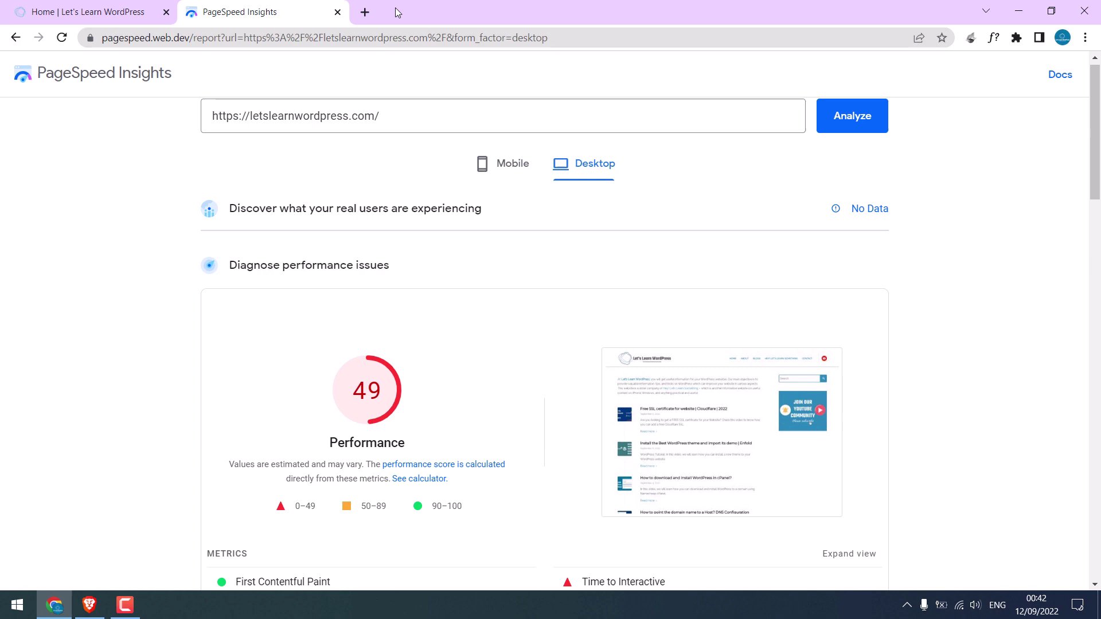
{"action": "left_click", "coordinate": [364, 12]}
{"action": "type", "text": "wp"}
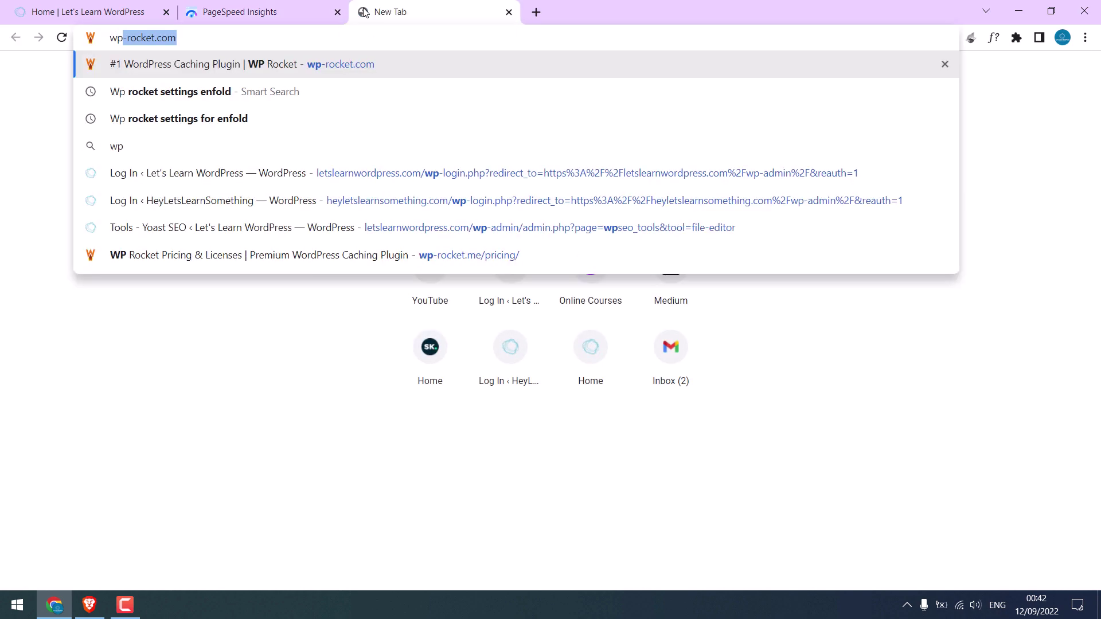
{"action": "key", "text": "Return"}
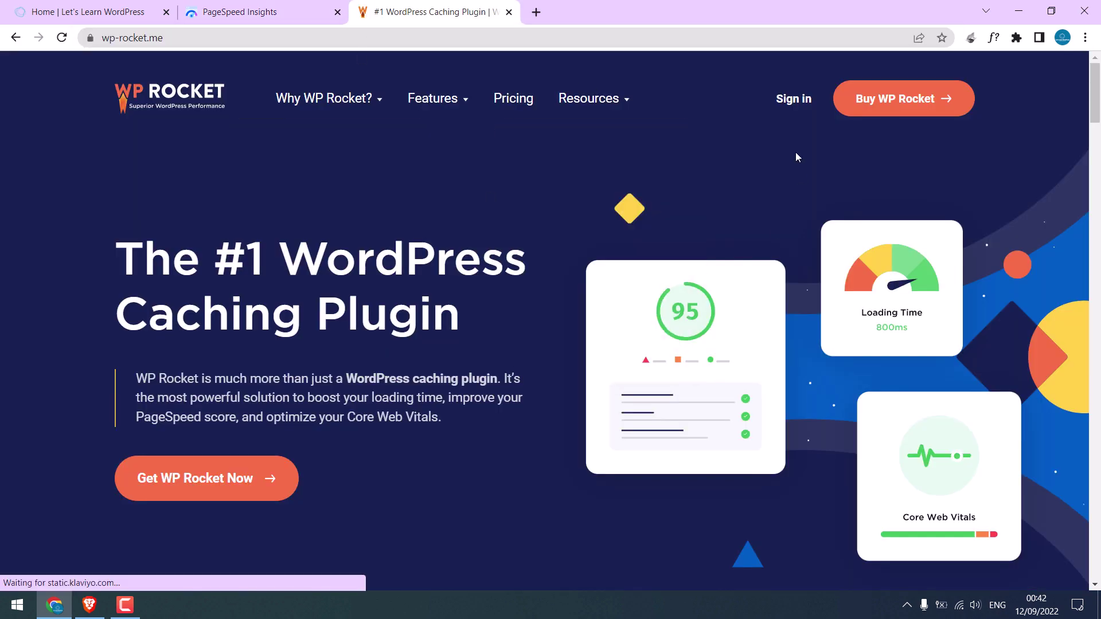
{"action": "scroll", "coordinate": [796, 153], "scroll_direction": "down", "scroll_amount": 10}
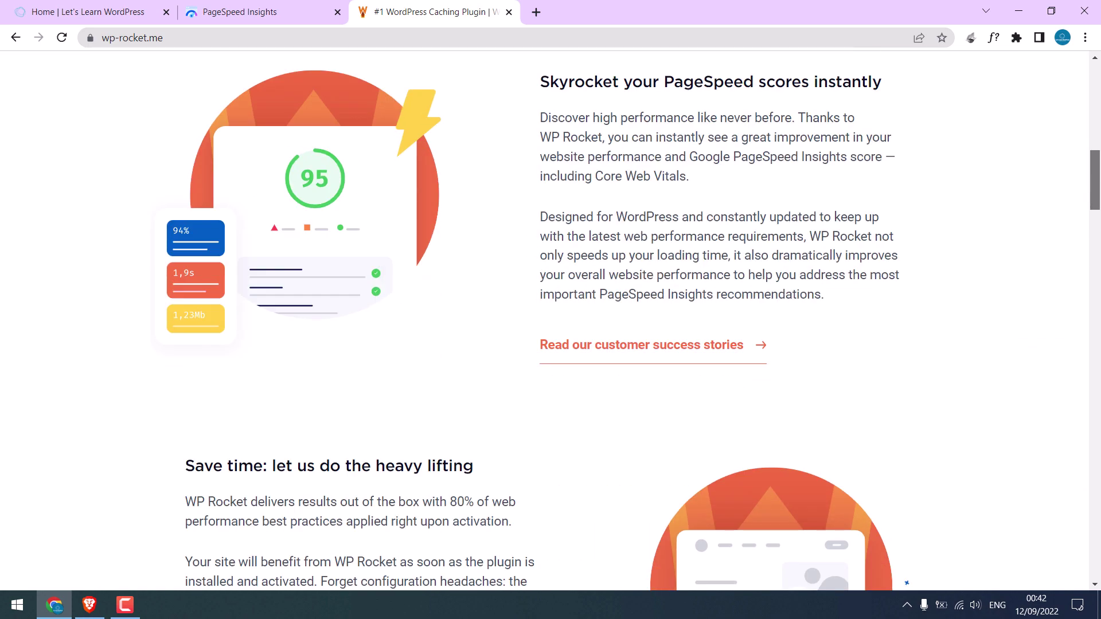
{"action": "scroll", "coordinate": [656, 222], "scroll_direction": "up", "scroll_amount": 10}
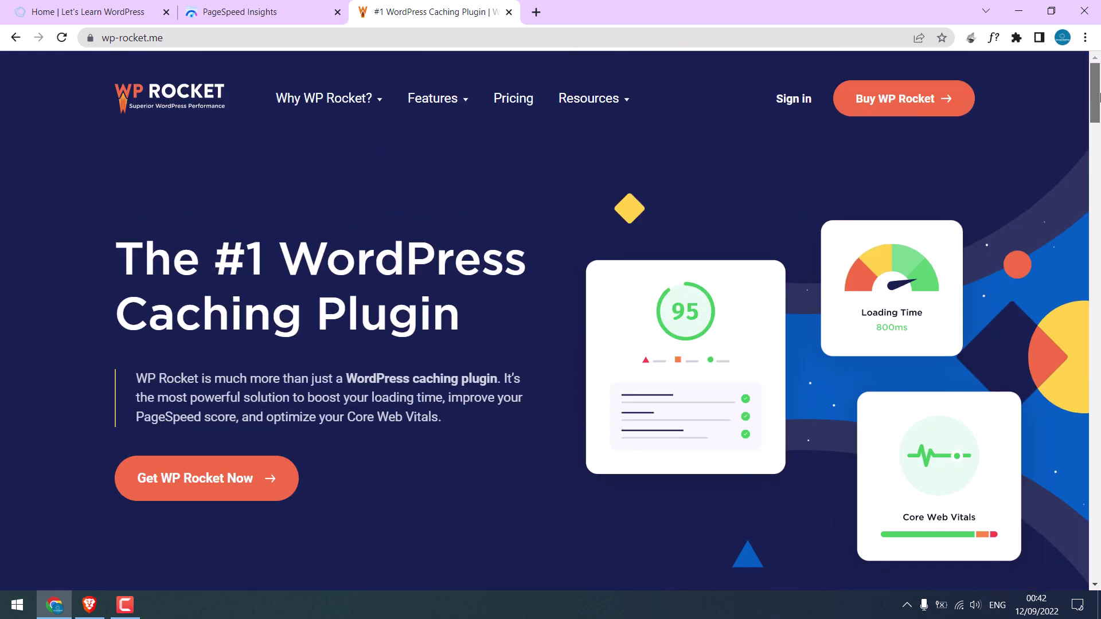
{"action": "left_click", "coordinate": [519, 100]}
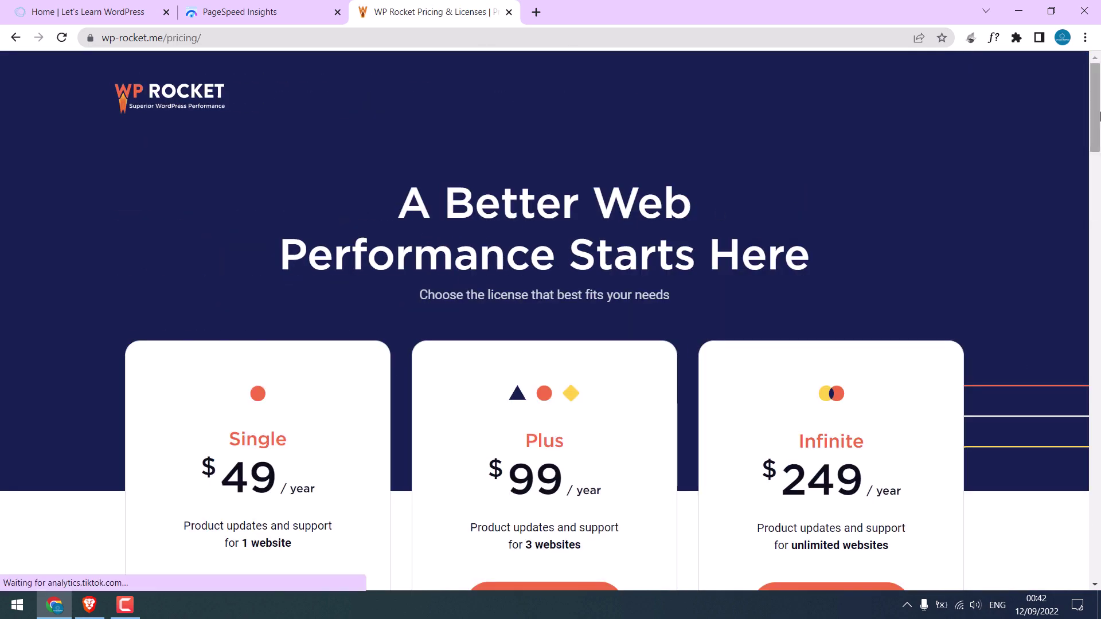
{"action": "scroll", "coordinate": [1099, 116], "scroll_direction": "down", "scroll_amount": 3}
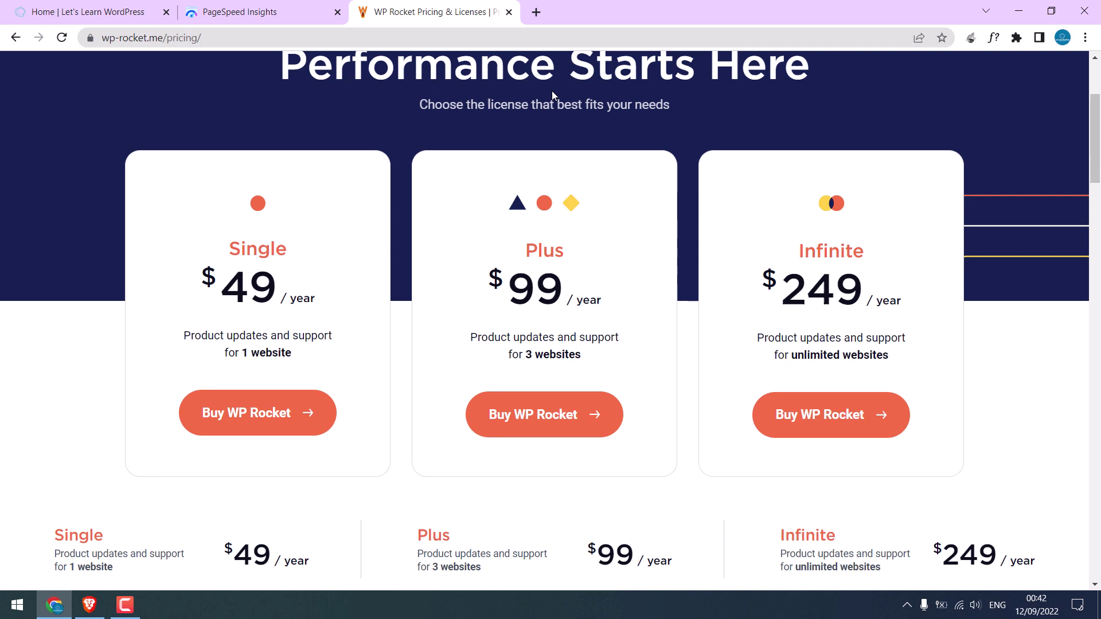
{"action": "scroll", "coordinate": [1090, 168], "scroll_direction": "up", "scroll_amount": 3}
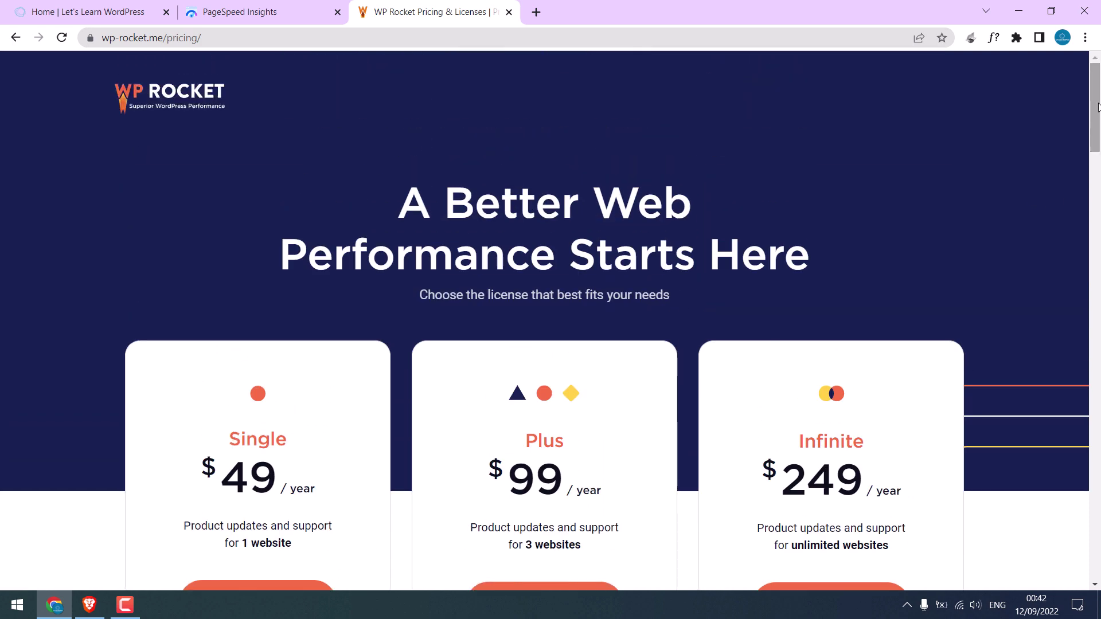
{"action": "left_click", "coordinate": [510, 12]}
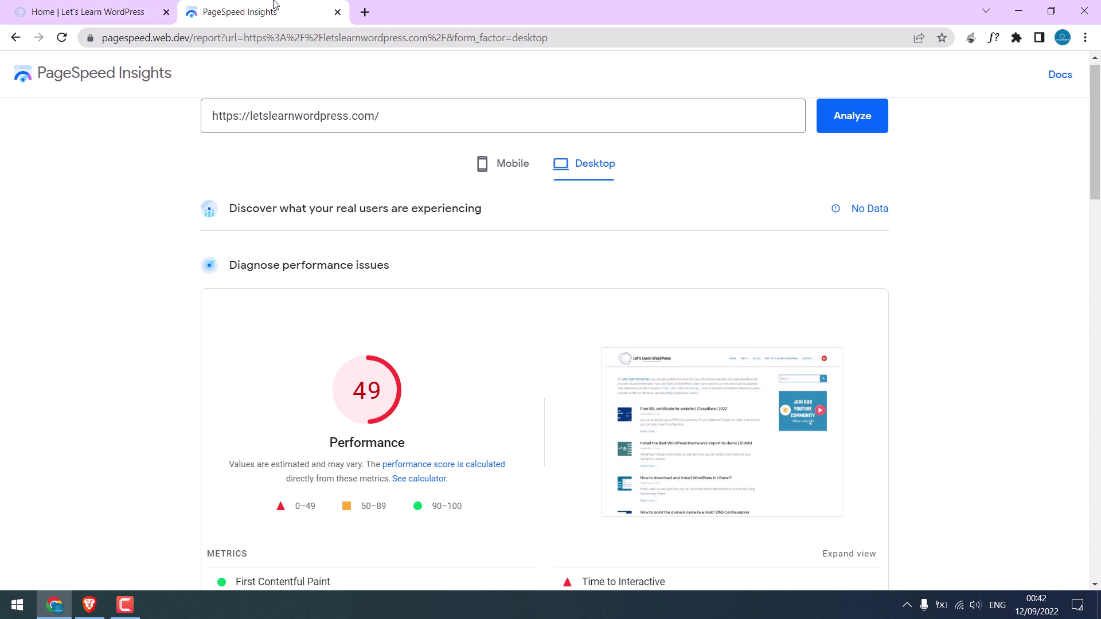
Step: Move PageSpeed Insights to the first tab and load the site's /wp-admin page
{"action": "left_click_drag", "start_coordinate": [276, 12], "coordinate": [101, 6]}
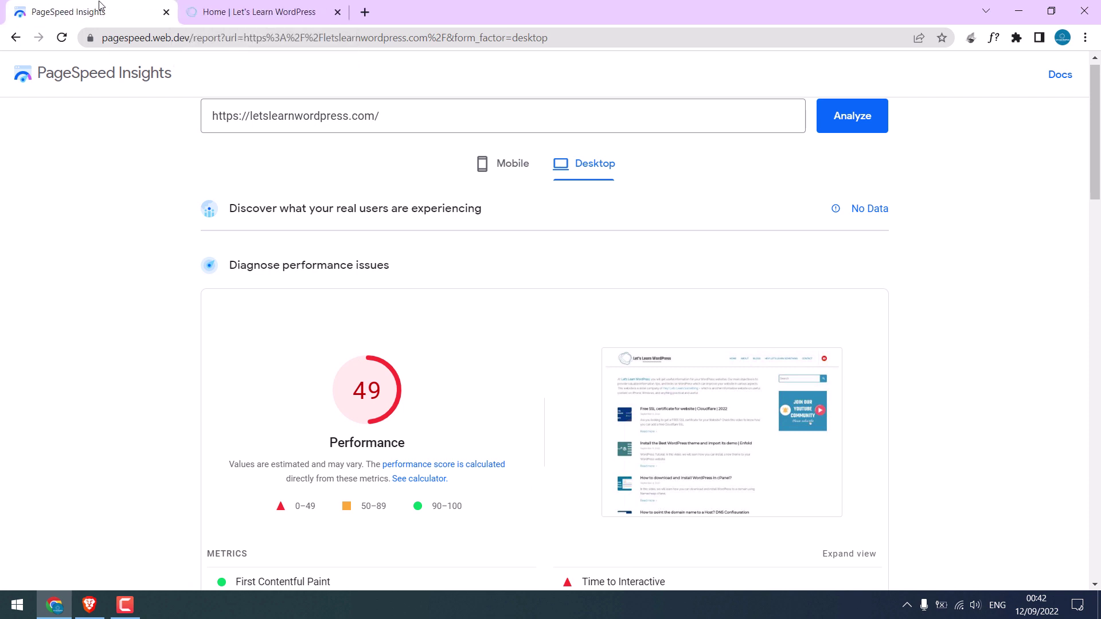
{"action": "left_click", "coordinate": [227, 12]}
{"action": "left_click", "coordinate": [244, 39]}
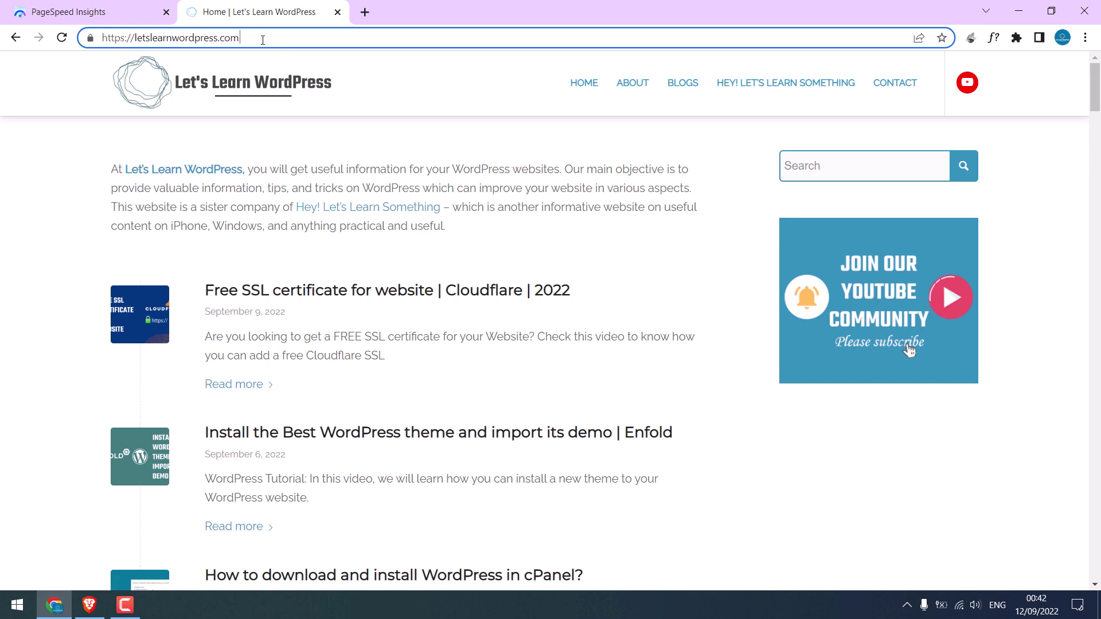
{"action": "type", "text": "/wp-ad"}
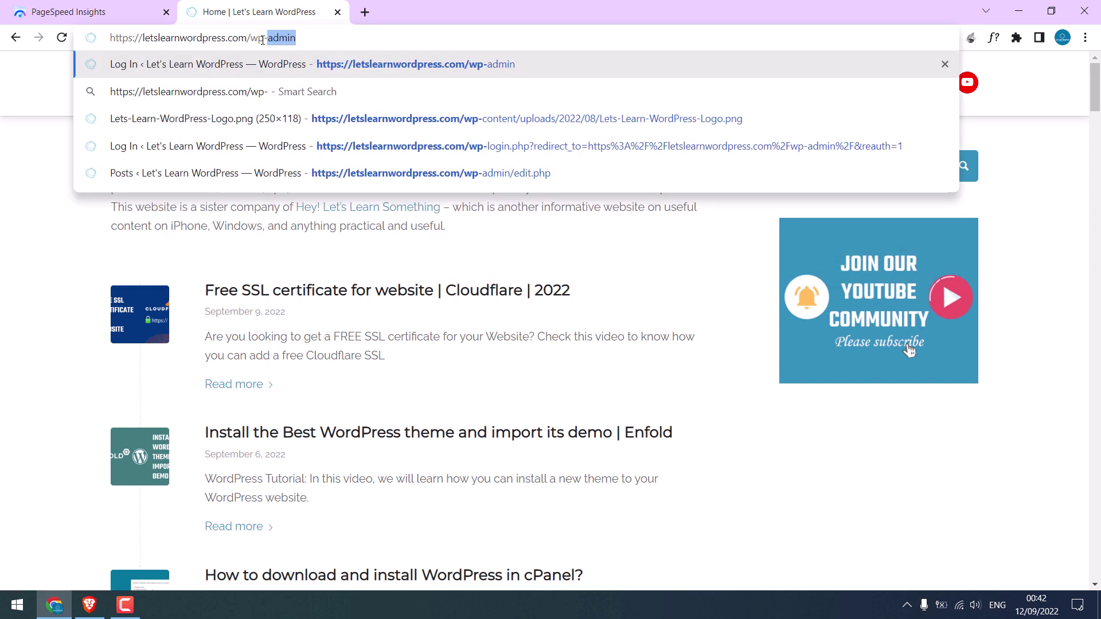
{"action": "type", "text": "min"}
{"action": "key", "text": "Return"}
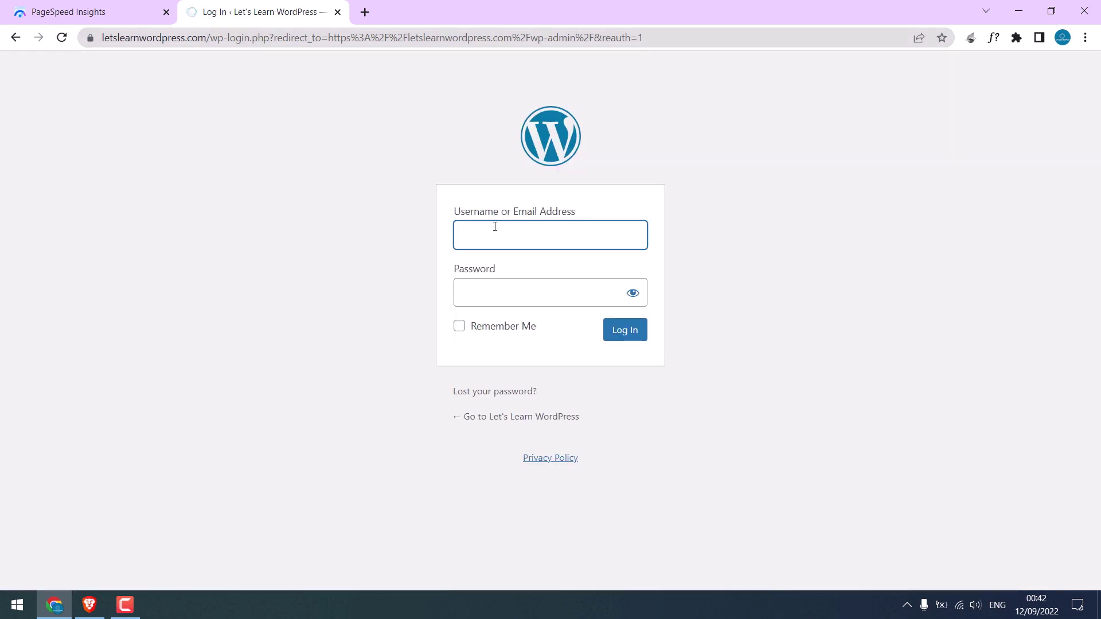
Step: Log in to WordPress with the admin username and password
{"action": "left_click", "coordinate": [495, 226]}
{"action": "type", "text": "saujan"}
{"action": "key", "text": "Tab"}
{"action": "type", "text": "*********"}
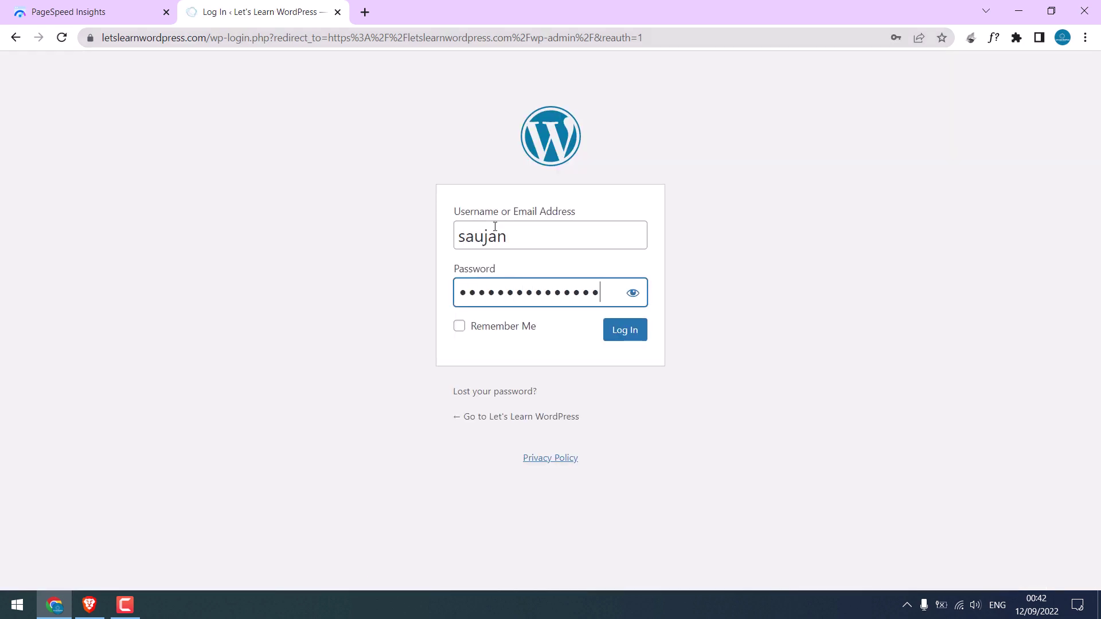
{"action": "key", "text": "Return"}
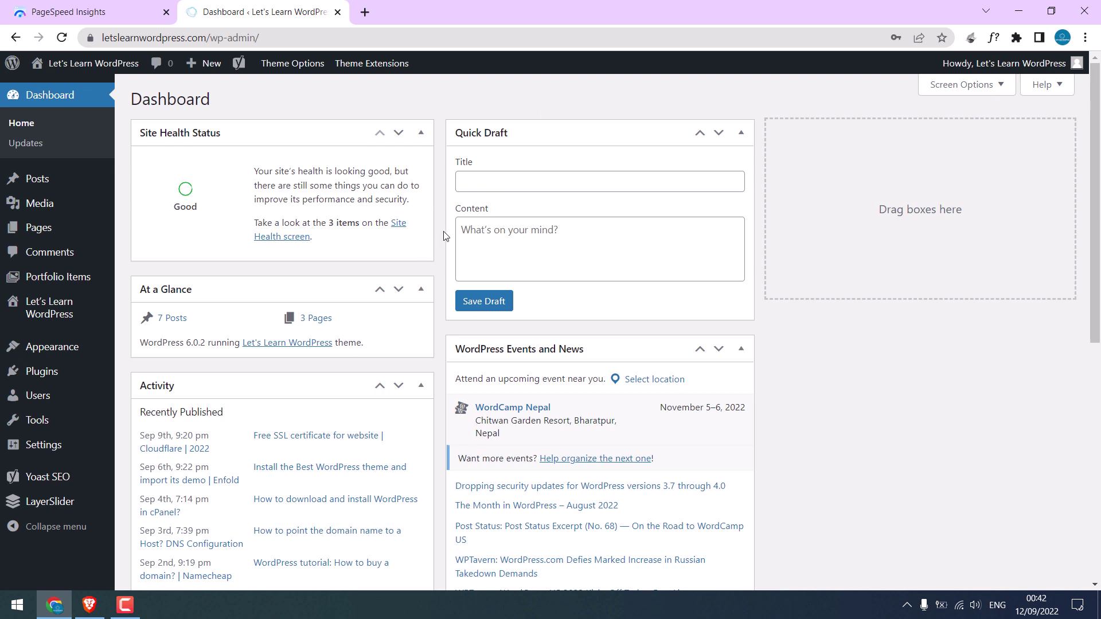
Step: Locate the wp-rocket archive on the desktop, then return to the Add Plugins page
{"action": "mouse_move", "coordinate": [92, 381]}
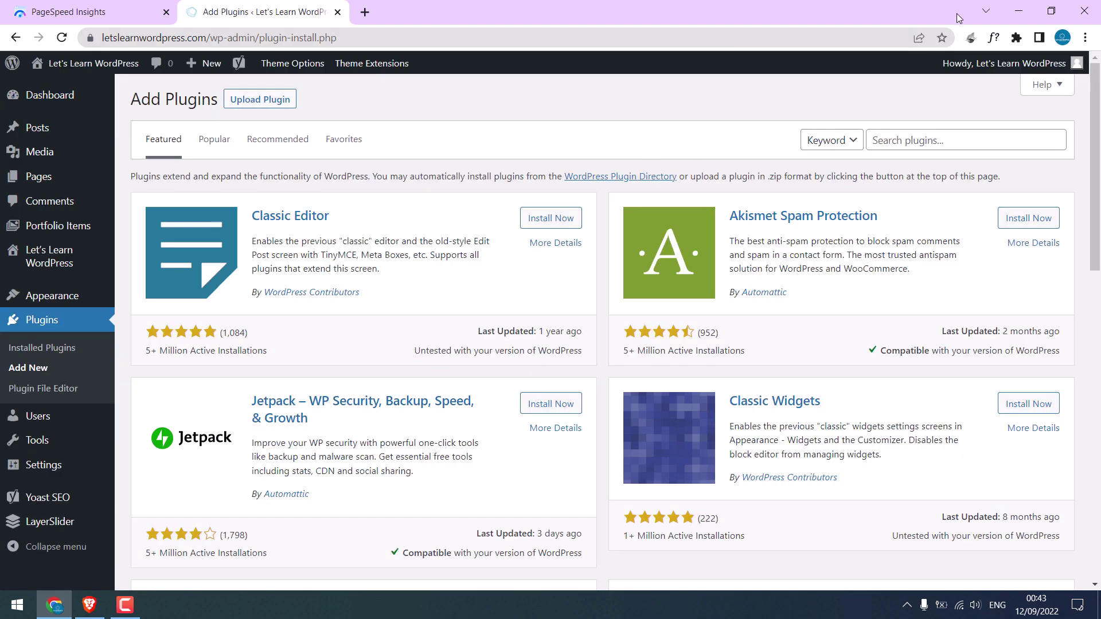
{"action": "left_click", "coordinate": [1019, 11]}
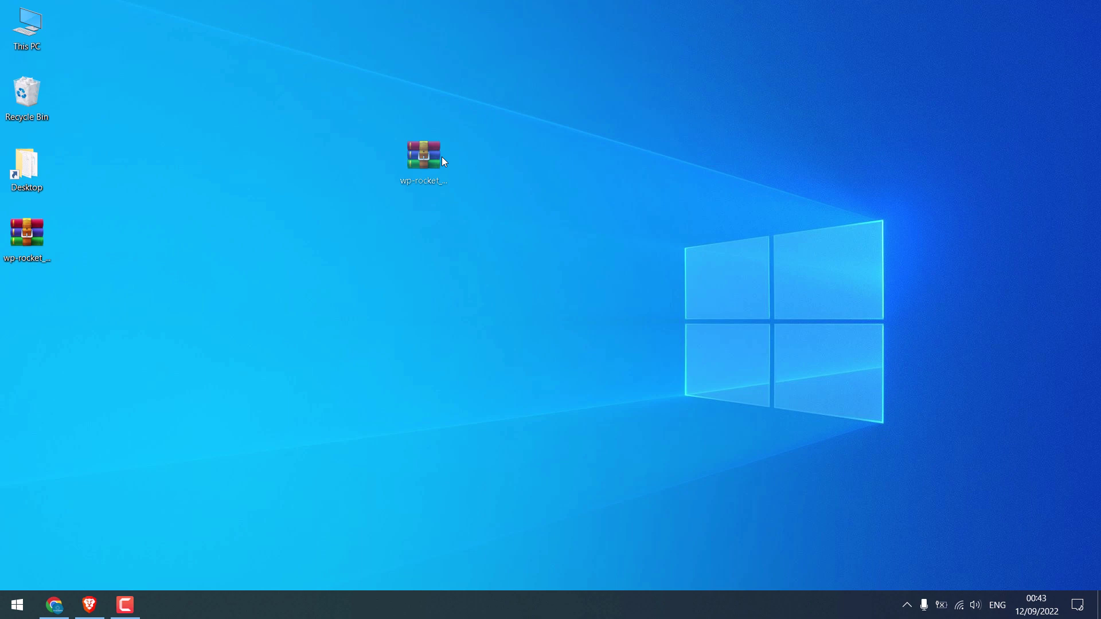
{"action": "left_click_drag", "start_coordinate": [442, 157], "coordinate": [445, 163]}
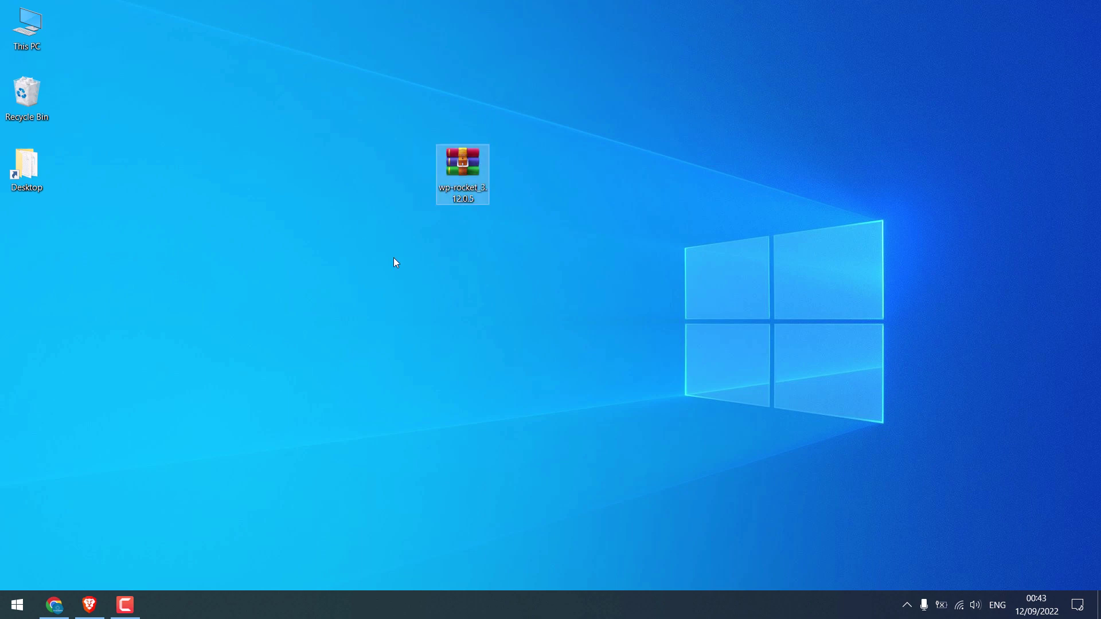
{"action": "left_click", "coordinate": [54, 606]}
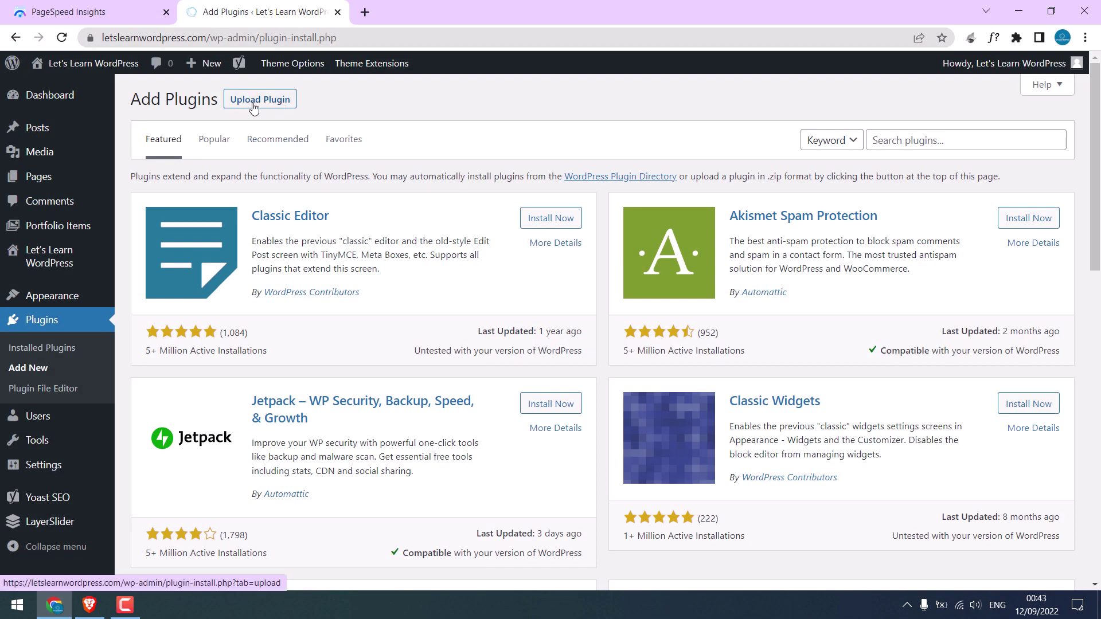
Step: Upload wp-rocket_3.12.0.5.zip, install it and activate WP Rocket
{"action": "left_click", "coordinate": [263, 107]}
{"action": "left_click", "coordinate": [503, 229]}
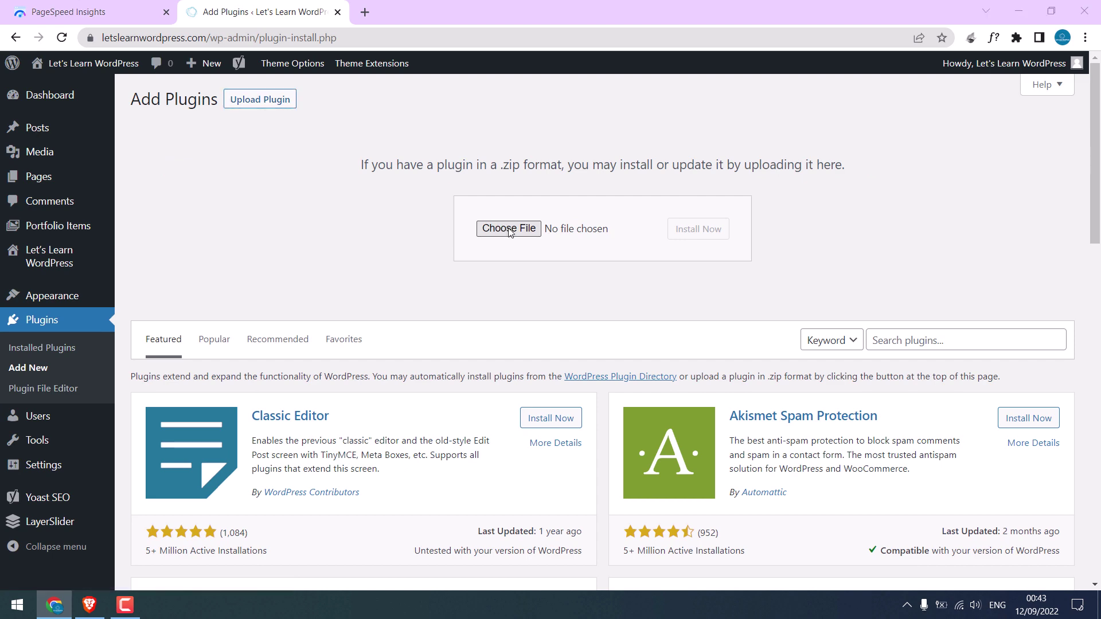
{"action": "left_click", "coordinate": [552, 191]}
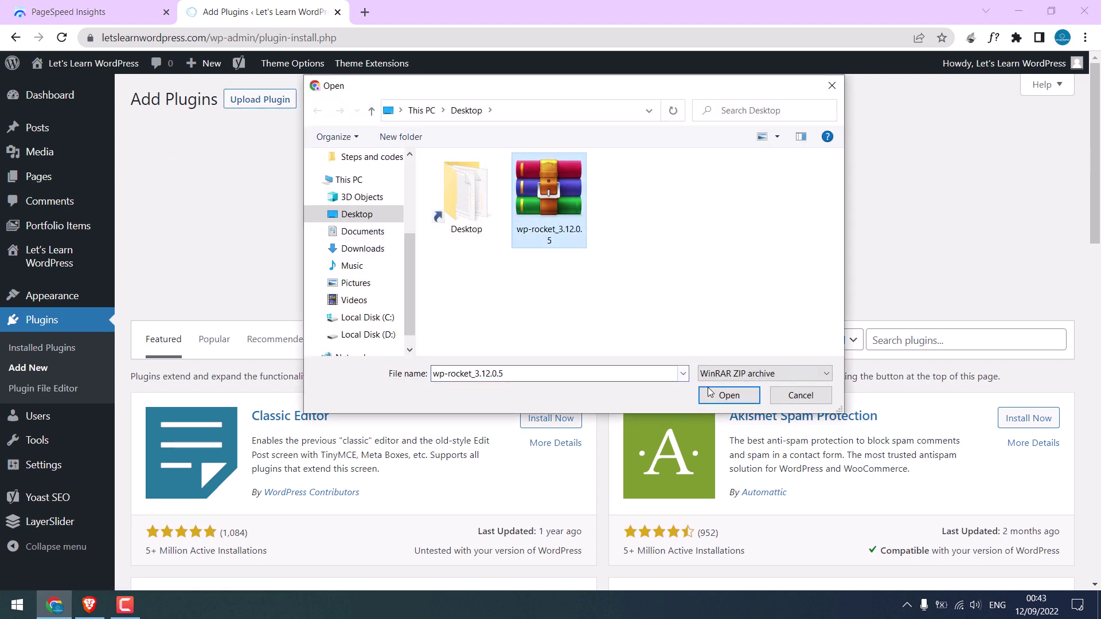
{"action": "left_click", "coordinate": [723, 395]}
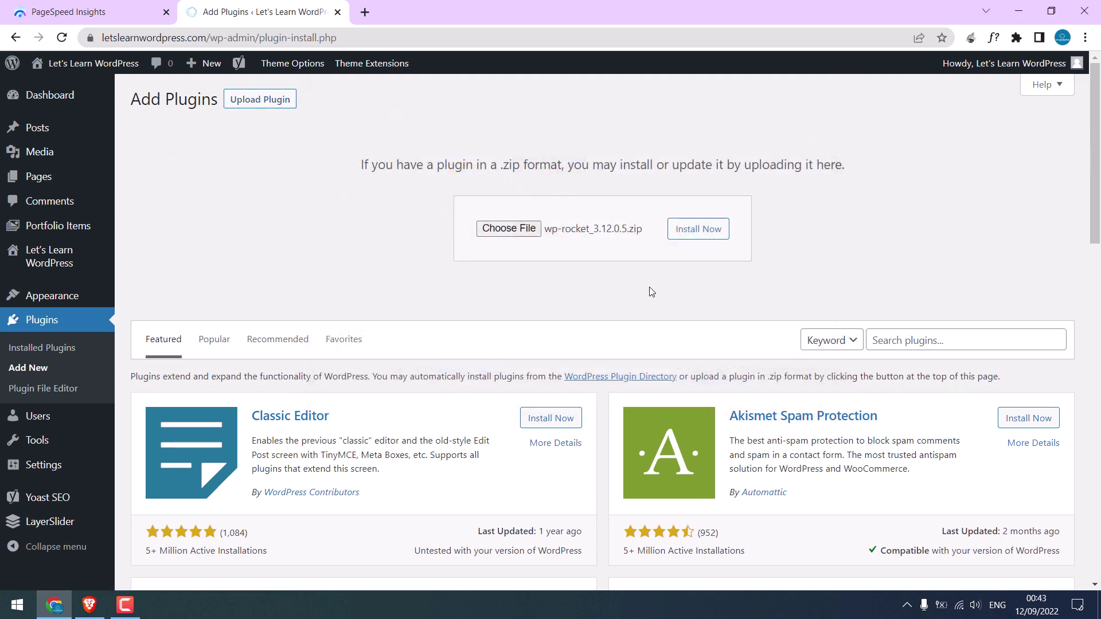
{"action": "left_click", "coordinate": [705, 239]}
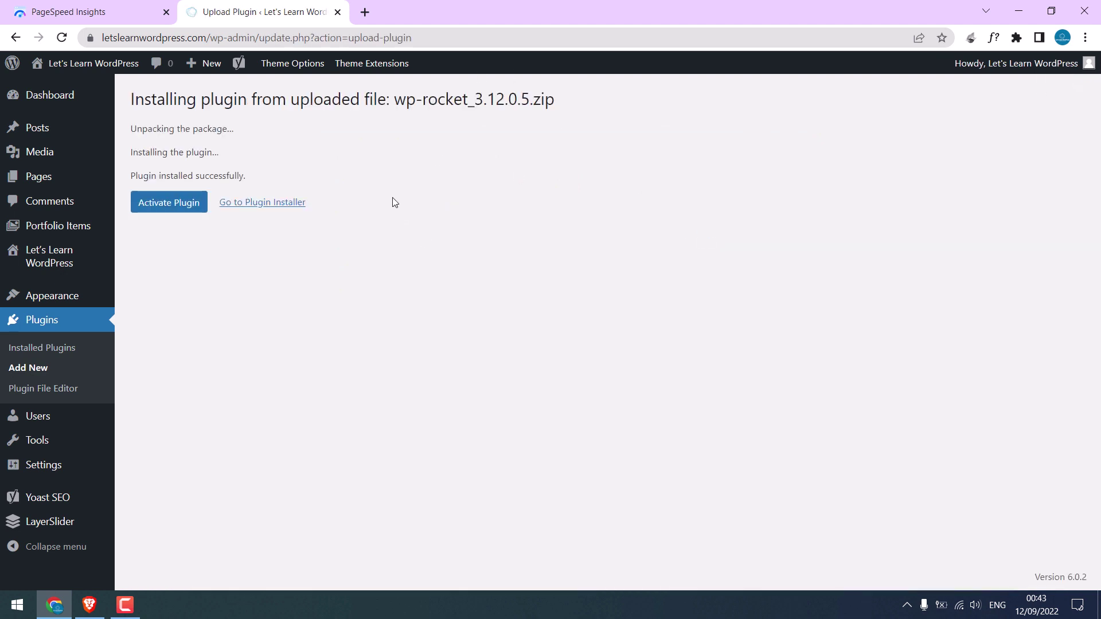
{"action": "left_click", "coordinate": [170, 207]}
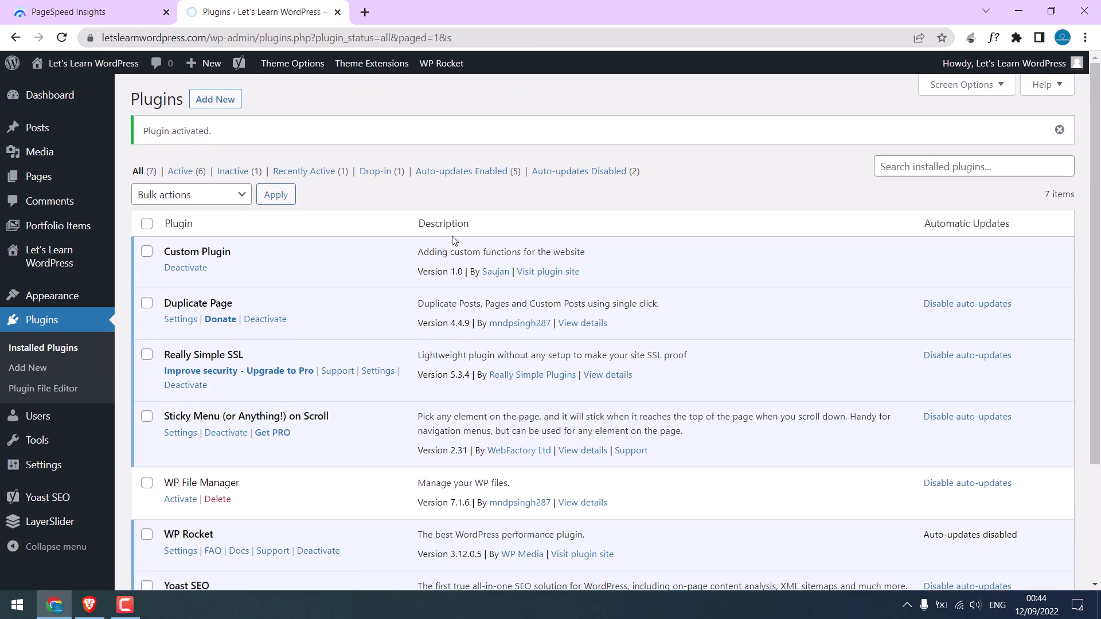
Step: Scroll to the WP Rocket row in the Plugins list and open its Settings page
{"action": "mouse_move", "coordinate": [441, 63]}
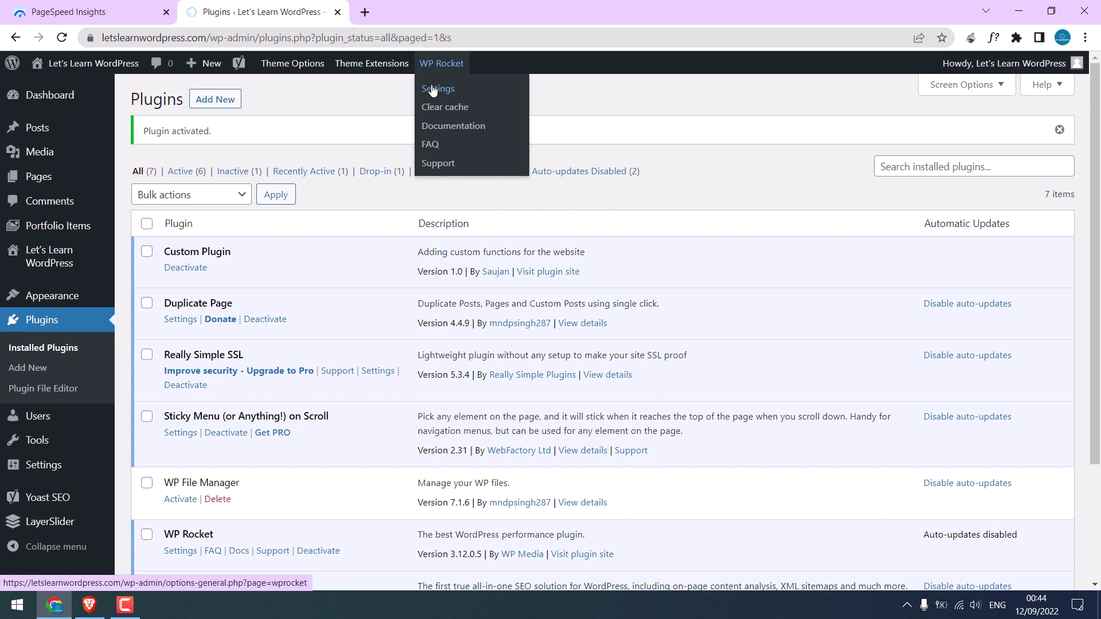
{"action": "scroll", "coordinate": [603, 333], "scroll_direction": "down", "scroll_amount": 3}
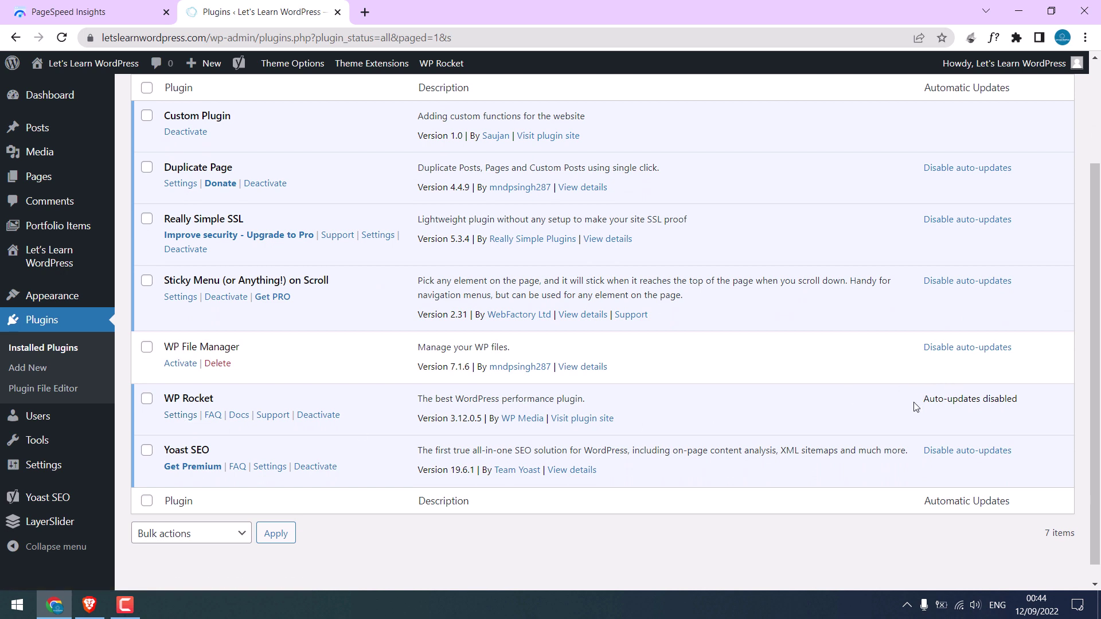
{"action": "left_click_drag", "start_coordinate": [916, 407], "coordinate": [1025, 407]}
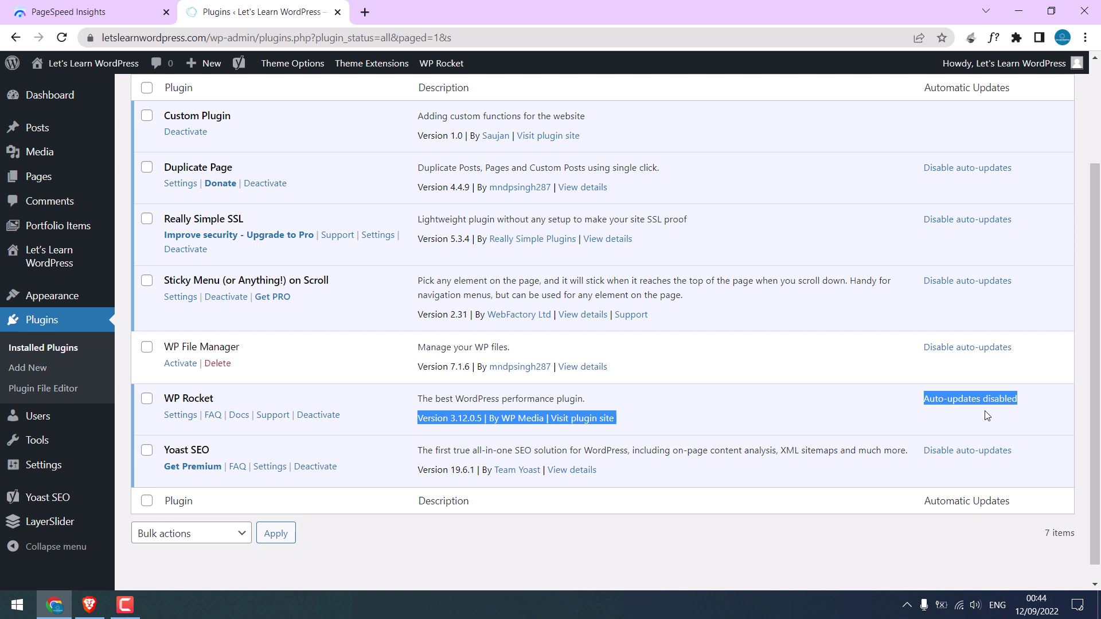
{"action": "left_click", "coordinate": [722, 416]}
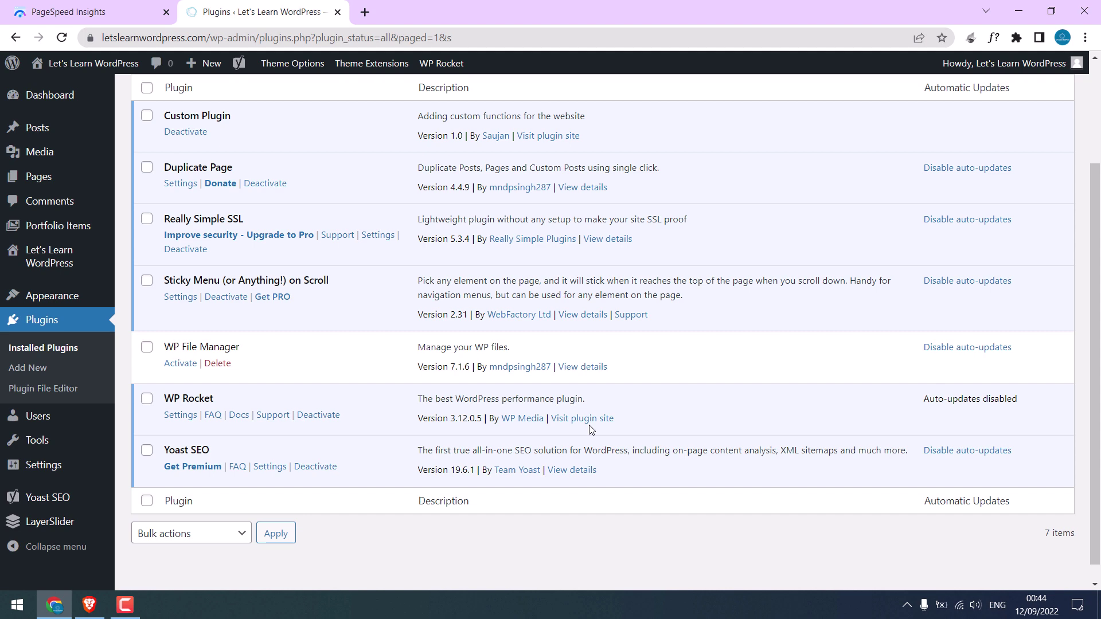
{"action": "left_click", "coordinate": [179, 416]}
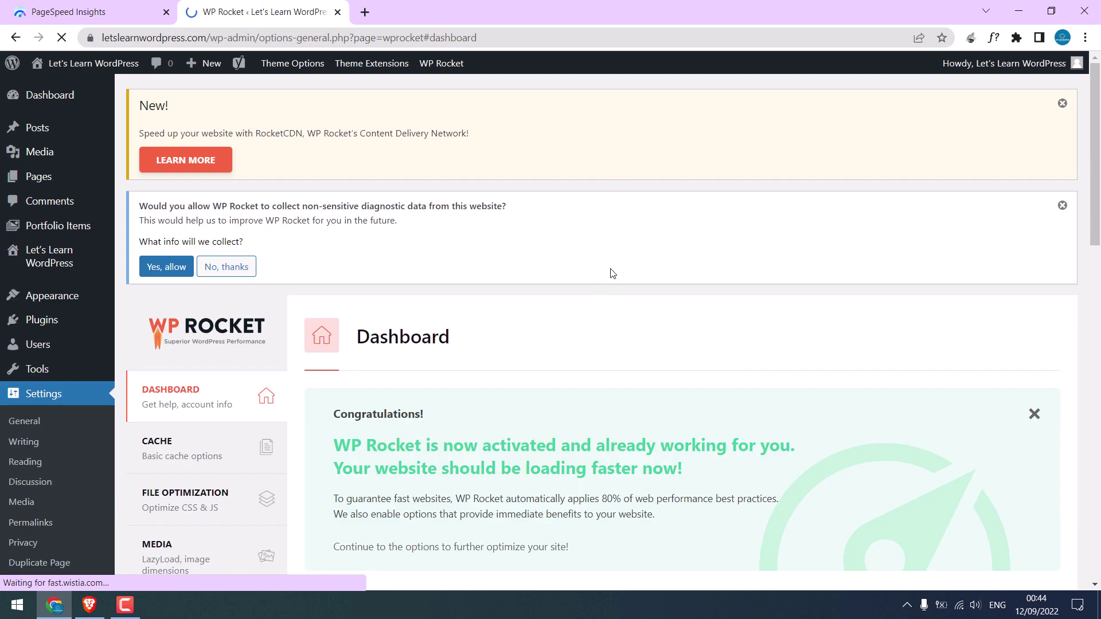
Step: Dismiss the RocketCDN notice and decline sharing diagnostic data with WP Rocket
{"action": "left_click", "coordinate": [1063, 103]}
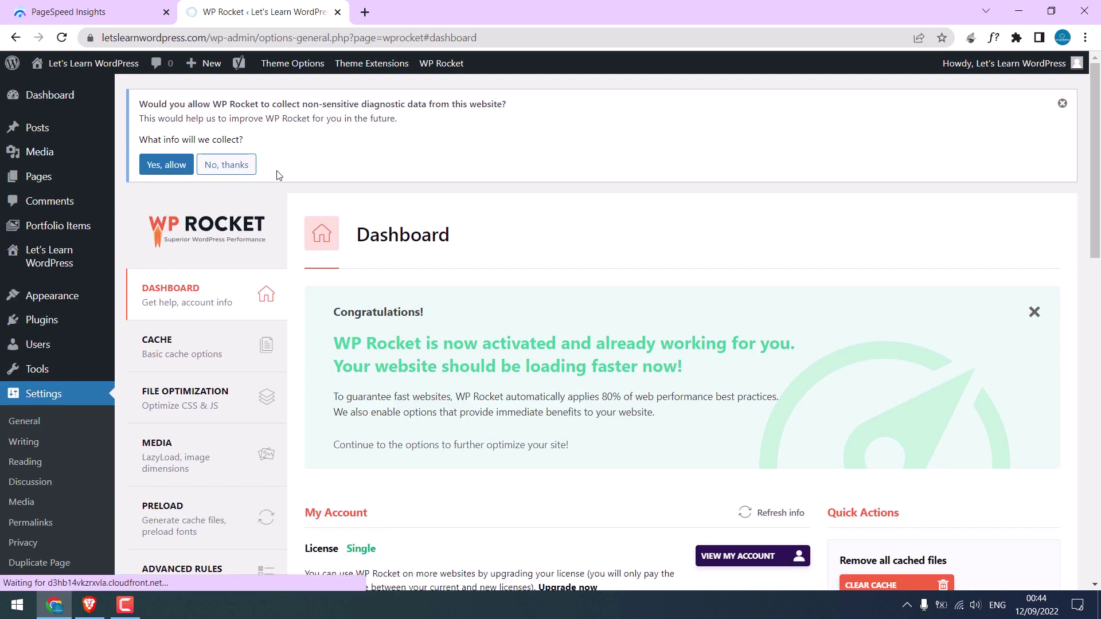
{"action": "left_click", "coordinate": [244, 164]}
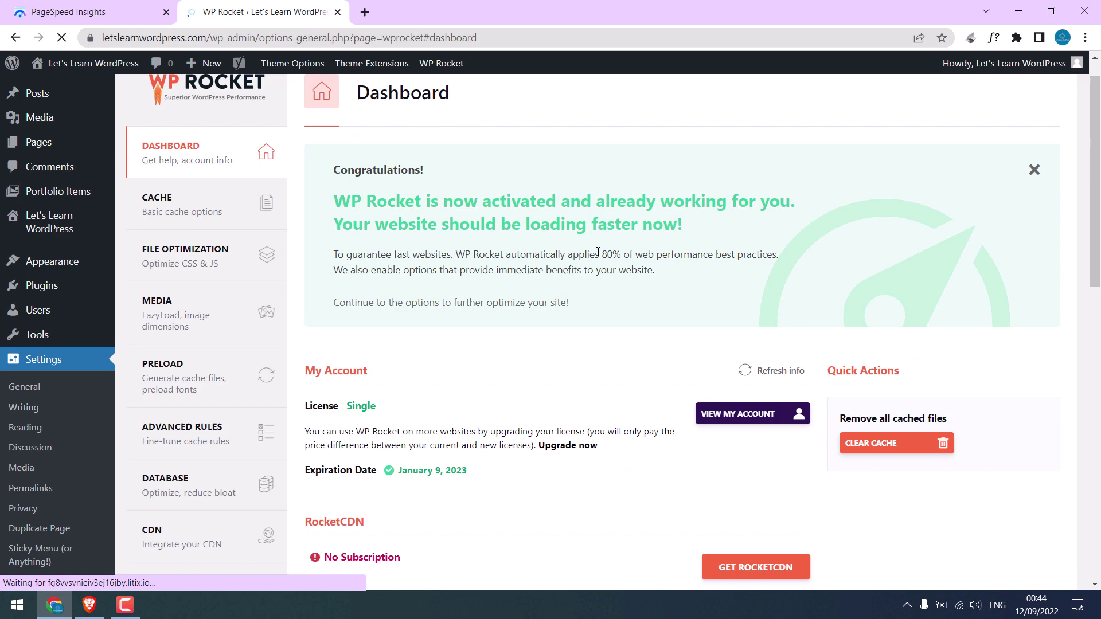
{"action": "scroll", "coordinate": [250, 155], "scroll_direction": "down", "scroll_amount": 4}
{"action": "scroll", "coordinate": [1099, 152], "scroll_direction": "down", "scroll_amount": 10}
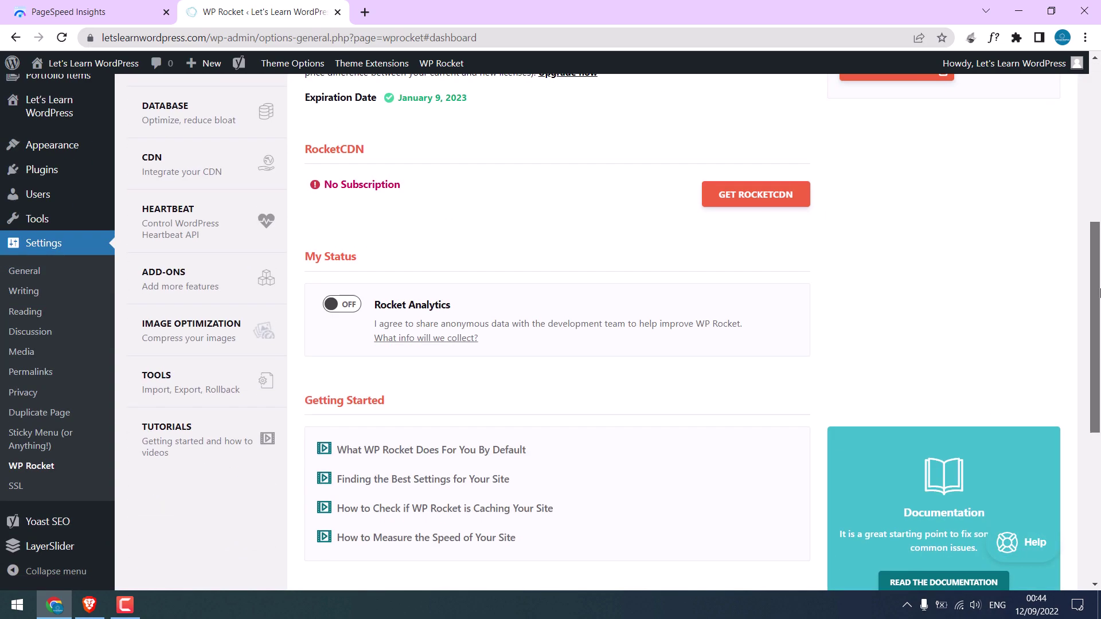
{"action": "scroll", "coordinate": [1099, 152], "scroll_direction": "up", "scroll_amount": 12}
{"action": "scroll", "coordinate": [1098, 152], "scroll_direction": "up", "scroll_amount": 1}
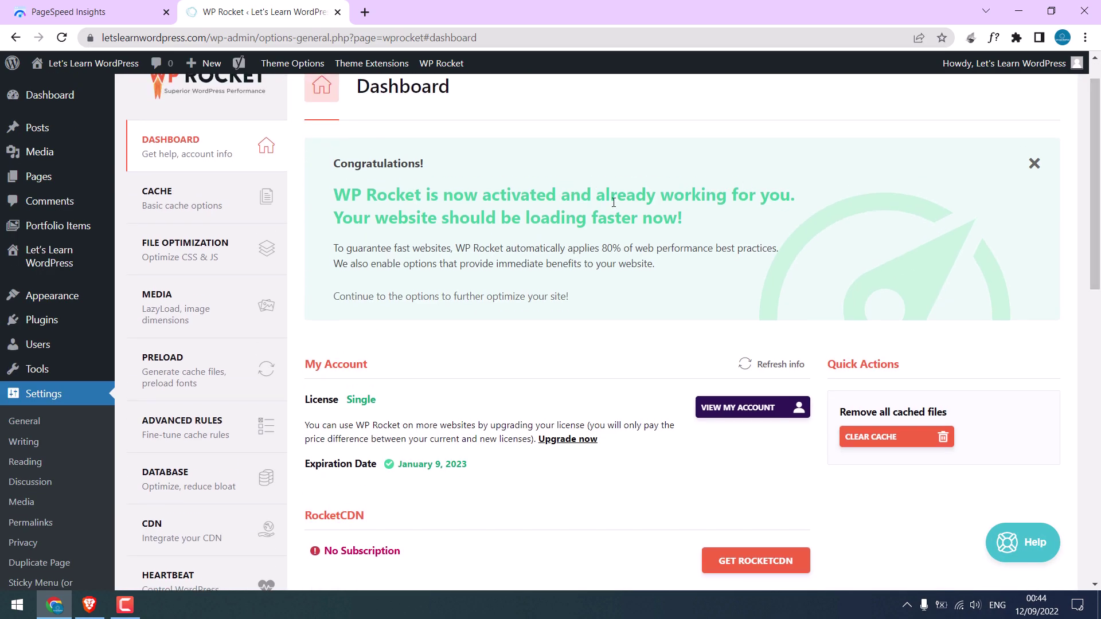
Step: Enable caching for mobile devices in WP Rocket's Cache settings and save
{"action": "left_click", "coordinate": [190, 213]}
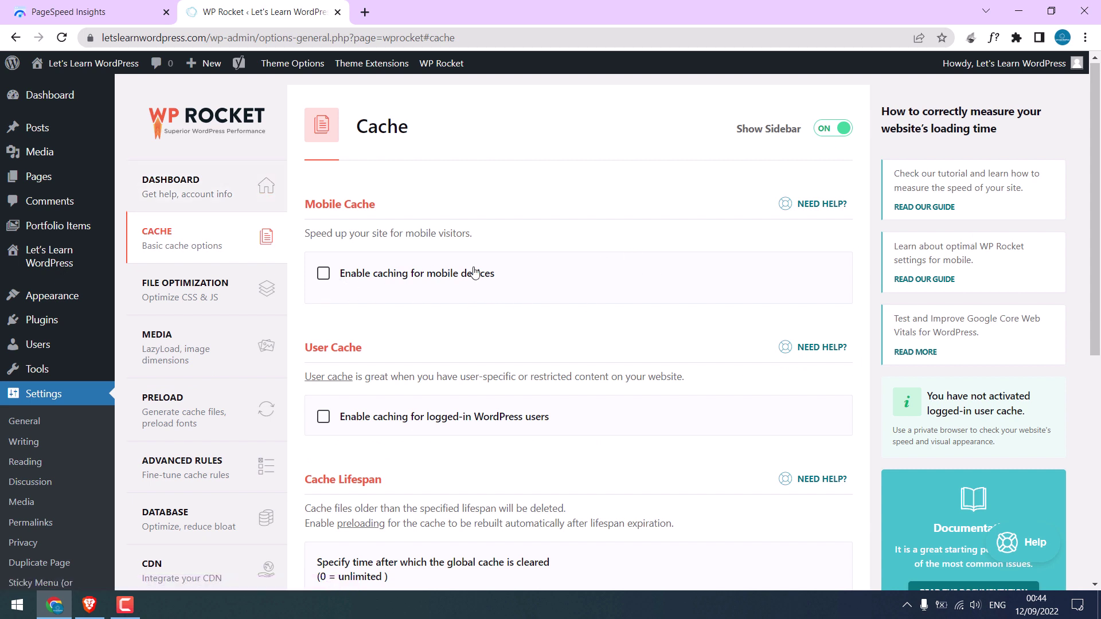
{"action": "left_click", "coordinate": [325, 276]}
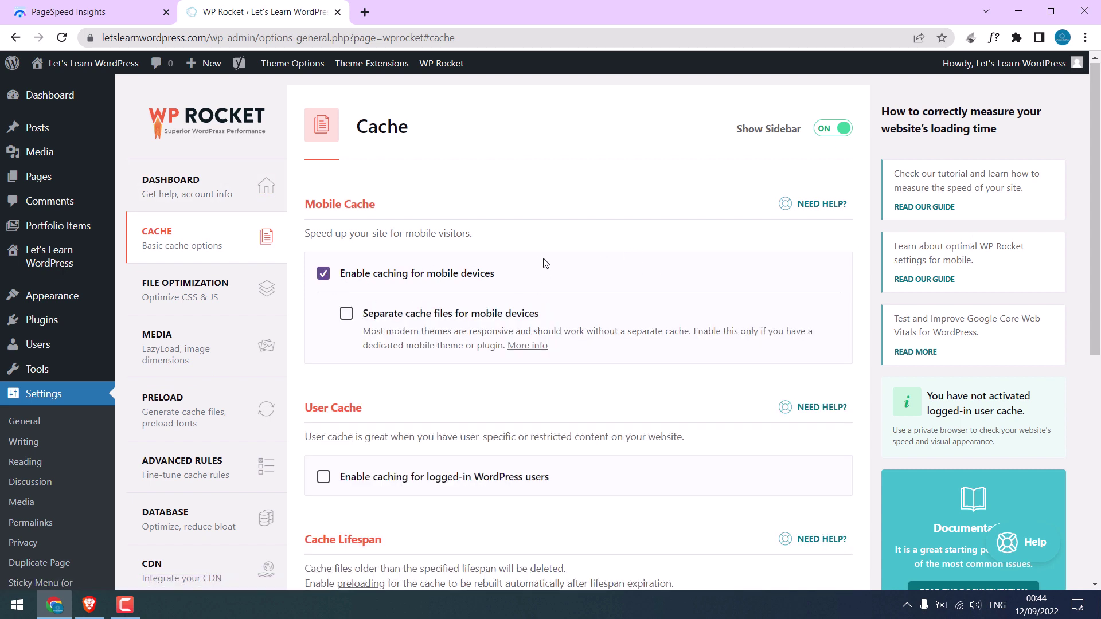
{"action": "left_click_drag", "start_coordinate": [1090, 192], "coordinate": [1089, 361]}
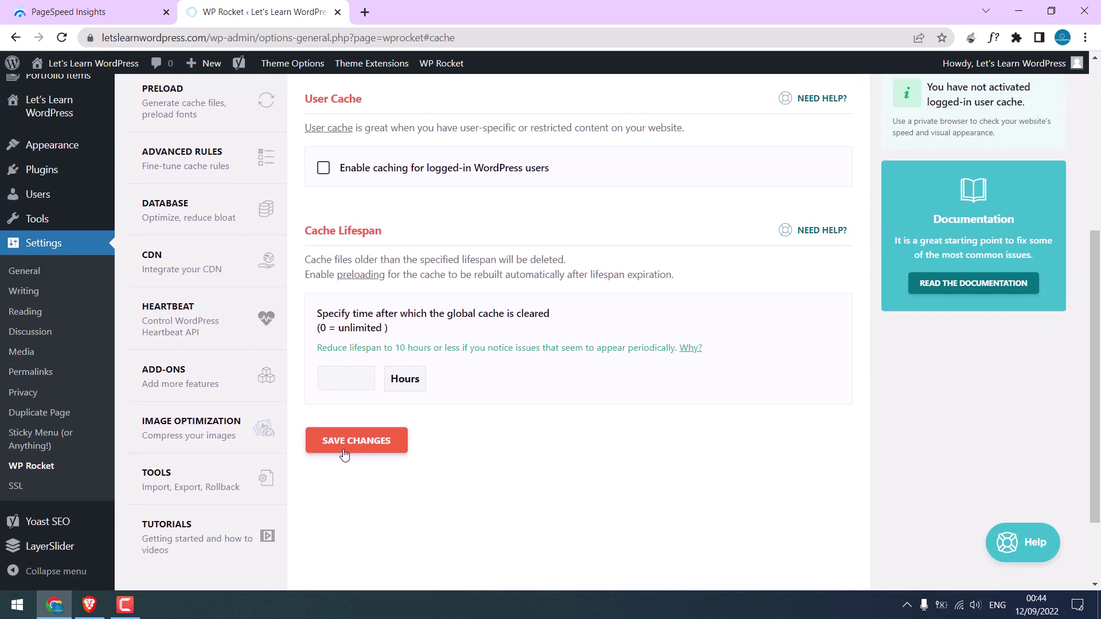
{"action": "left_click", "coordinate": [379, 450]}
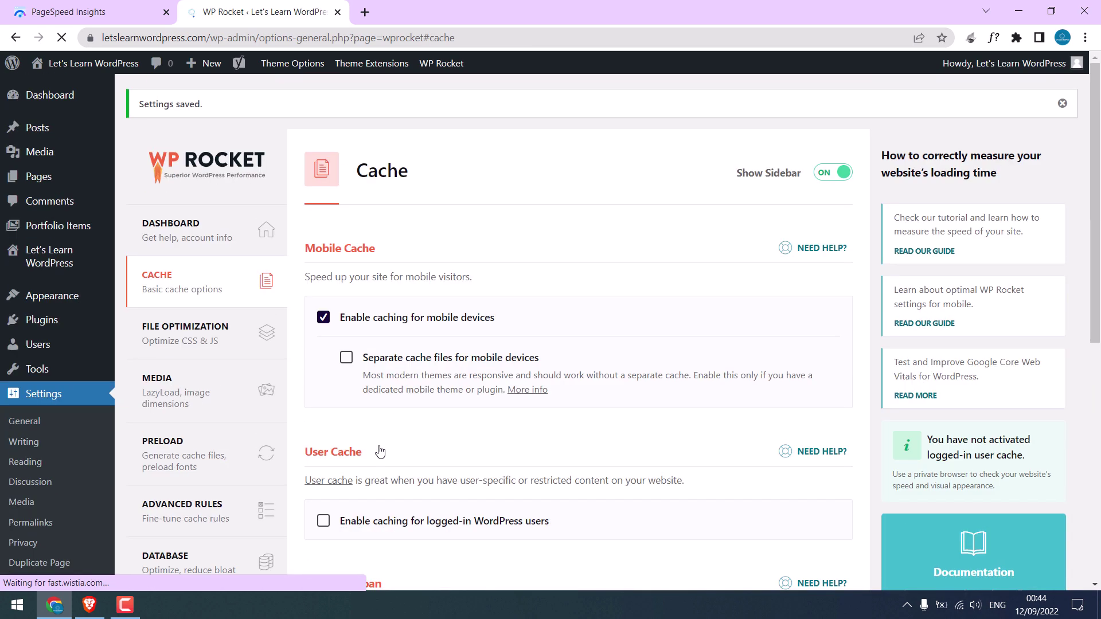
Step: Turn on Minify CSS files and Combine CSS files, confirming each warning
{"action": "left_click", "coordinate": [205, 346]}
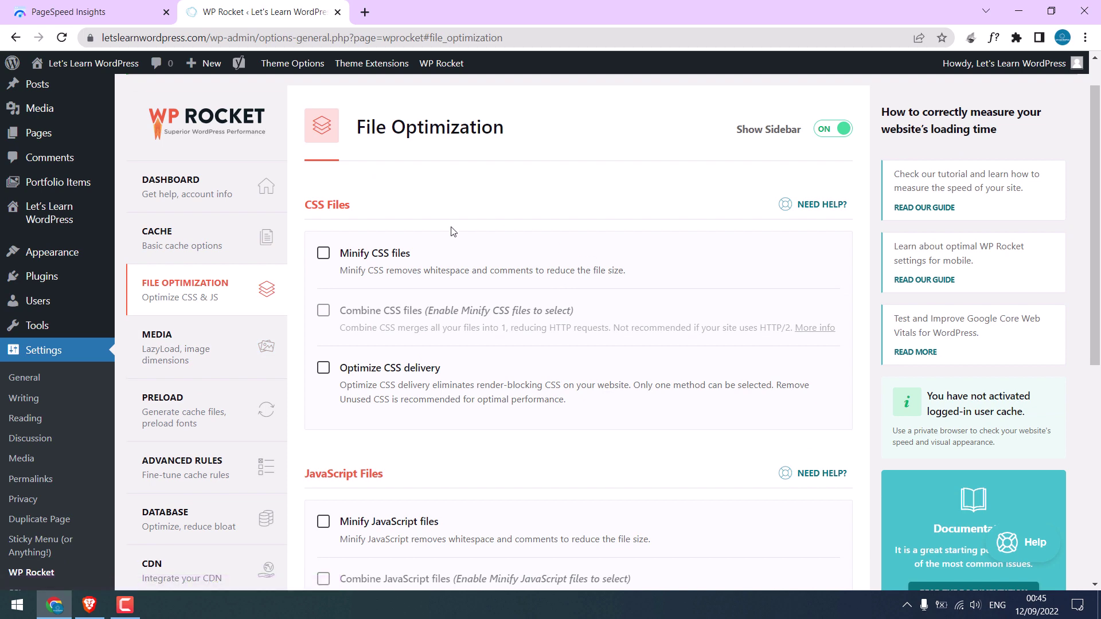
{"action": "left_click", "coordinate": [324, 254]}
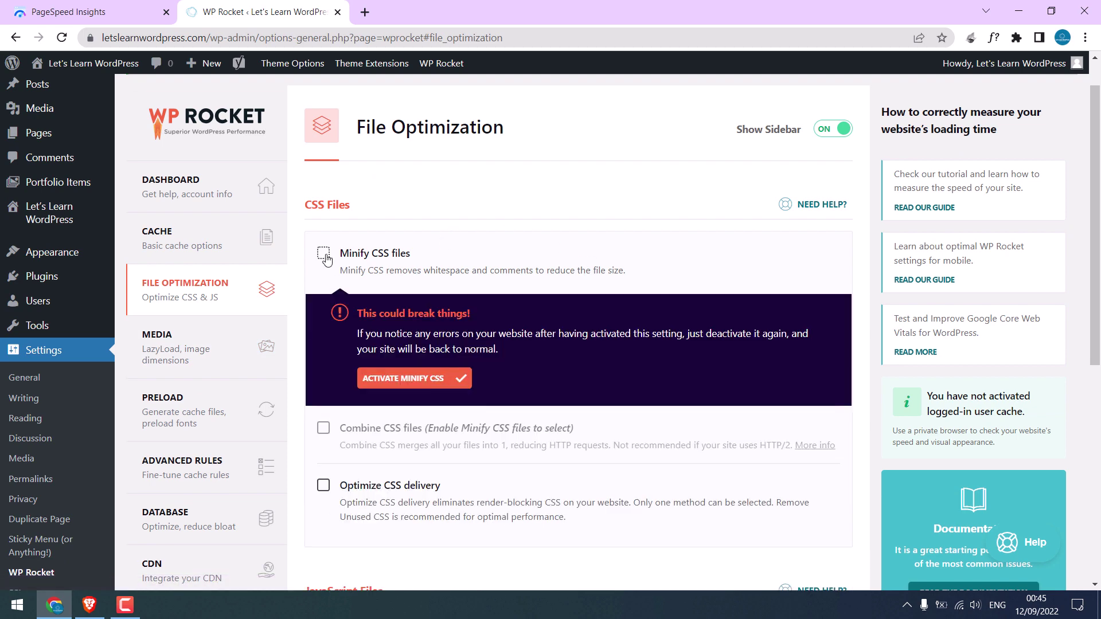
{"action": "left_click", "coordinate": [418, 388]}
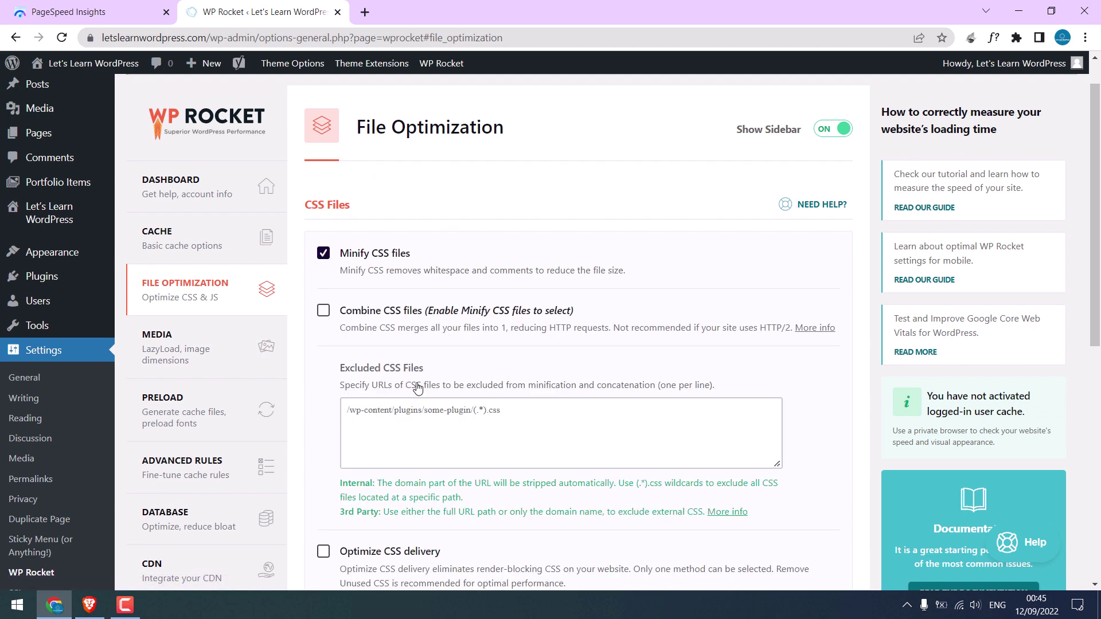
{"action": "left_click", "coordinate": [321, 318]}
{"action": "left_click", "coordinate": [421, 427]}
Step: Enable Optimize CSS delivery with the Remove Unused CSS method activated
{"action": "scroll", "coordinate": [453, 396], "scroll_direction": "down", "scroll_amount": 3}
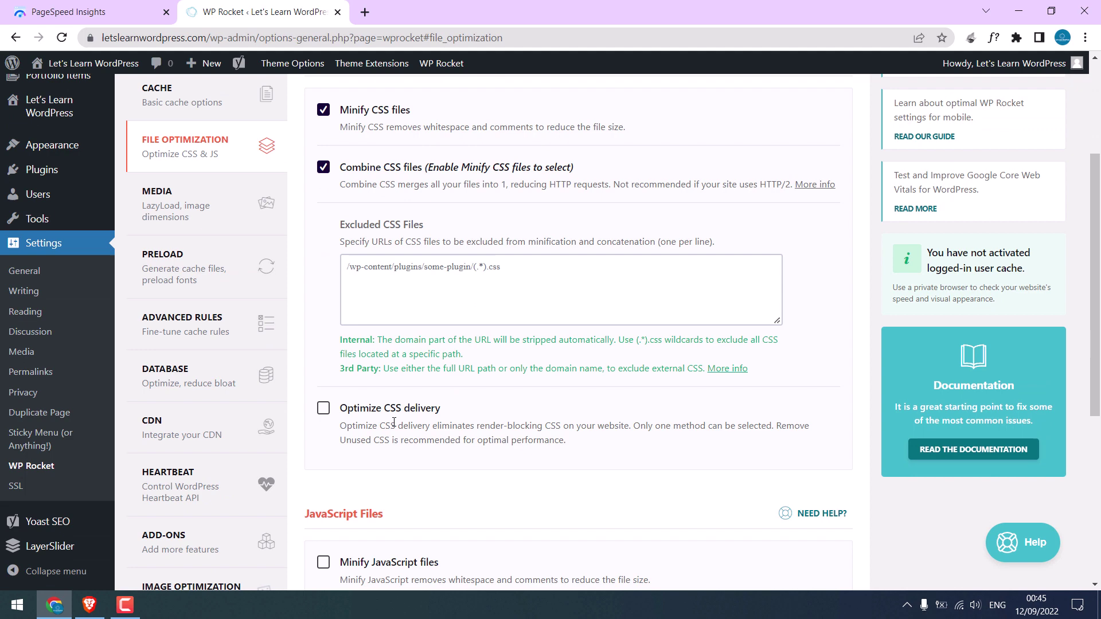
{"action": "left_click", "coordinate": [323, 408]}
{"action": "scroll", "coordinate": [390, 405], "scroll_direction": "down", "scroll_amount": 3}
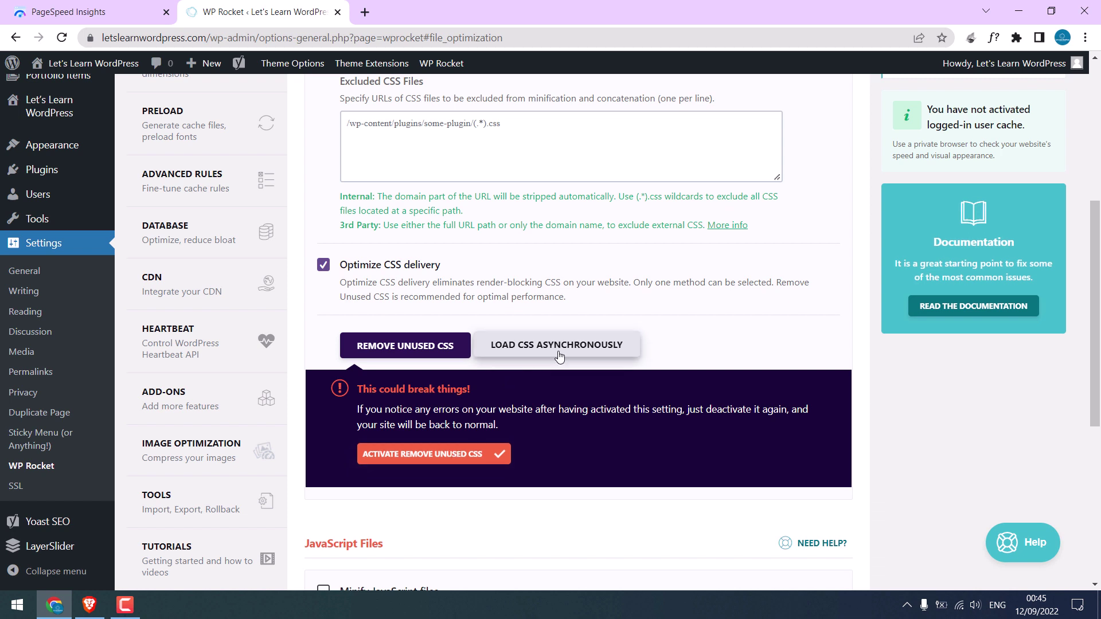
{"action": "left_click", "coordinate": [424, 453]}
{"action": "scroll", "coordinate": [477, 315], "scroll_direction": "down", "scroll_amount": 6}
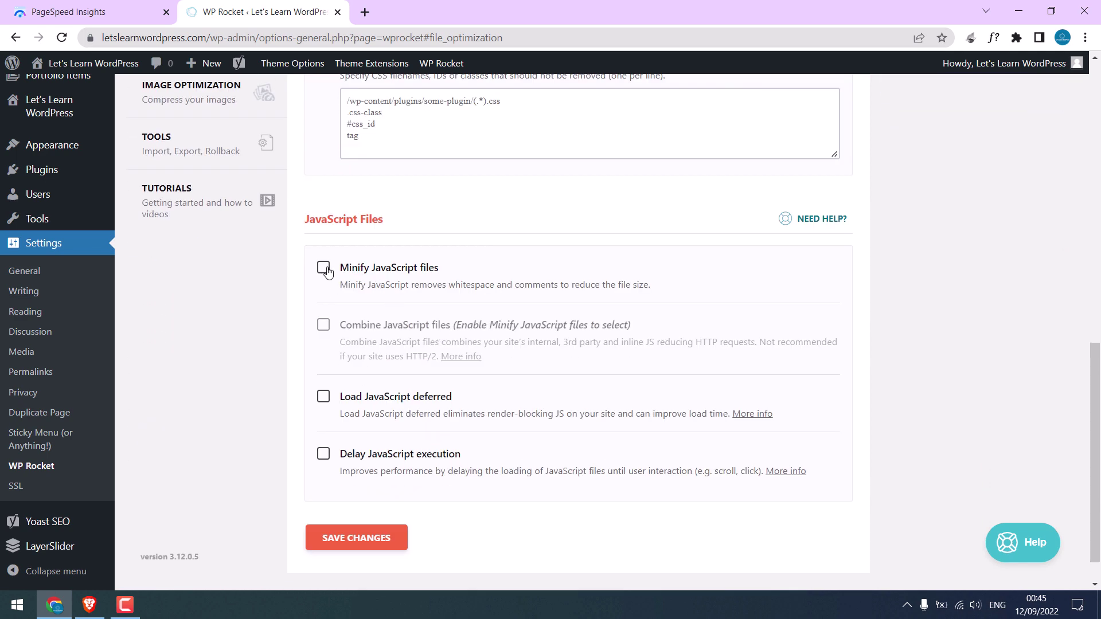
Step: Enable Minify JavaScript files and Combine JavaScript files, confirming each warning
{"action": "left_click", "coordinate": [325, 270]}
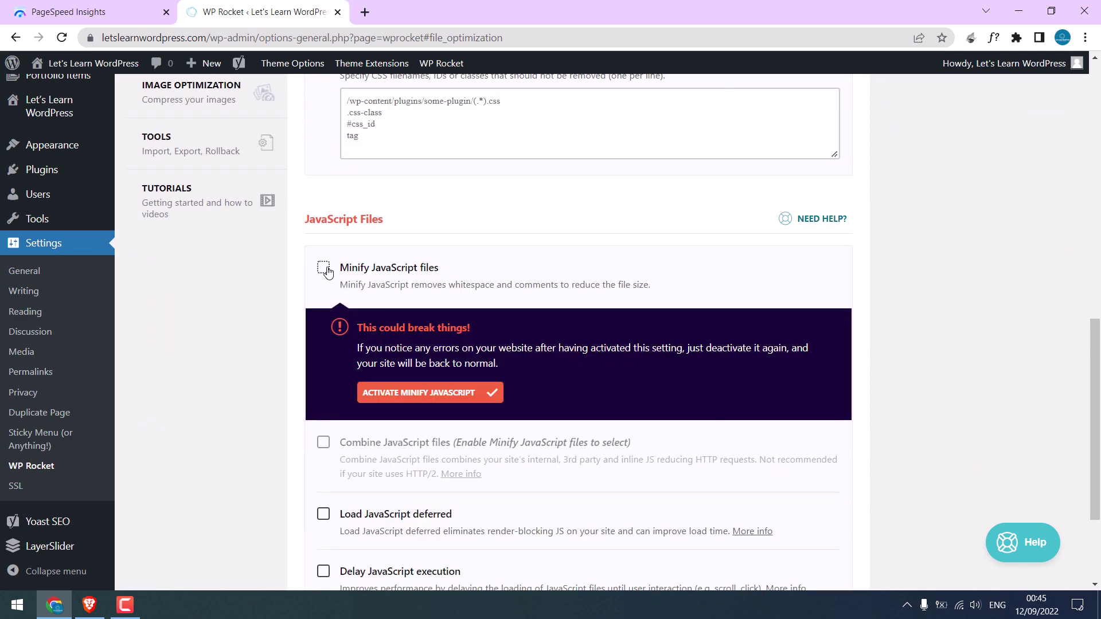
{"action": "left_click", "coordinate": [424, 394]}
{"action": "scroll", "coordinate": [423, 381], "scroll_direction": "up", "scroll_amount": 1}
{"action": "scroll", "coordinate": [379, 327], "scroll_direction": "down", "scroll_amount": 3}
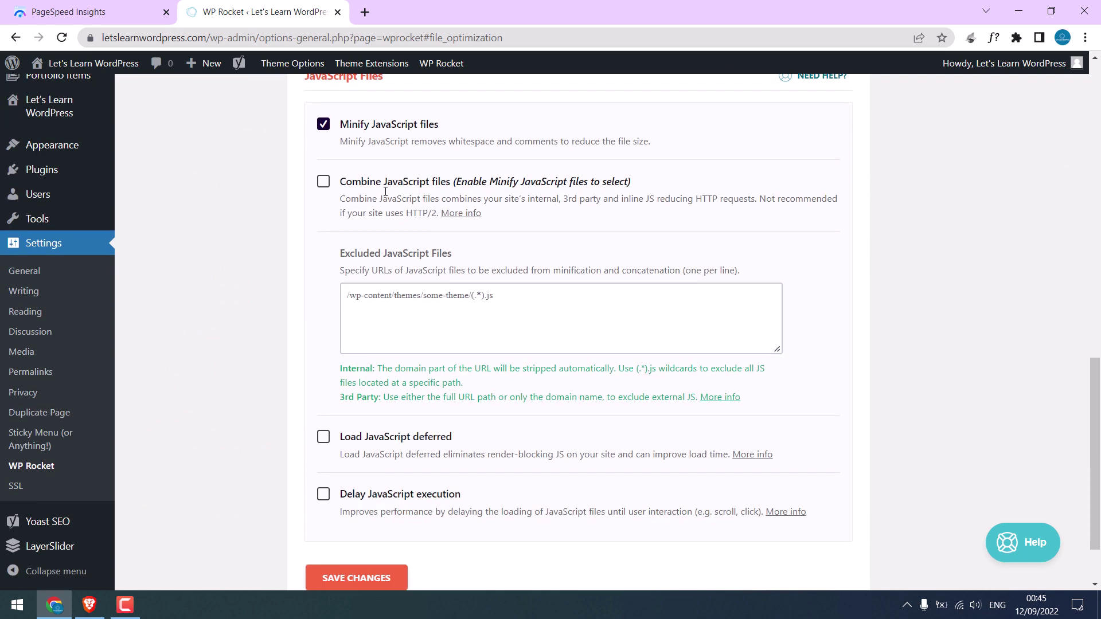
{"action": "left_click", "coordinate": [323, 182]}
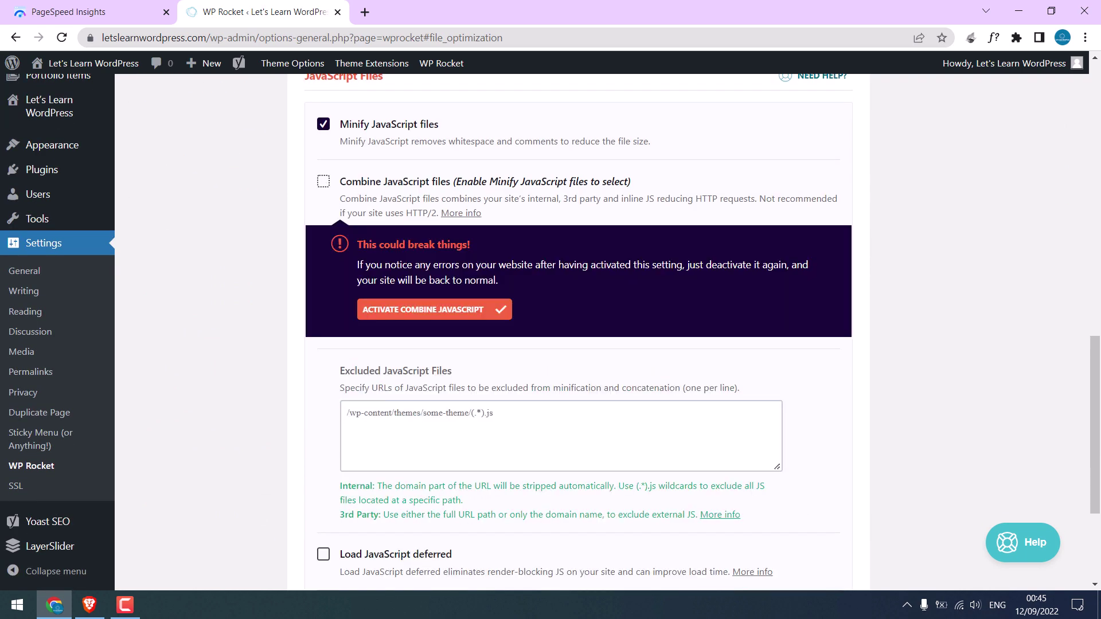
{"action": "left_click", "coordinate": [417, 313]}
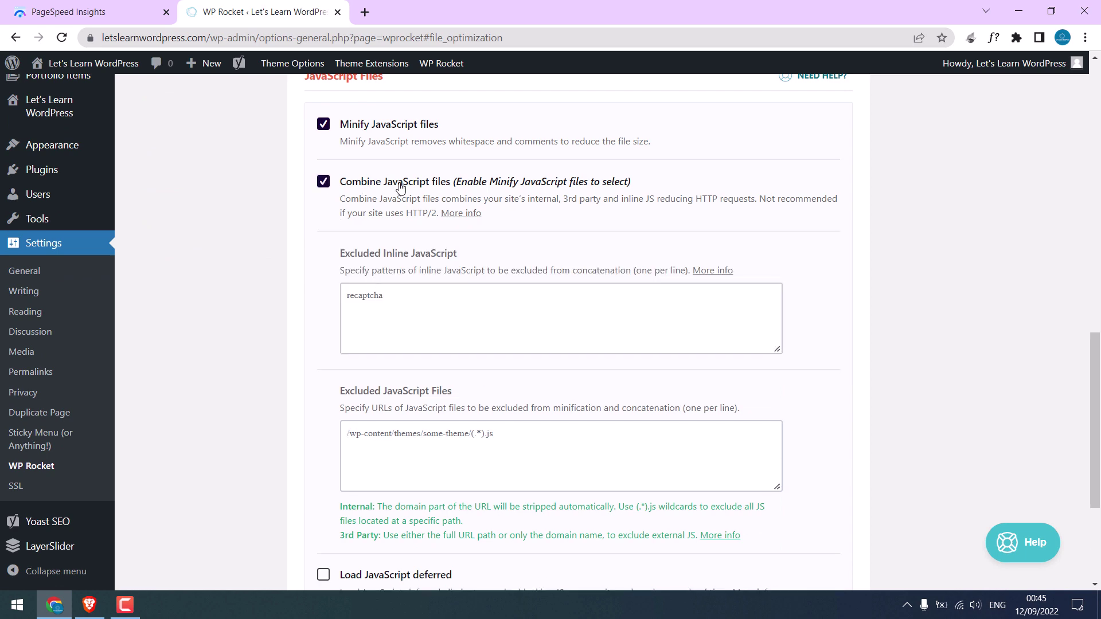
Step: Turn on Delay JavaScript execution and Load JavaScript deferred, then save the changes
{"action": "scroll", "coordinate": [401, 190], "scroll_direction": "down", "scroll_amount": 3}
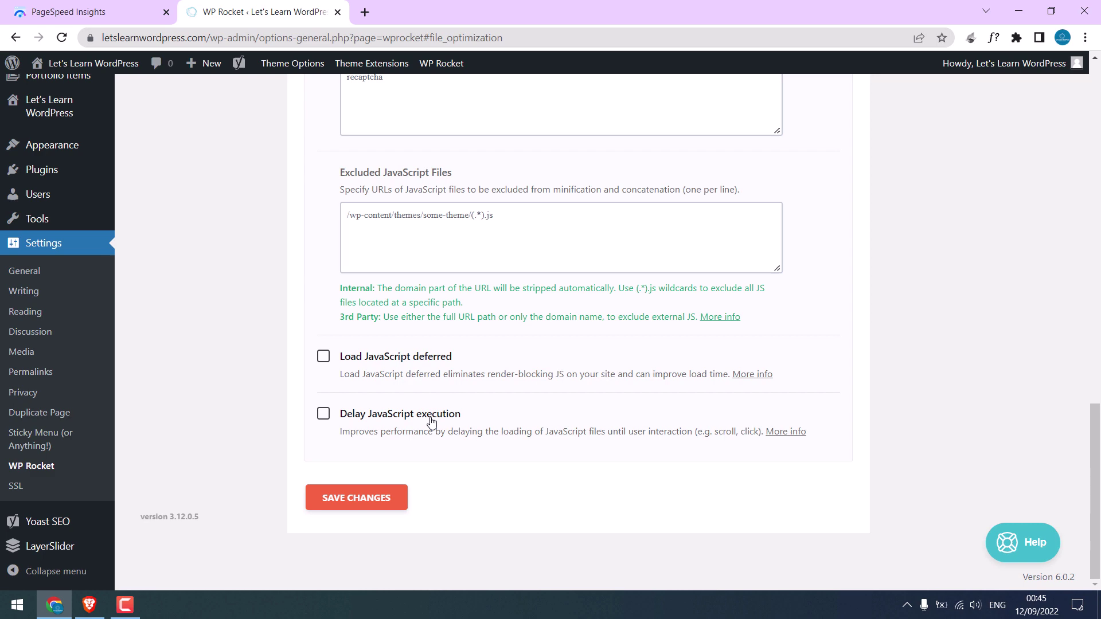
{"action": "scroll", "coordinate": [431, 421], "scroll_direction": "up", "scroll_amount": 3}
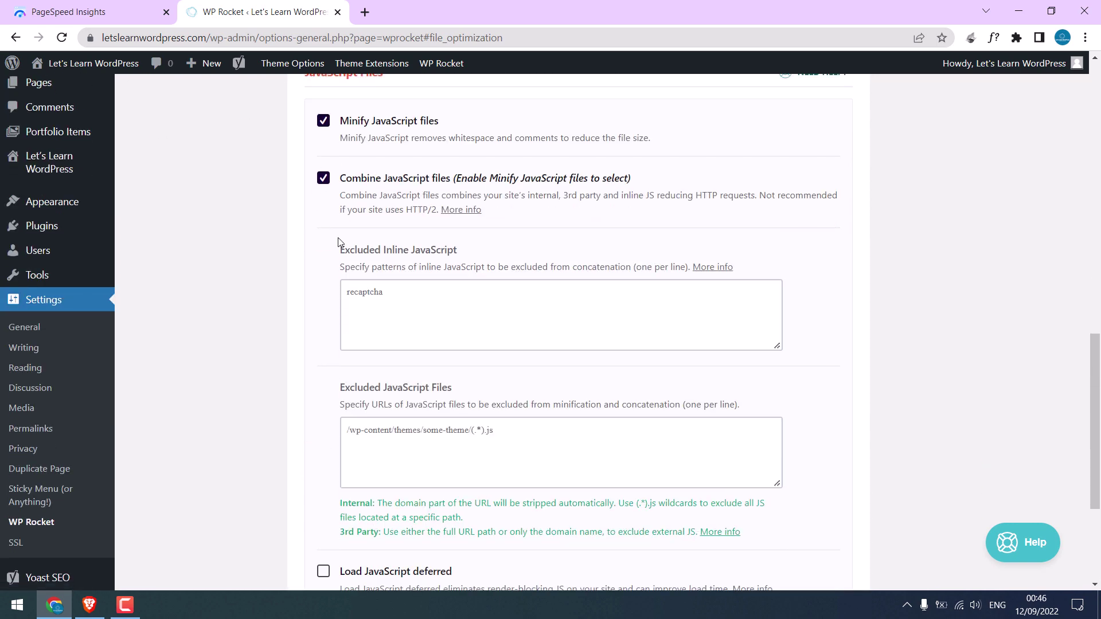
{"action": "scroll", "coordinate": [353, 233], "scroll_direction": "down", "scroll_amount": 3}
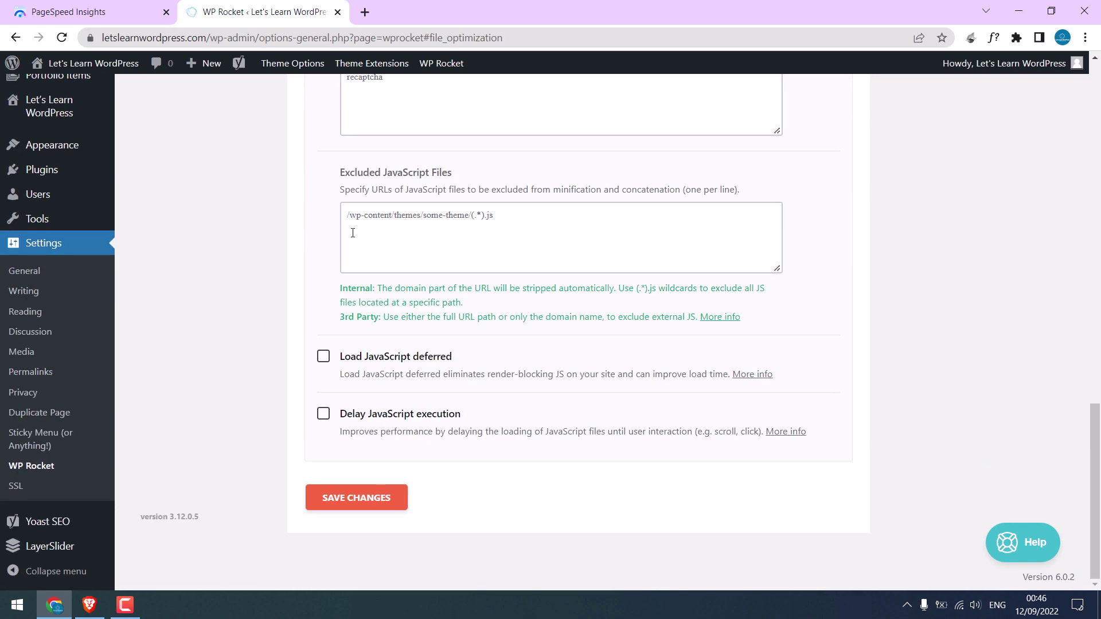
{"action": "left_click", "coordinate": [323, 415]}
{"action": "scroll", "coordinate": [434, 325], "scroll_direction": "up", "scroll_amount": 2}
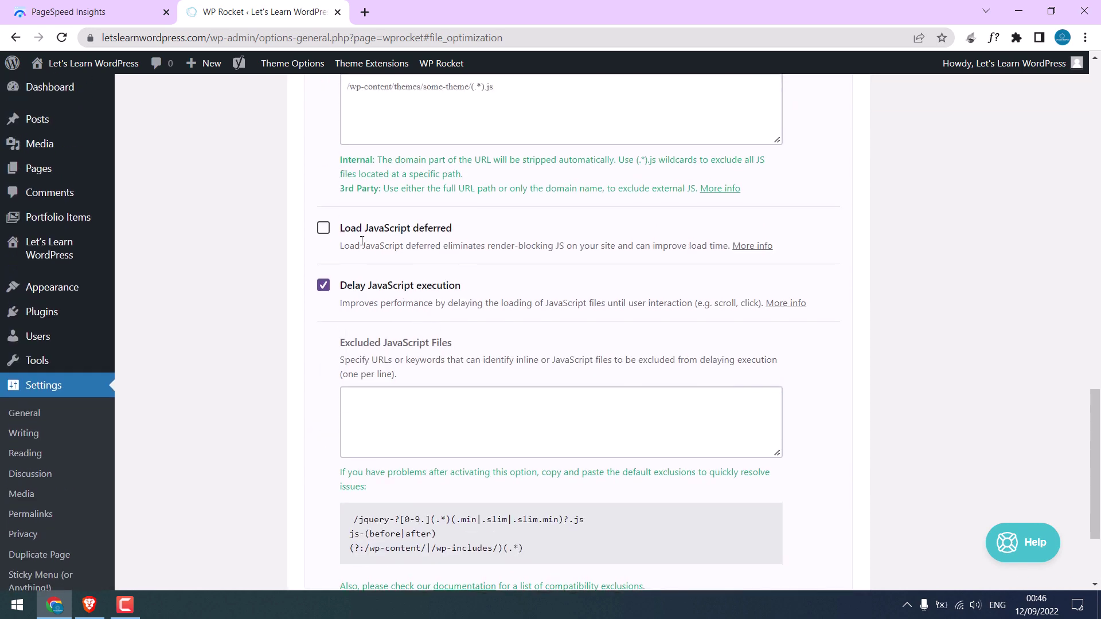
{"action": "left_click", "coordinate": [323, 228]}
{"action": "scroll", "coordinate": [401, 287], "scroll_direction": "up", "scroll_amount": 2}
{"action": "scroll", "coordinate": [444, 322], "scroll_direction": "up", "scroll_amount": 6}
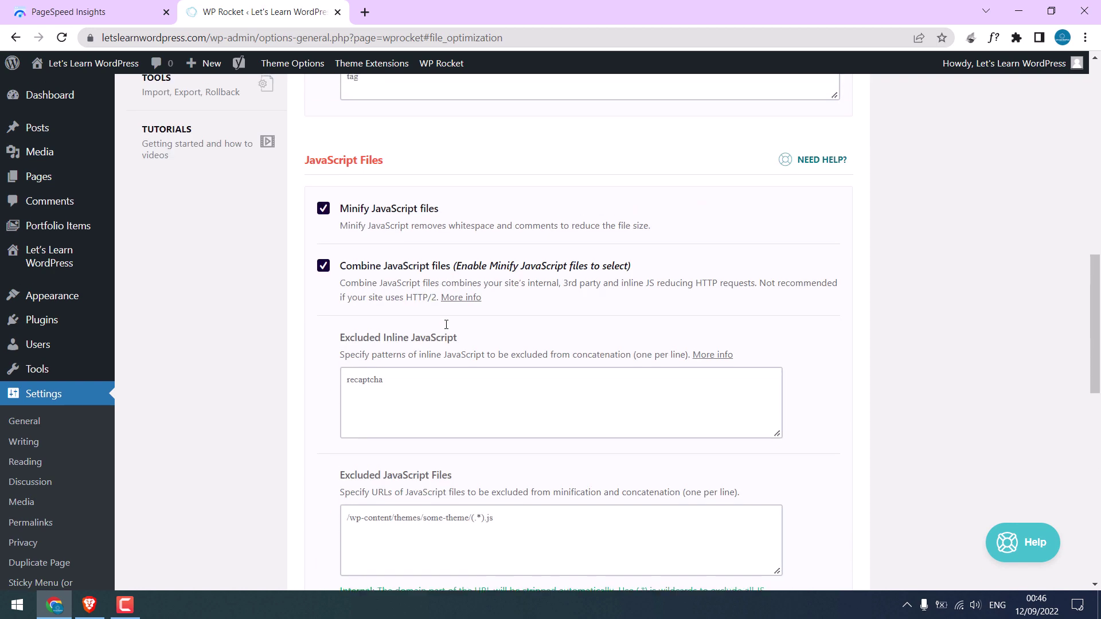
{"action": "scroll", "coordinate": [411, 388], "scroll_direction": "down", "scroll_amount": 10}
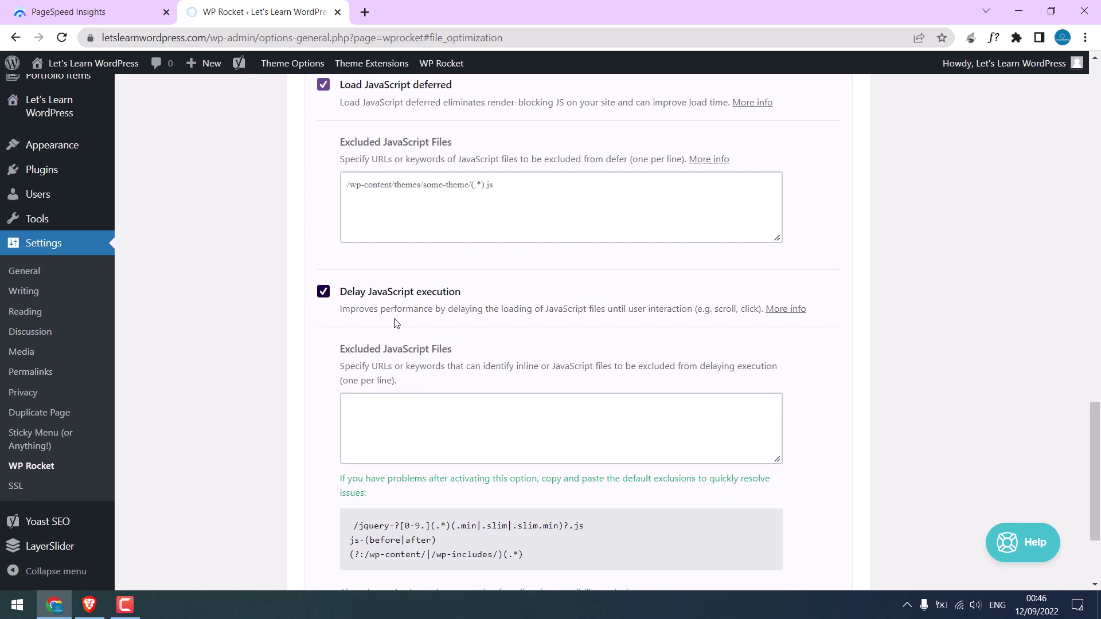
{"action": "scroll", "coordinate": [402, 275], "scroll_direction": "down", "scroll_amount": 3}
{"action": "left_click", "coordinate": [359, 497]}
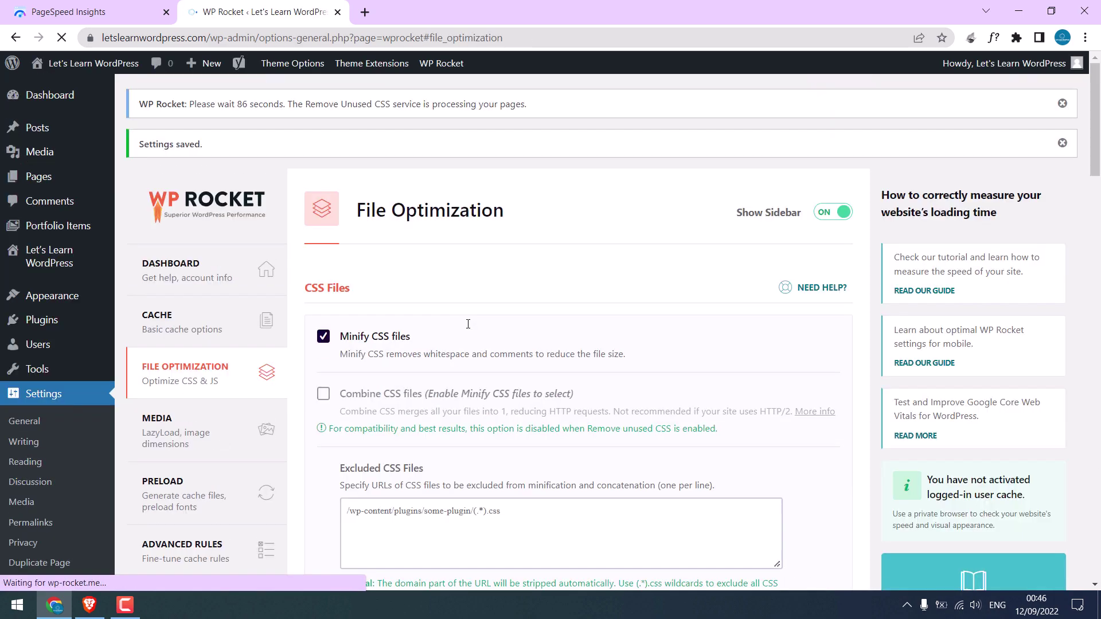
Step: Review the File Optimization settings and turn off Minify CSS files
{"action": "left_click_drag", "start_coordinate": [1093, 140], "coordinate": [1093, 330]}
{"action": "scroll", "coordinate": [362, 351], "scroll_direction": "down", "scroll_amount": 8}
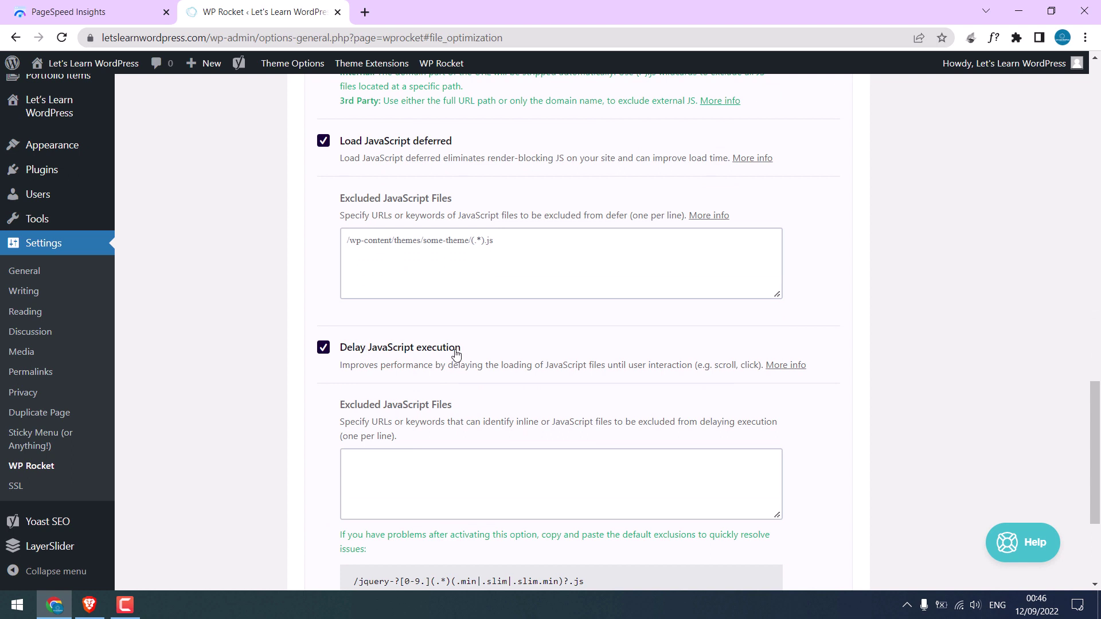
{"action": "left_click_drag", "start_coordinate": [1093, 427], "coordinate": [1098, 118]}
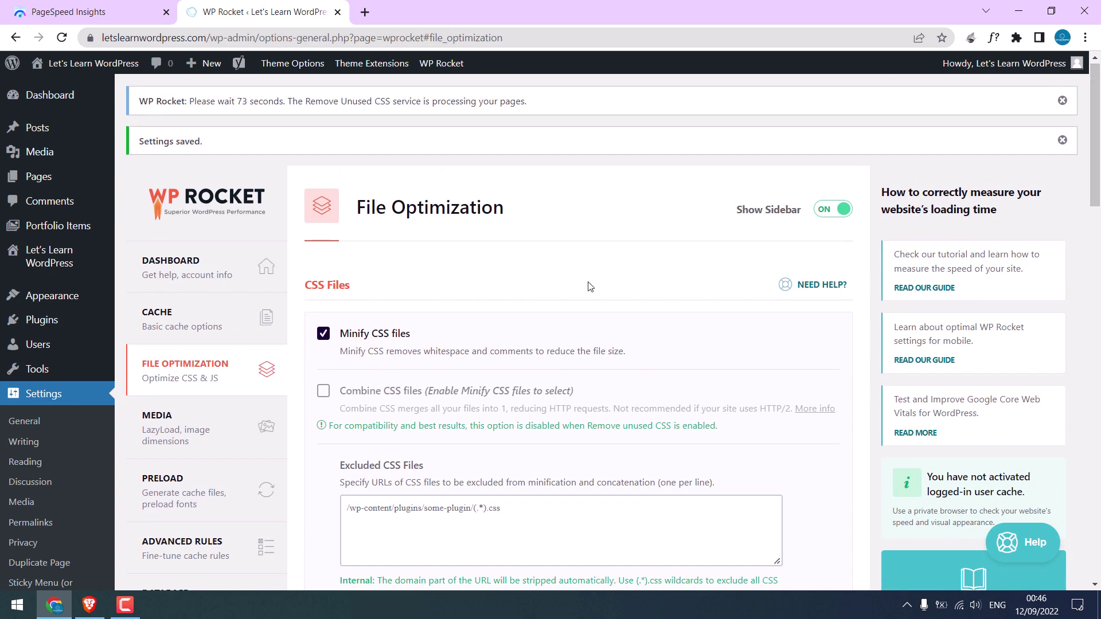
{"action": "scroll", "coordinate": [590, 286], "scroll_direction": "down", "scroll_amount": 3}
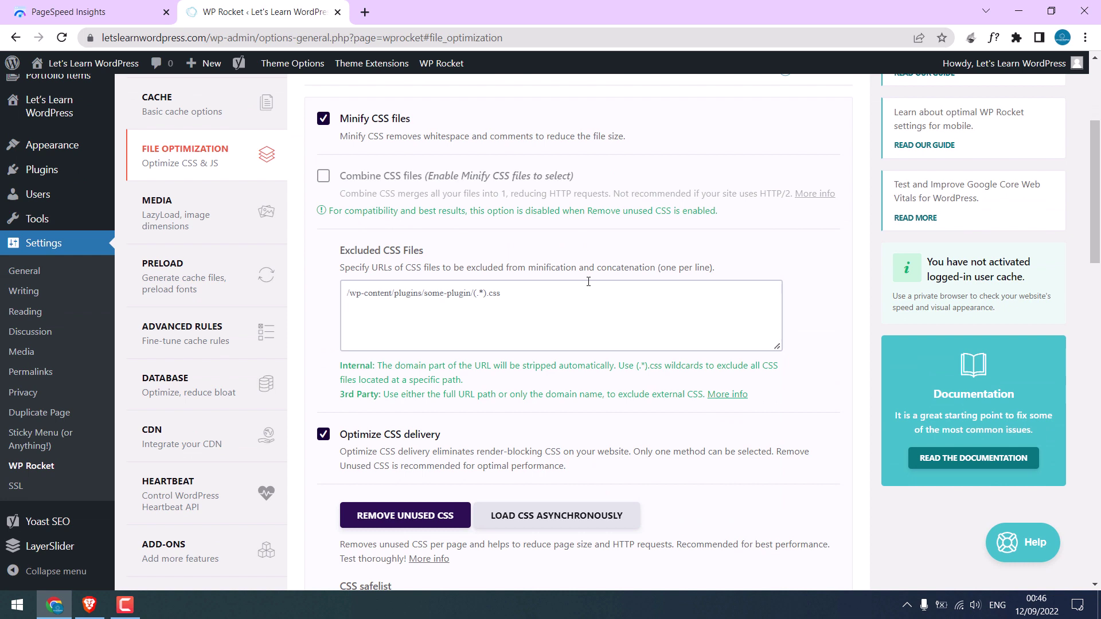
{"action": "left_click", "coordinate": [323, 120]}
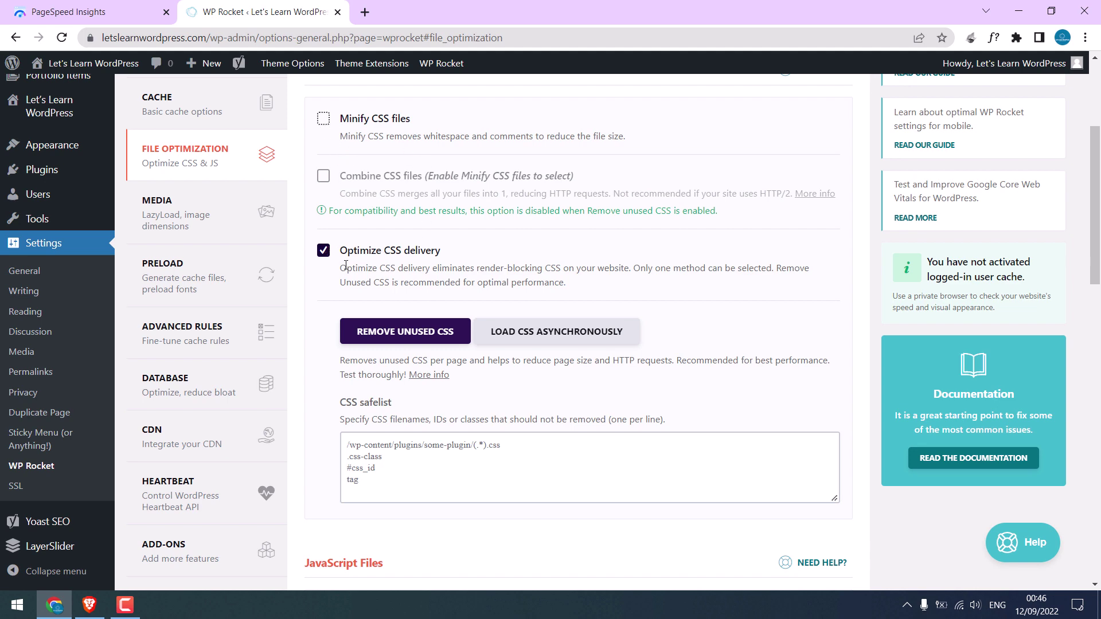
Step: Re-enable Minify CSS files, confirm the activation and save the settings
{"action": "scroll", "coordinate": [346, 266], "scroll_direction": "down", "scroll_amount": 6}
{"action": "scroll", "coordinate": [337, 263], "scroll_direction": "down", "scroll_amount": 3}
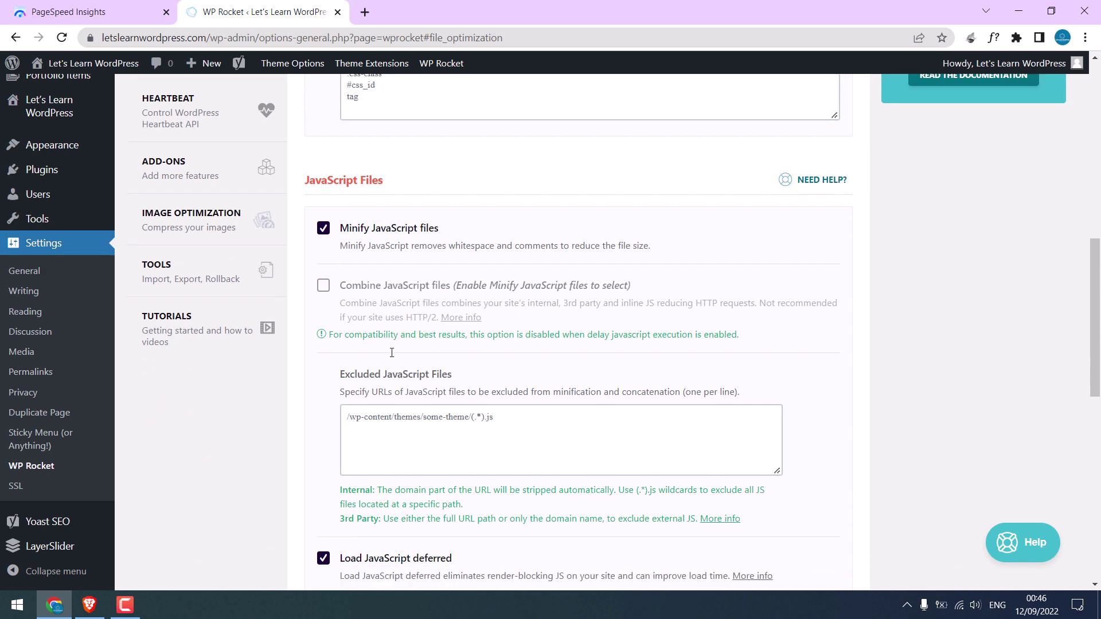
{"action": "scroll", "coordinate": [407, 432], "scroll_direction": "up", "scroll_amount": 9}
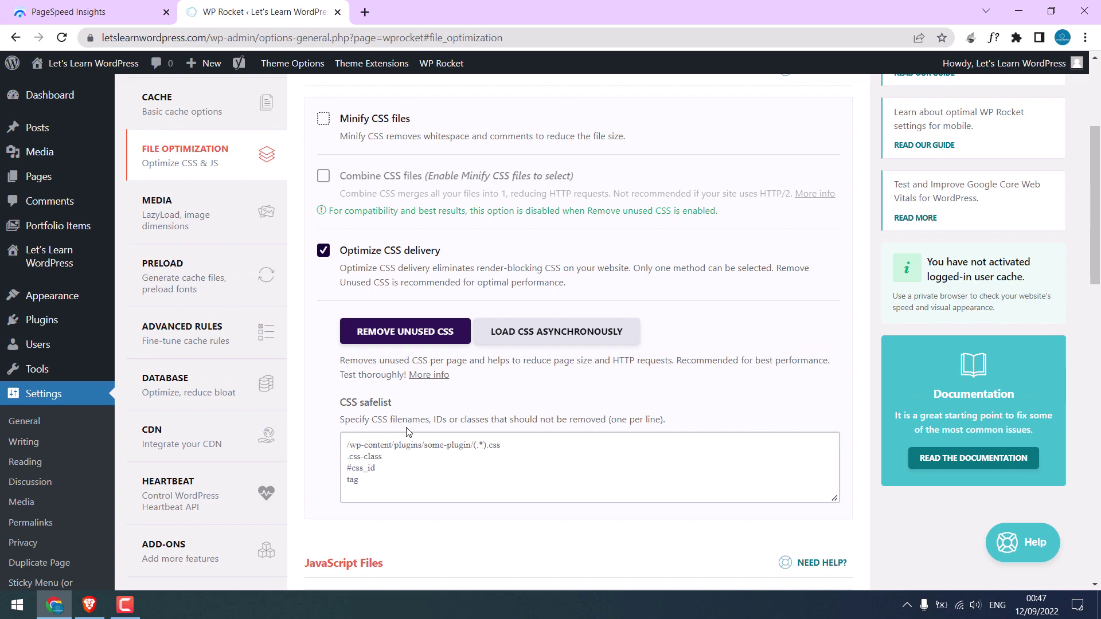
{"action": "left_click", "coordinate": [323, 119]}
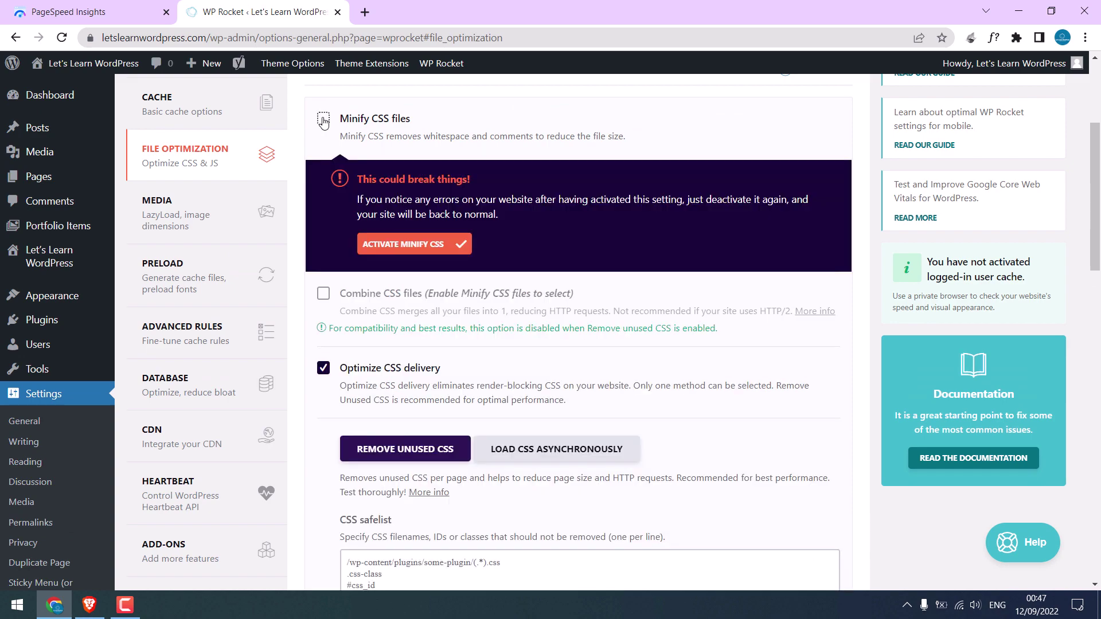
{"action": "left_click", "coordinate": [405, 244]}
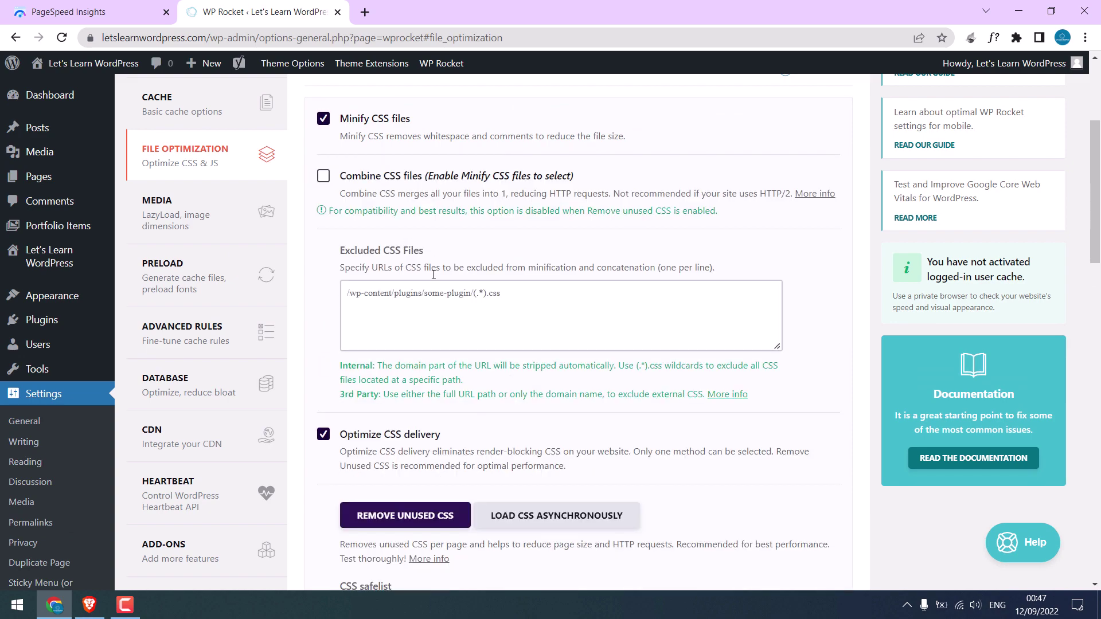
{"action": "left_click_drag", "start_coordinate": [1089, 159], "coordinate": [1089, 474]}
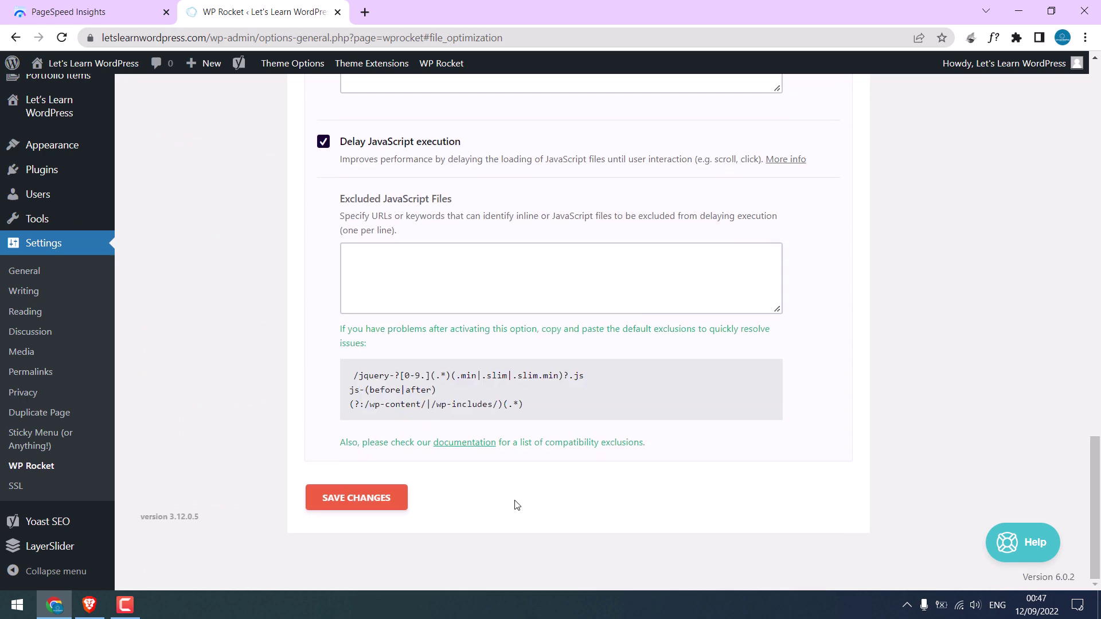
{"action": "left_click", "coordinate": [359, 498]}
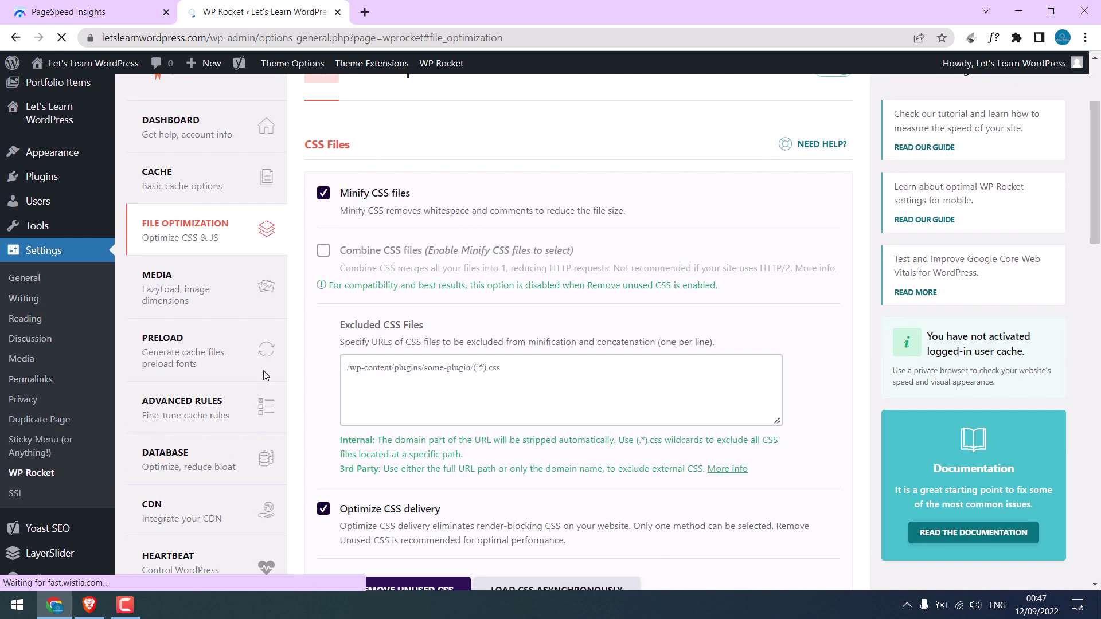
Step: In Media, enable LazyLoad for images and iframes/videos and add missing image dimensions, then save
{"action": "left_click", "coordinate": [185, 297]}
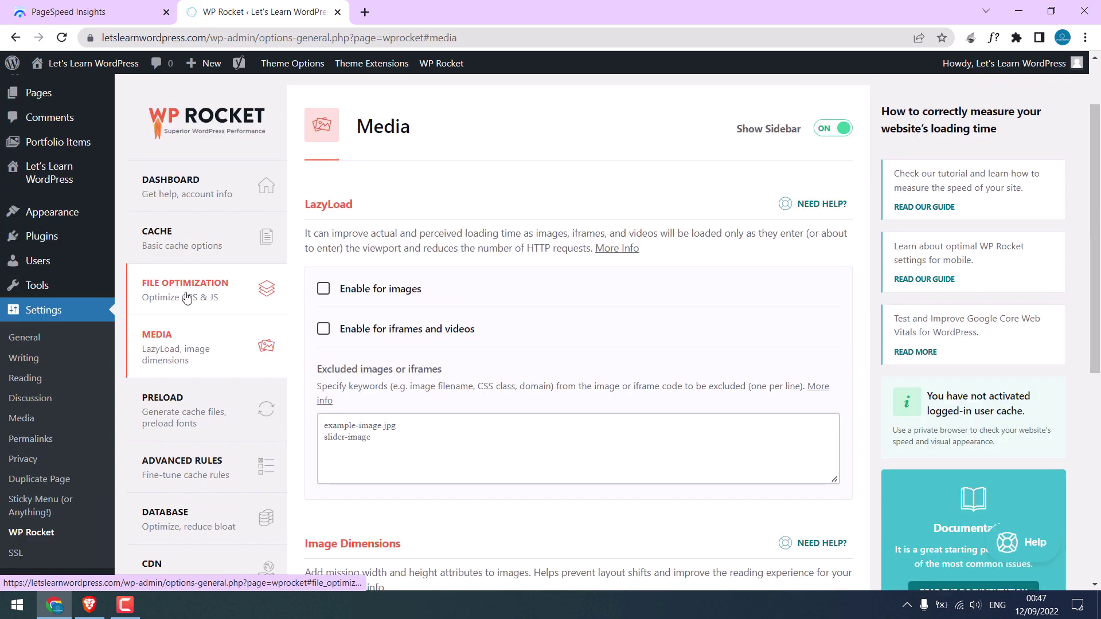
{"action": "left_click", "coordinate": [323, 291]}
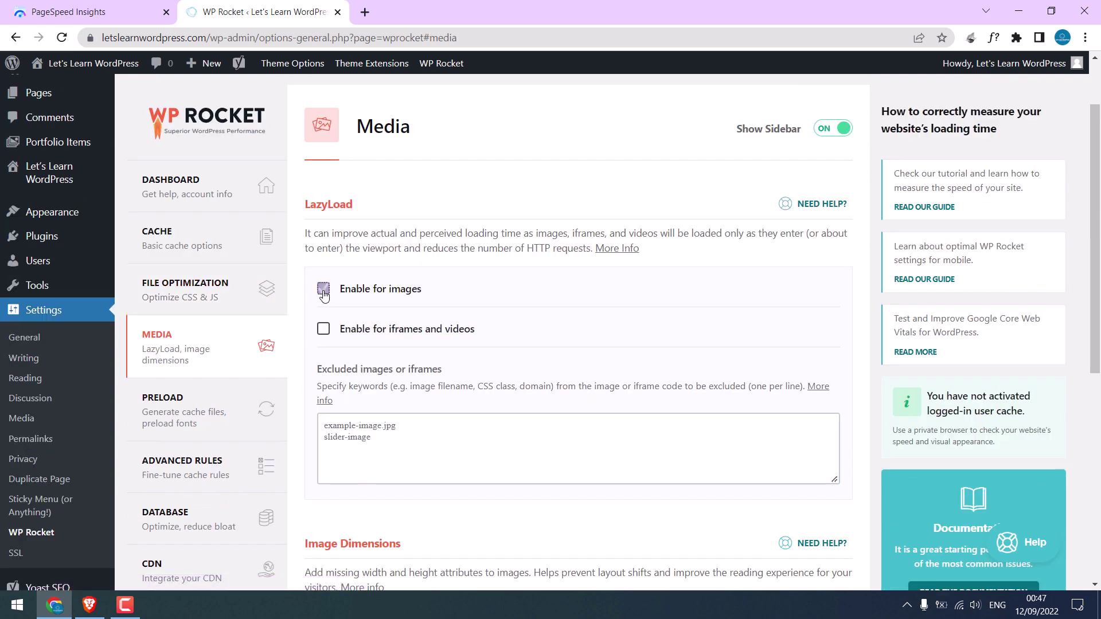
{"action": "left_click", "coordinate": [324, 329]}
{"action": "scroll", "coordinate": [471, 314], "scroll_direction": "down", "scroll_amount": 4}
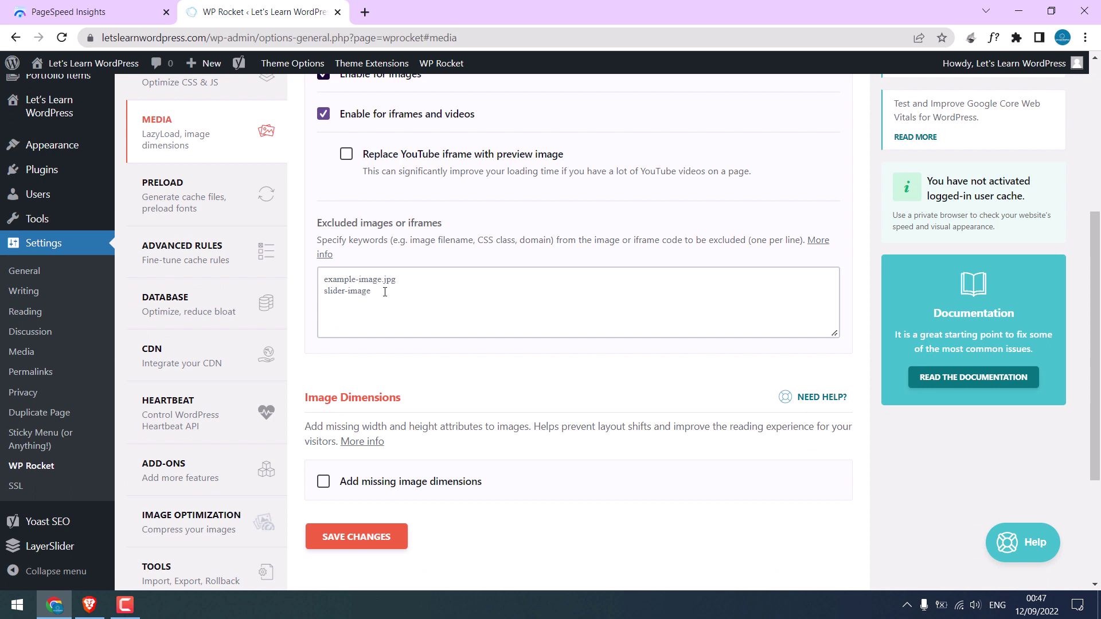
{"action": "scroll", "coordinate": [385, 292], "scroll_direction": "down", "scroll_amount": 1}
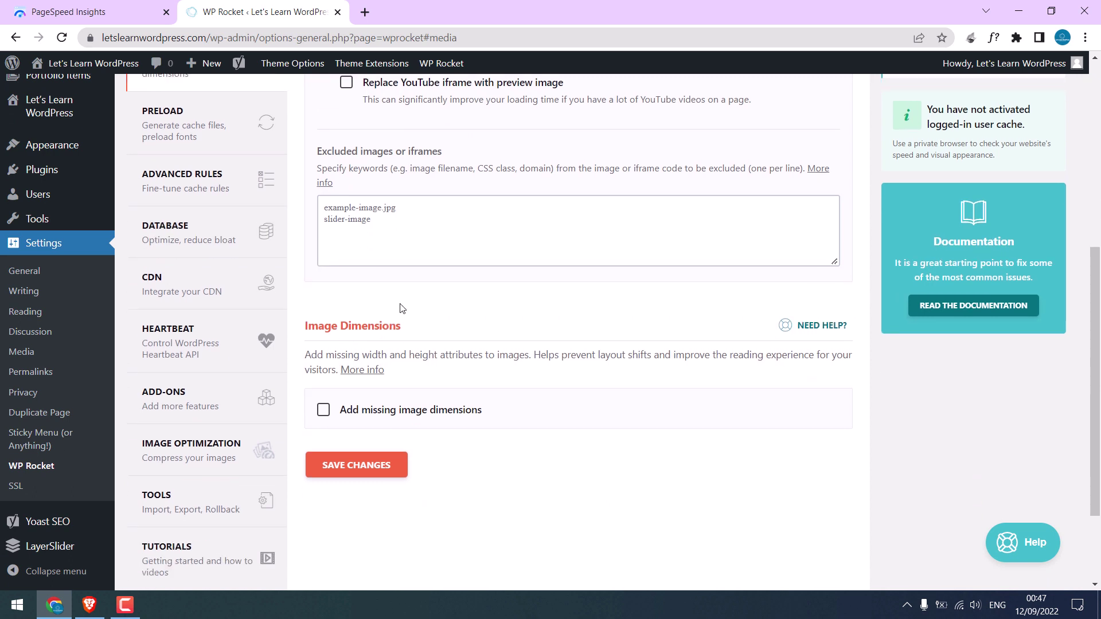
{"action": "left_click", "coordinate": [324, 411]}
{"action": "left_click", "coordinate": [361, 468]}
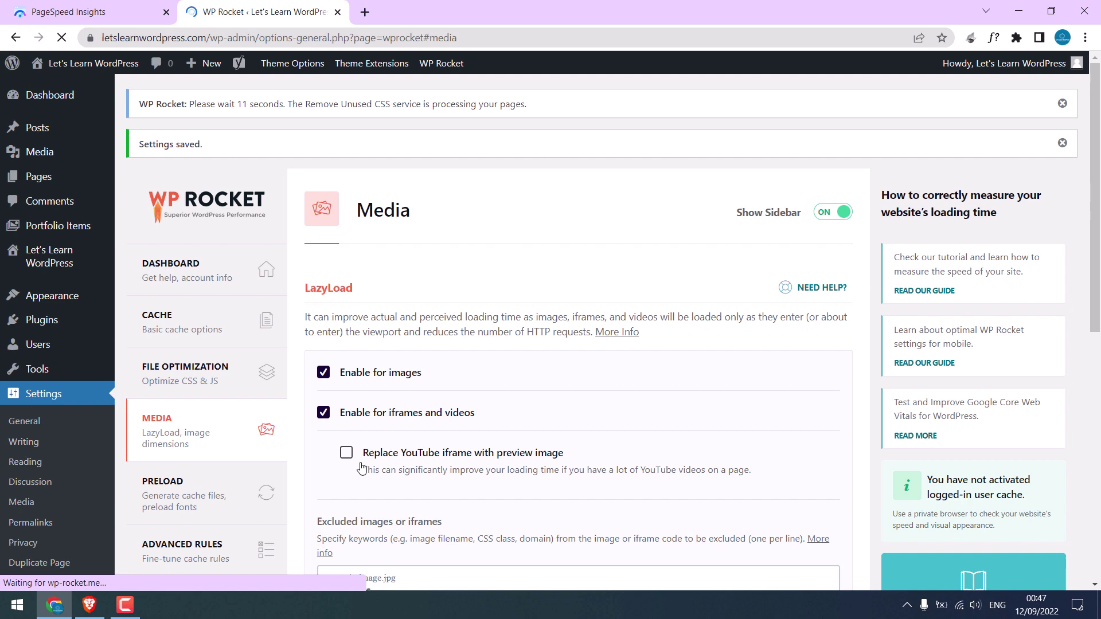
{"action": "scroll", "coordinate": [362, 468], "scroll_direction": "down", "scroll_amount": 4}
Step: Turn on cache preloading and link preloading in Preload and save the changes
{"action": "left_click", "coordinate": [194, 289]}
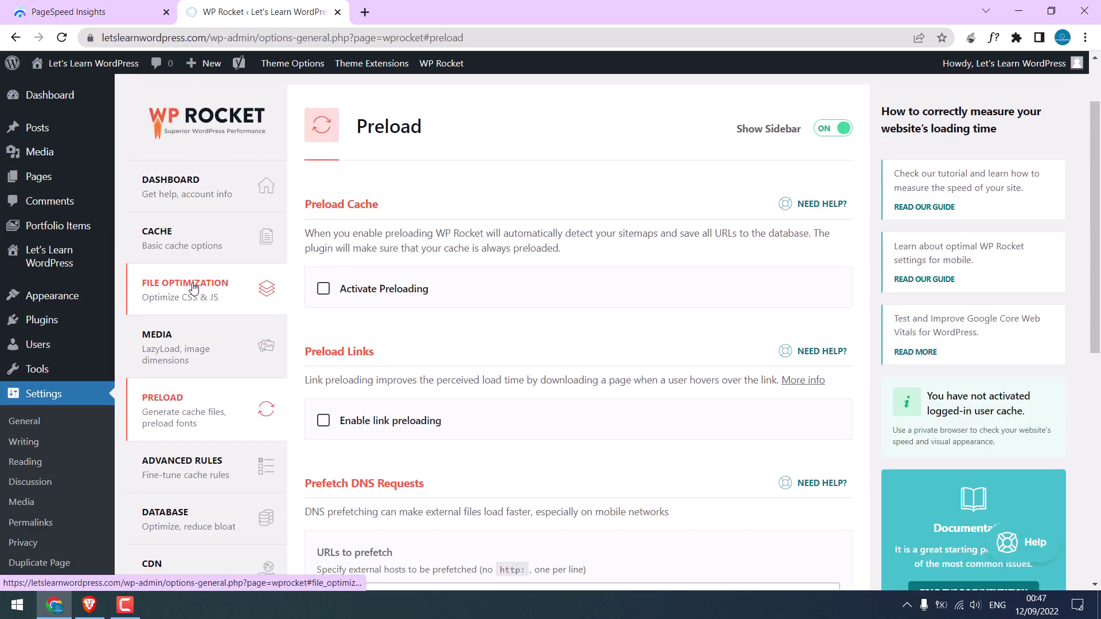
{"action": "left_click", "coordinate": [324, 288]}
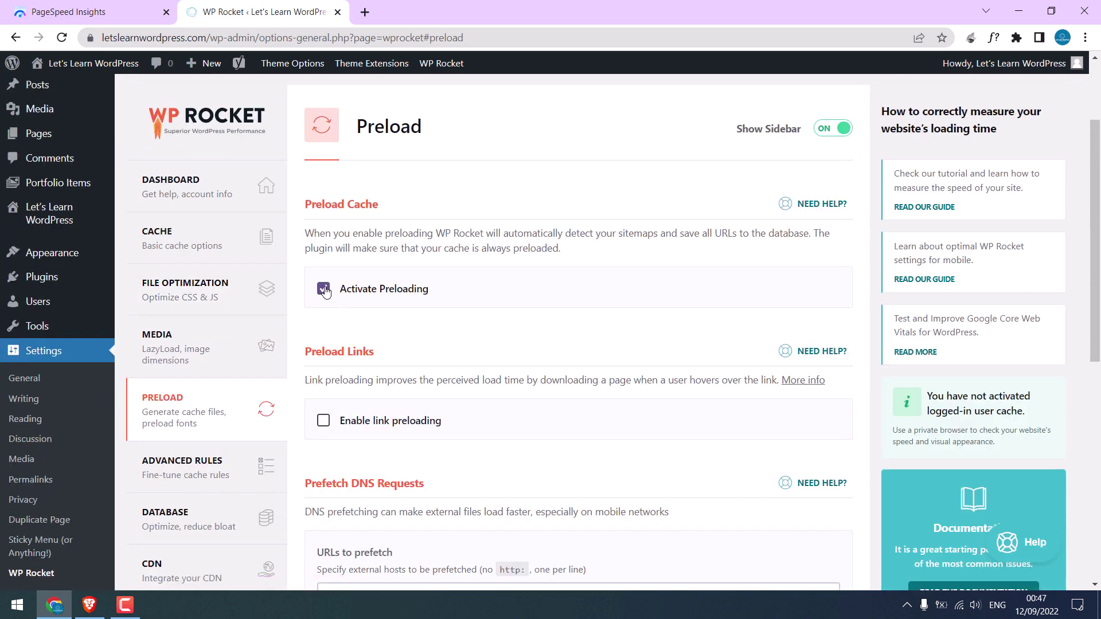
{"action": "scroll", "coordinate": [390, 310], "scroll_direction": "down", "scroll_amount": 3}
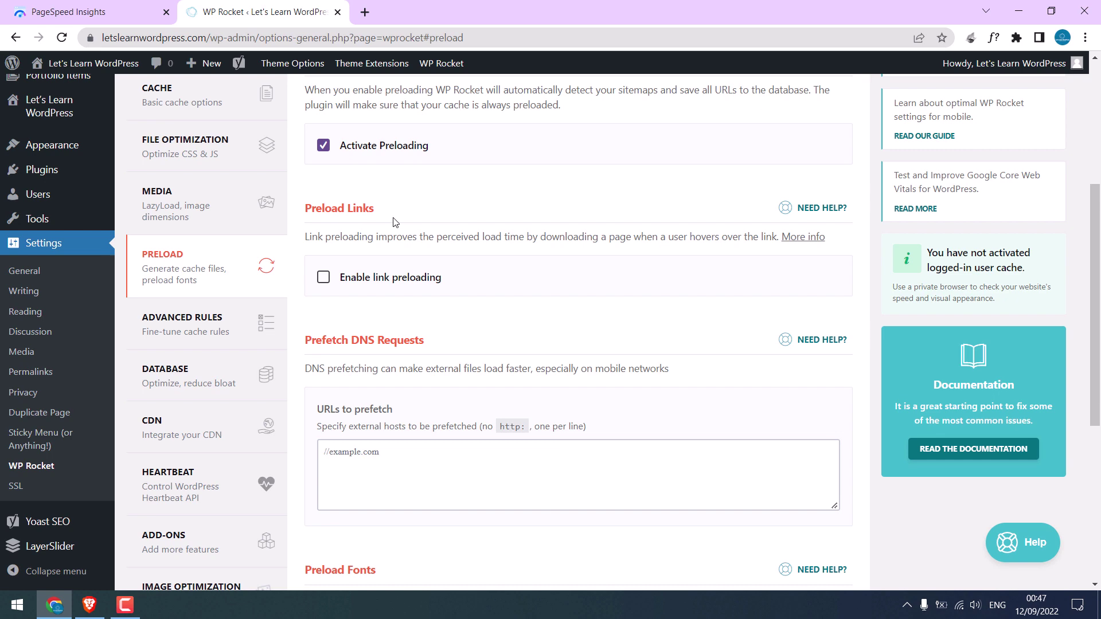
{"action": "left_click", "coordinate": [325, 278]}
{"action": "scroll", "coordinate": [419, 269], "scroll_direction": "up", "scroll_amount": 1}
{"action": "scroll", "coordinate": [419, 268], "scroll_direction": "down", "scroll_amount": 6}
{"action": "scroll", "coordinate": [390, 169], "scroll_direction": "up", "scroll_amount": 1}
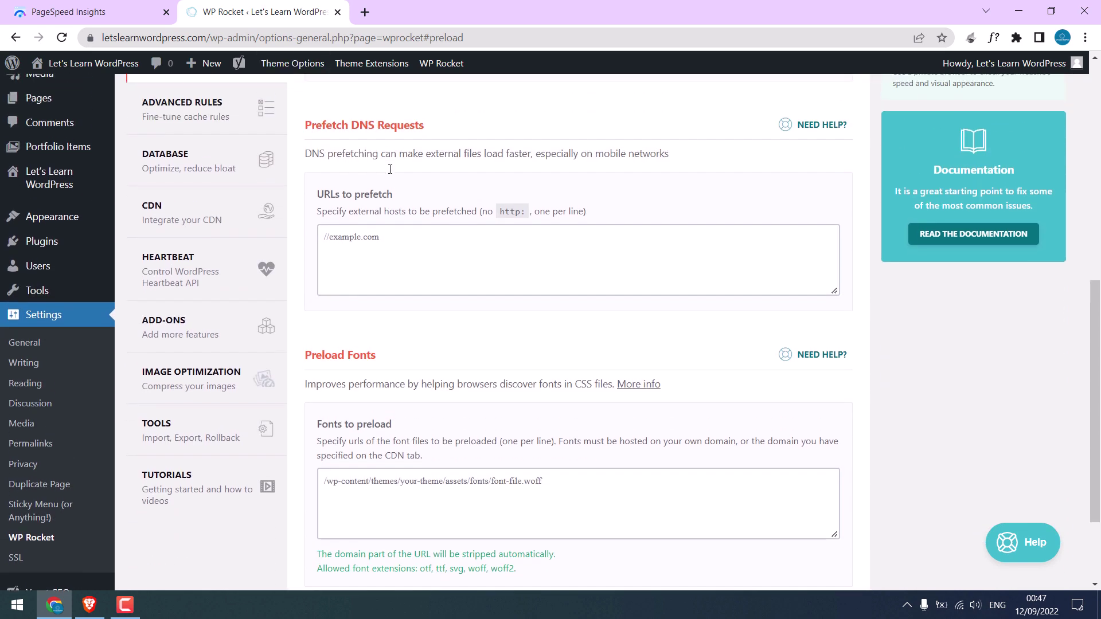
{"action": "scroll", "coordinate": [400, 265], "scroll_direction": "down", "scroll_amount": 2}
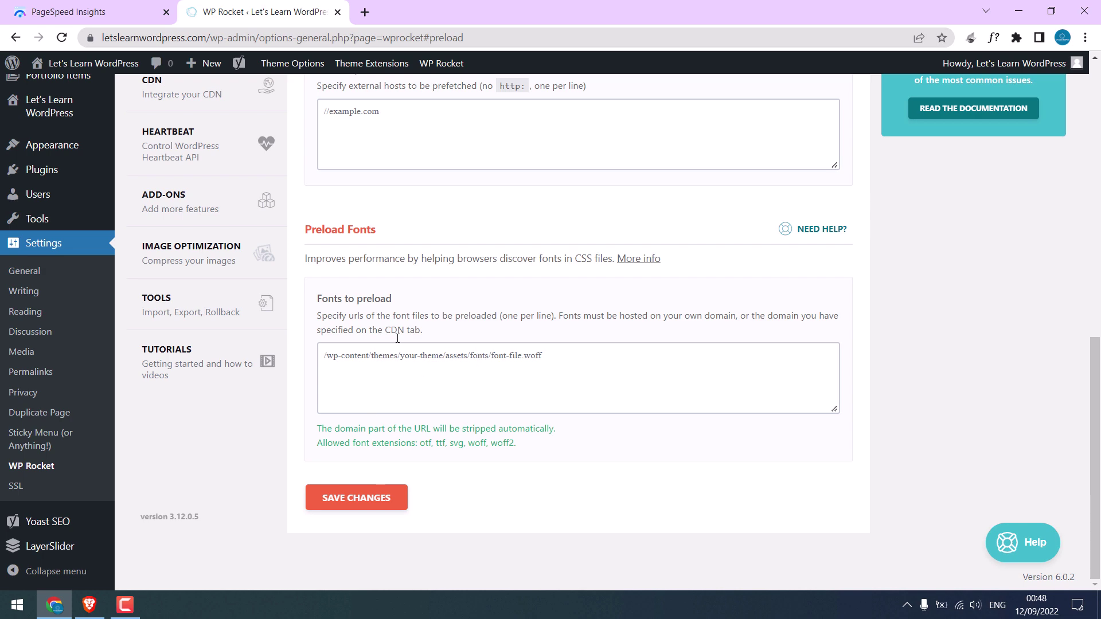
{"action": "left_click", "coordinate": [364, 497]}
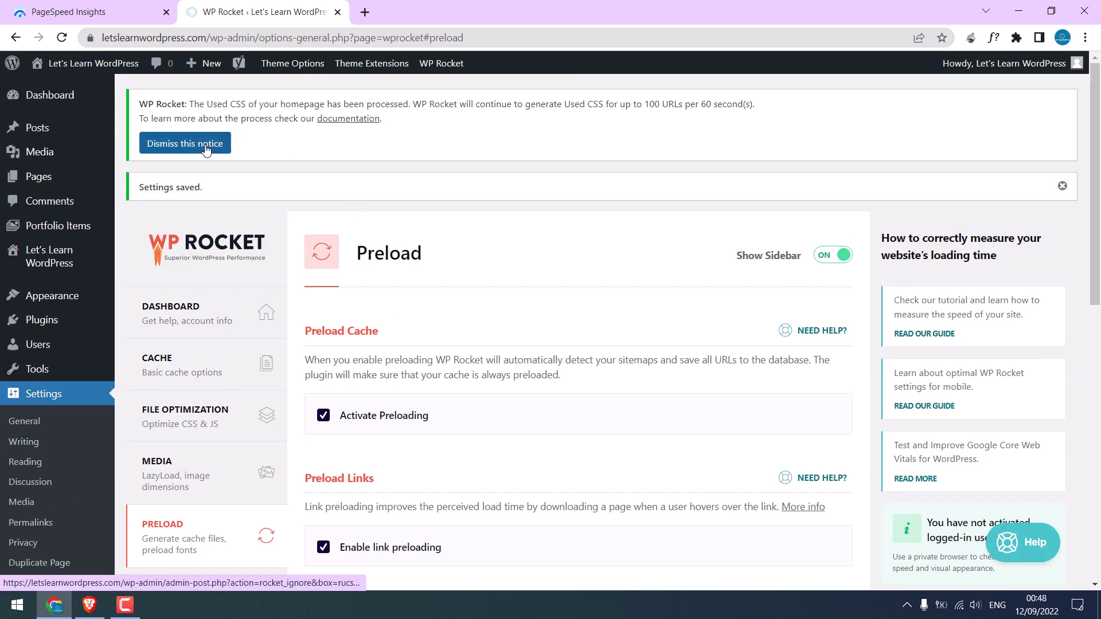
Step: Dismiss the used CSS processing notice and browse the Advanced Rules settings
{"action": "left_click", "coordinate": [207, 144]}
{"action": "scroll", "coordinate": [352, 337], "scroll_direction": "down", "scroll_amount": 3}
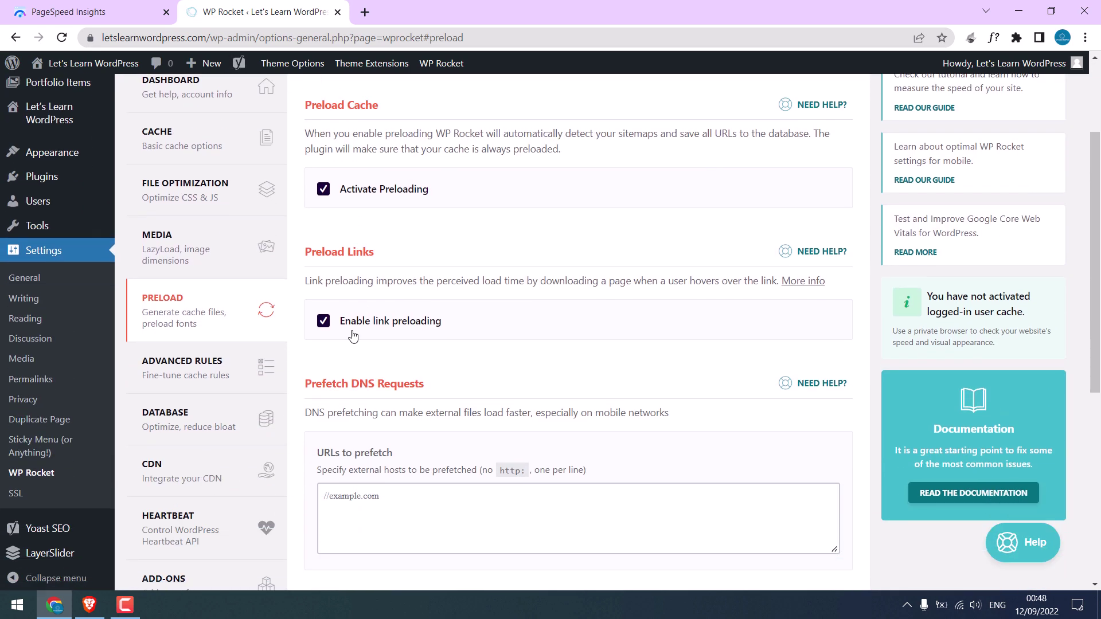
{"action": "left_click", "coordinate": [221, 370]}
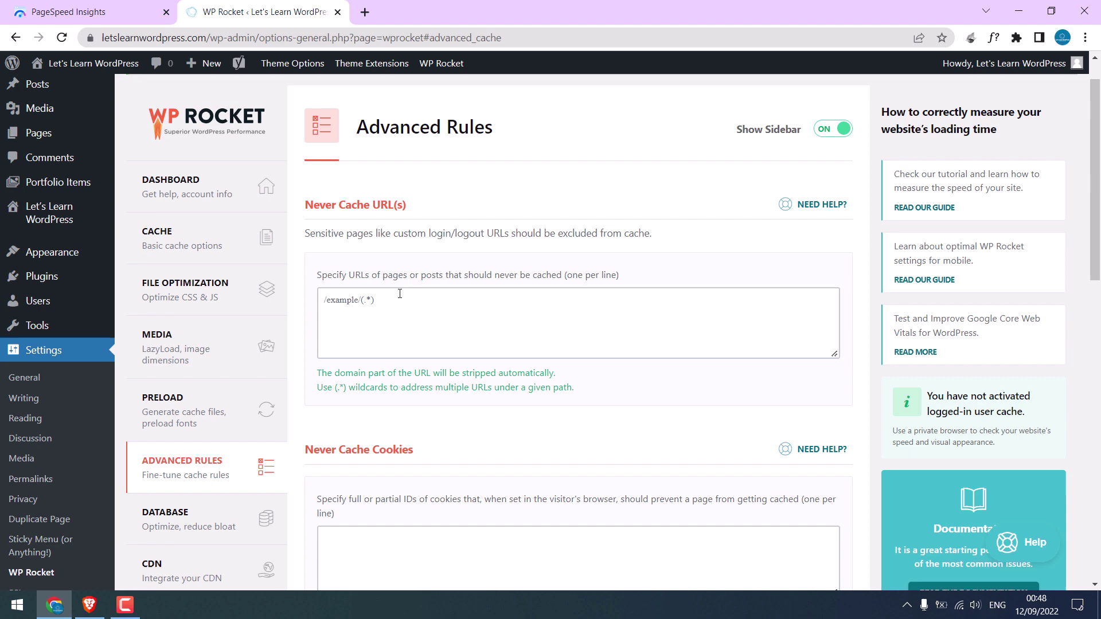
{"action": "scroll", "coordinate": [400, 293], "scroll_direction": "down", "scroll_amount": 3}
{"action": "scroll", "coordinate": [436, 386], "scroll_direction": "down", "scroll_amount": 4}
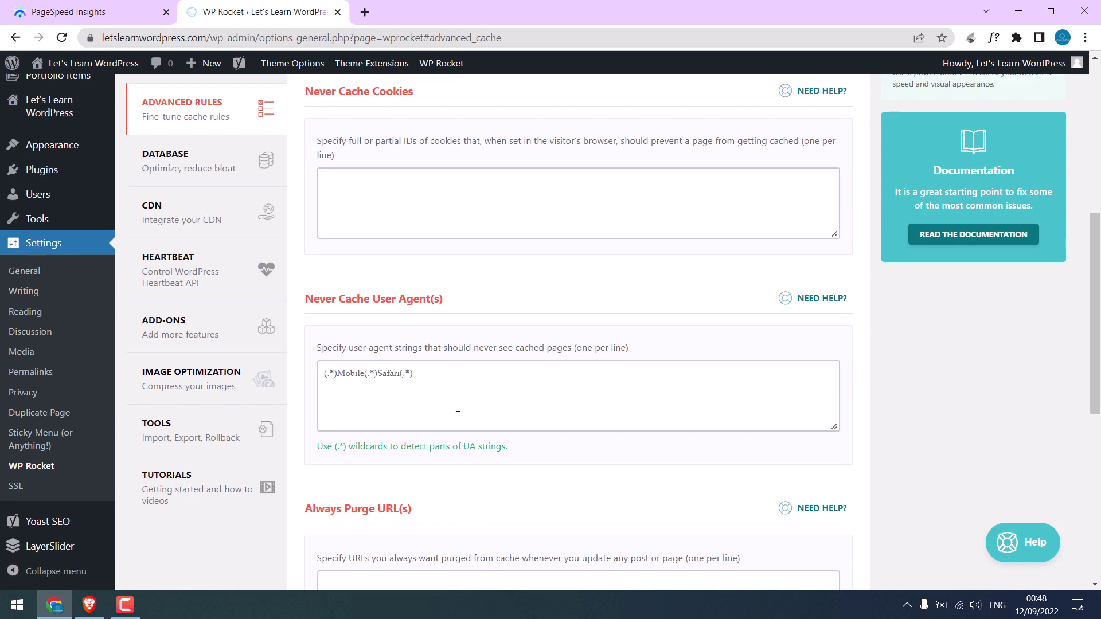
{"action": "scroll", "coordinate": [457, 415], "scroll_direction": "down", "scroll_amount": 2}
{"action": "scroll", "coordinate": [402, 396], "scroll_direction": "down", "scroll_amount": 4}
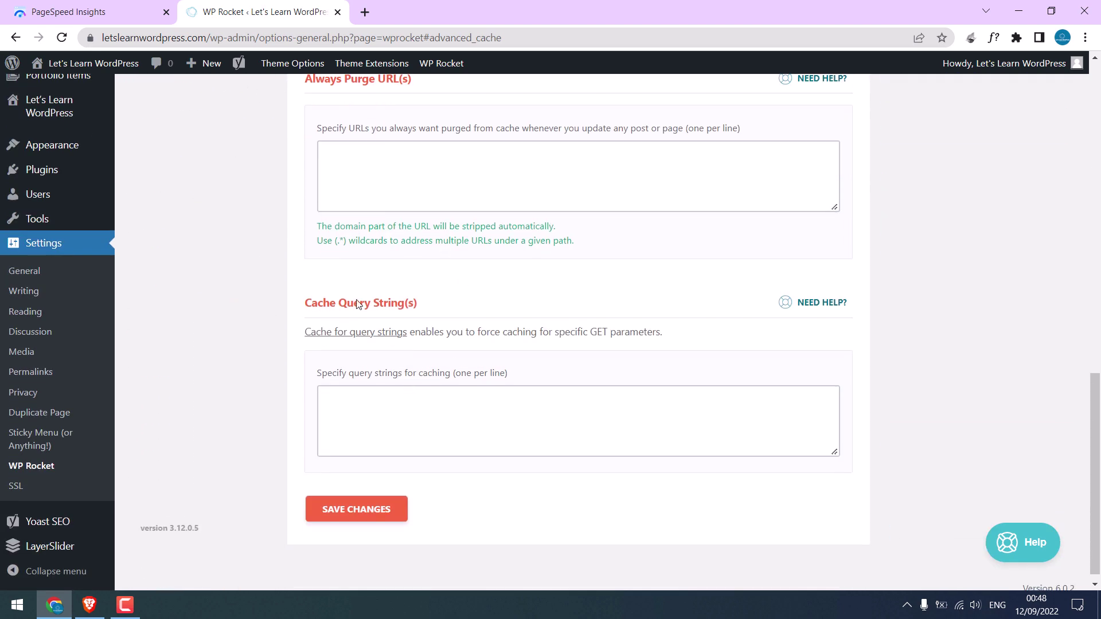
{"action": "scroll", "coordinate": [390, 505], "scroll_direction": "up", "scroll_amount": 10}
{"action": "scroll", "coordinate": [229, 402], "scroll_direction": "down", "scroll_amount": 2}
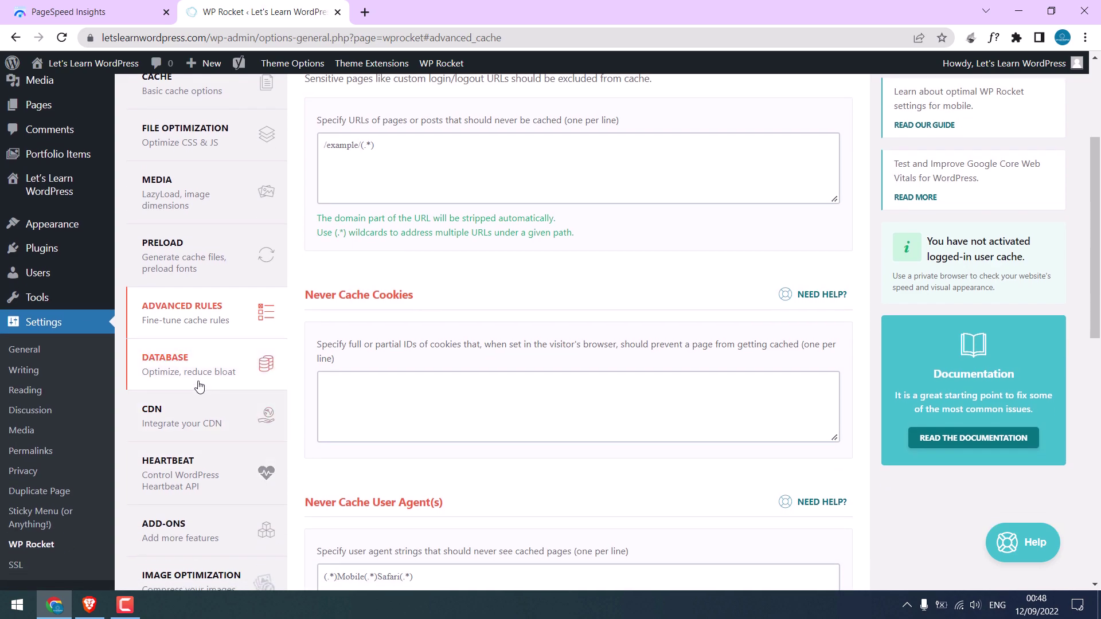
Step: In Database, select Revisions, Auto Drafts, All transients and Optimize Tables for cleanup
{"action": "left_click", "coordinate": [201, 376]}
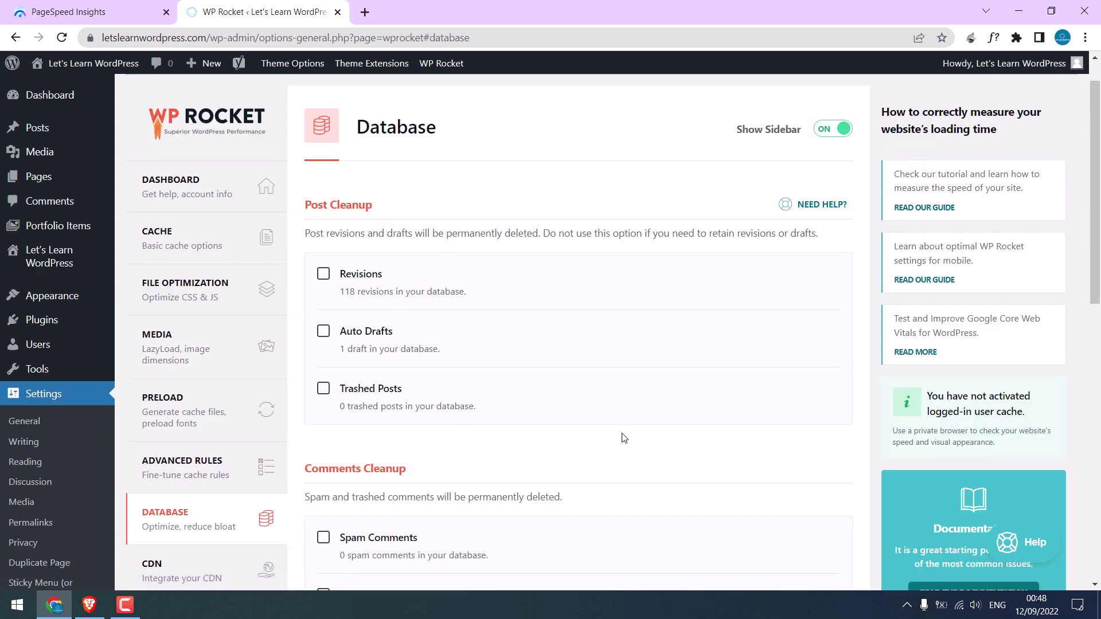
{"action": "mouse_move", "coordinate": [1100, 215]}
{"action": "left_mouse_down"}
{"action": "mouse_move", "coordinate": [1099, 445]}
{"action": "mouse_move", "coordinate": [1100, 213]}
{"action": "mouse_move", "coordinate": [1099, 230]}
{"action": "left_mouse_up"}
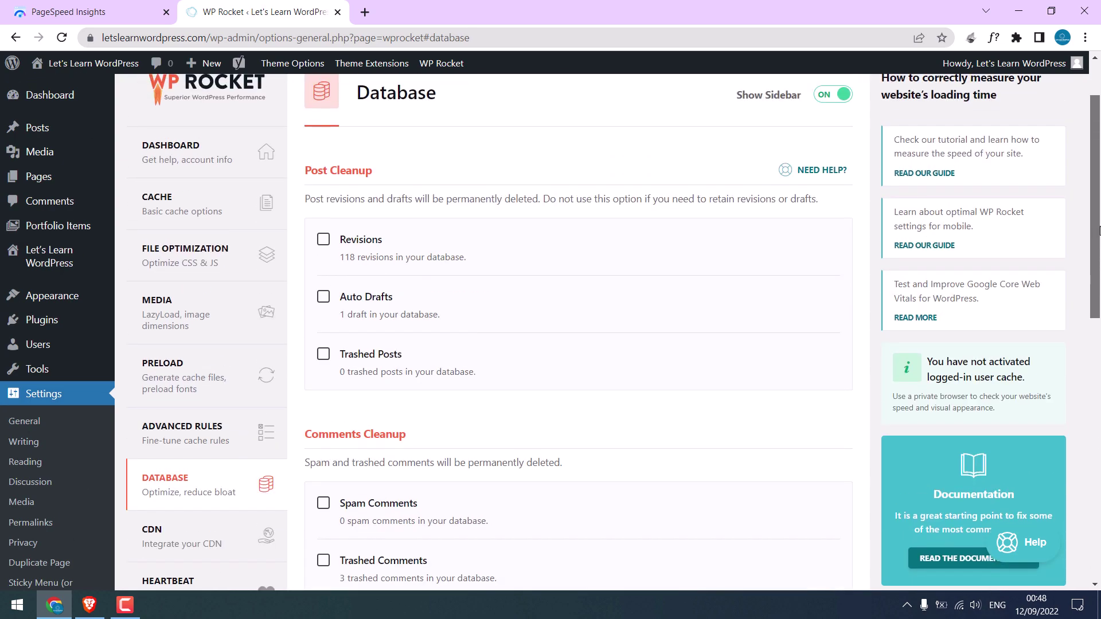
{"action": "left_click", "coordinate": [323, 240]}
{"action": "left_click", "coordinate": [325, 299]}
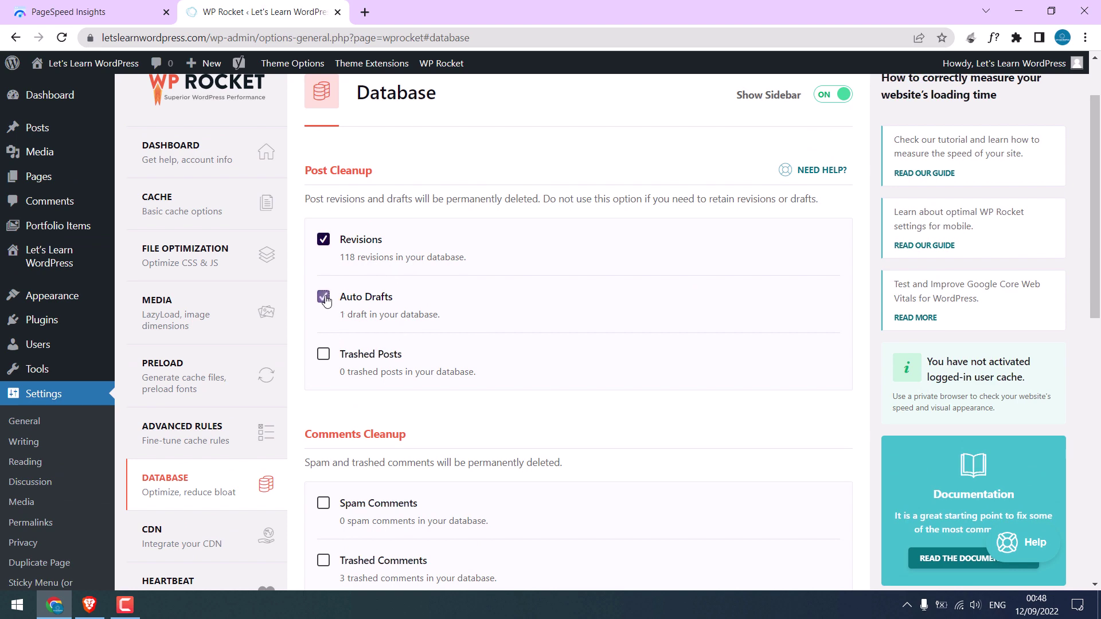
{"action": "scroll", "coordinate": [347, 359], "scroll_direction": "down", "scroll_amount": 5}
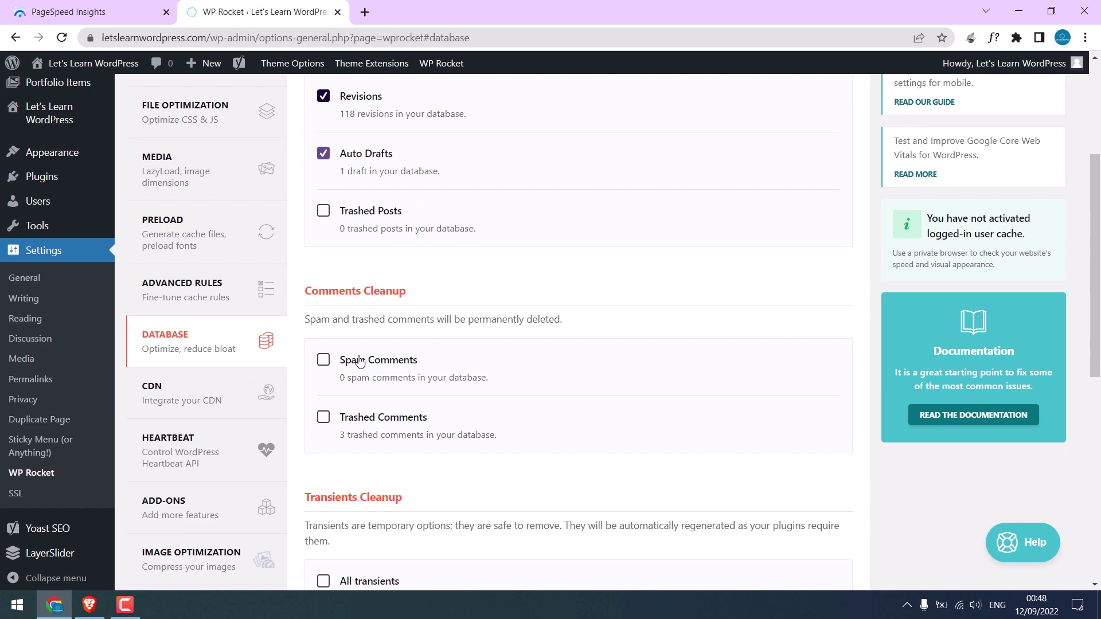
{"action": "left_click", "coordinate": [324, 440]}
{"action": "scroll", "coordinate": [355, 344], "scroll_direction": "down", "scroll_amount": 5}
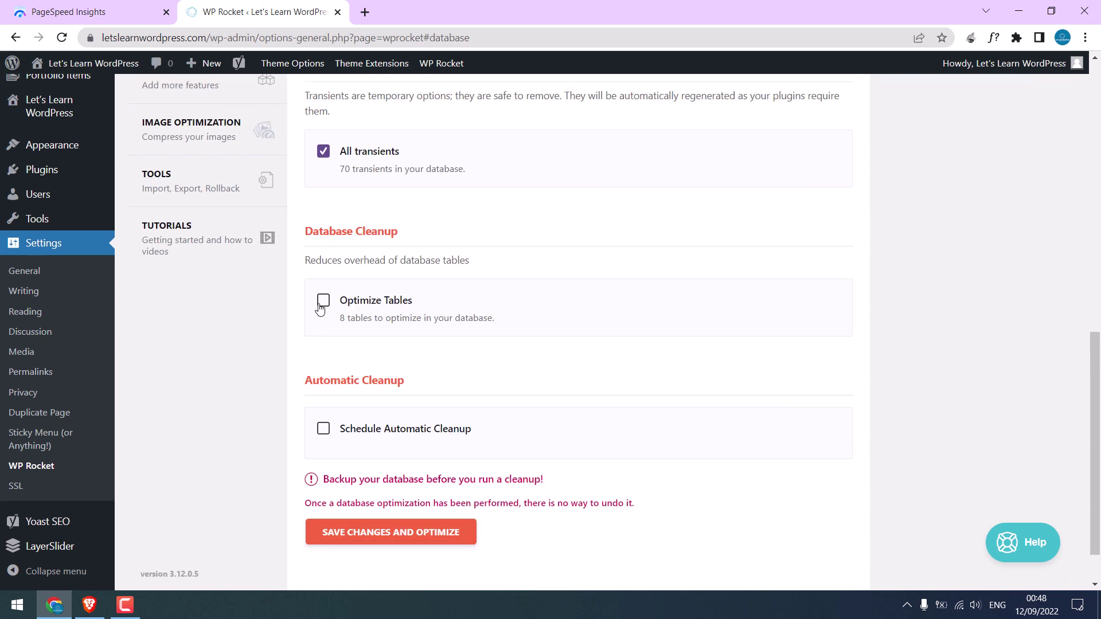
{"action": "left_click", "coordinate": [322, 303]}
Step: Review the backup warning, then save the settings and run the database optimization
{"action": "scroll", "coordinate": [366, 215], "scroll_direction": "up", "scroll_amount": 10}
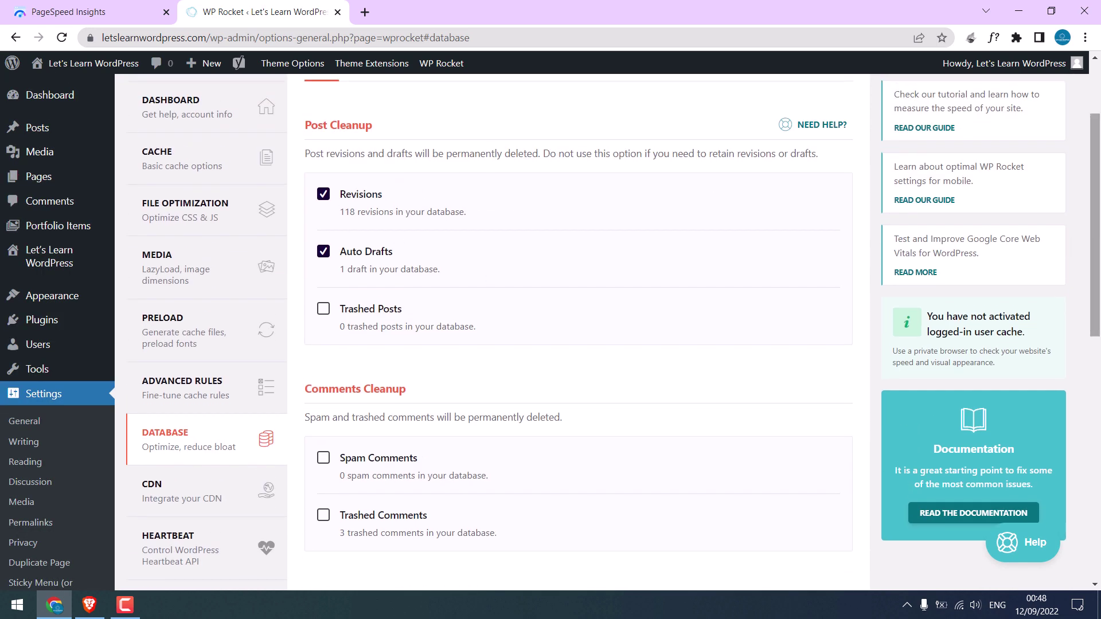
{"action": "left_click_drag", "start_coordinate": [1094, 229], "coordinate": [1094, 472]}
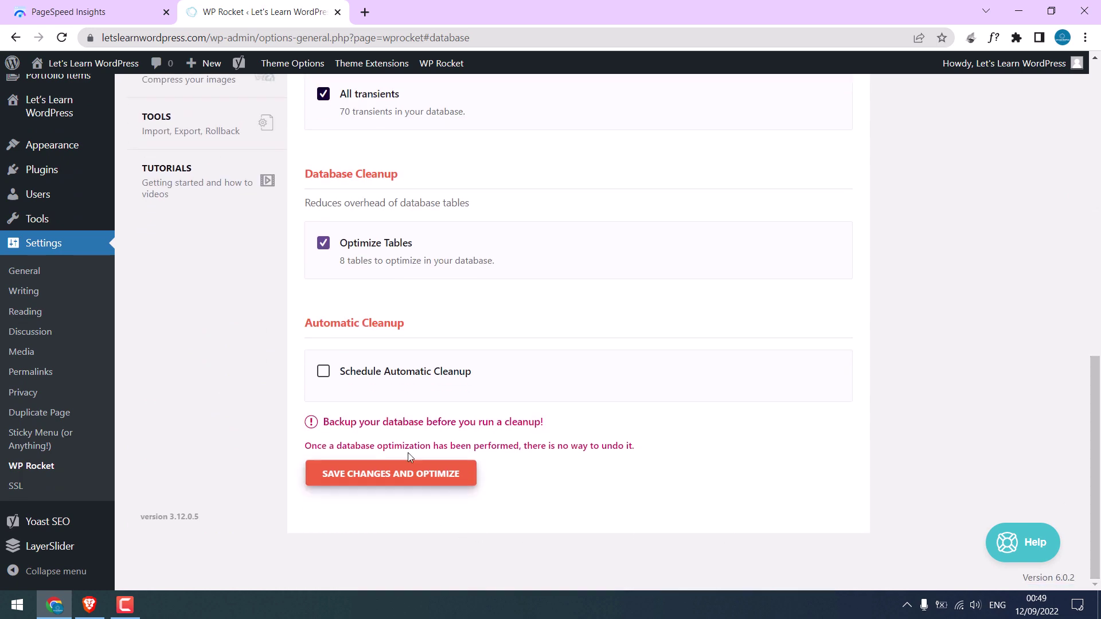
{"action": "left_click_drag", "start_coordinate": [329, 422], "coordinate": [535, 422]}
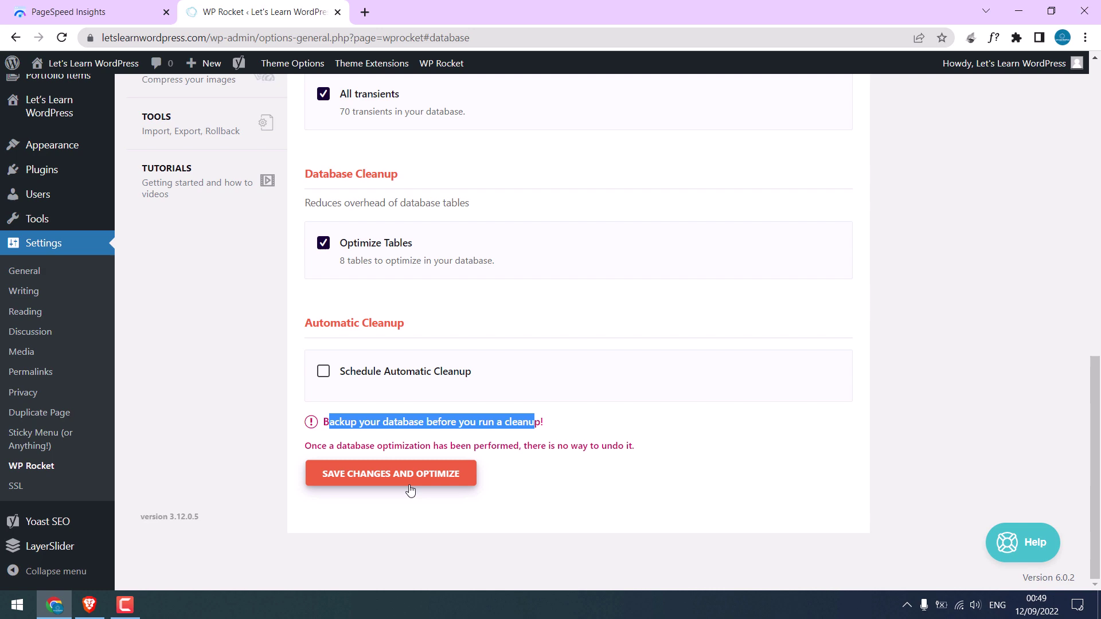
{"action": "left_click", "coordinate": [388, 481]}
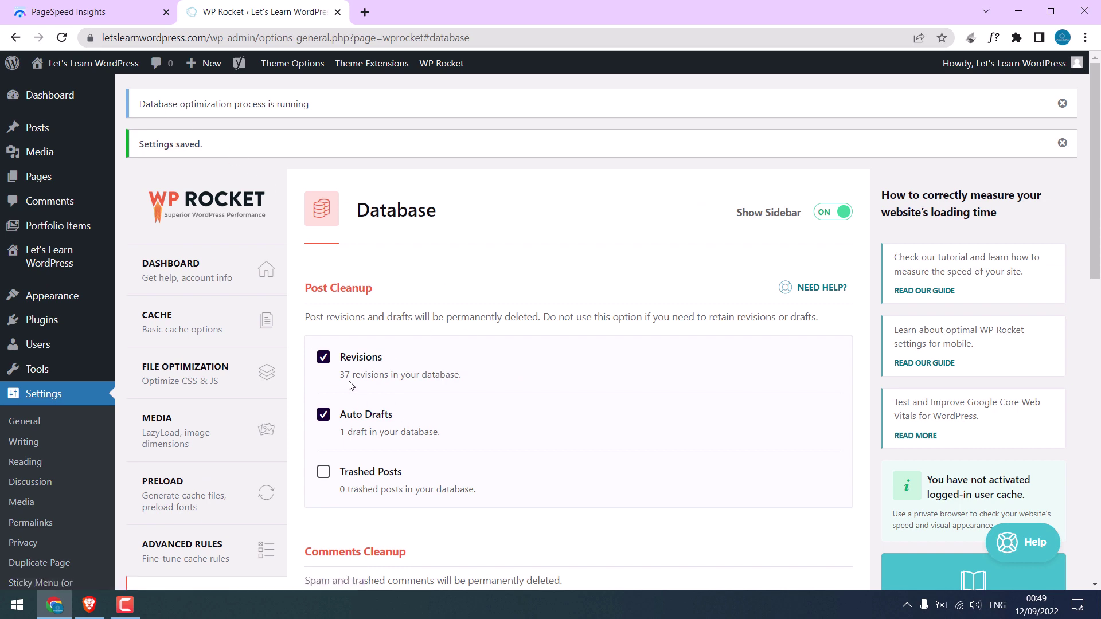
{"action": "left_click_drag", "start_coordinate": [340, 379], "coordinate": [389, 383]}
{"action": "left_click_drag", "start_coordinate": [1096, 227], "coordinate": [1097, 397]}
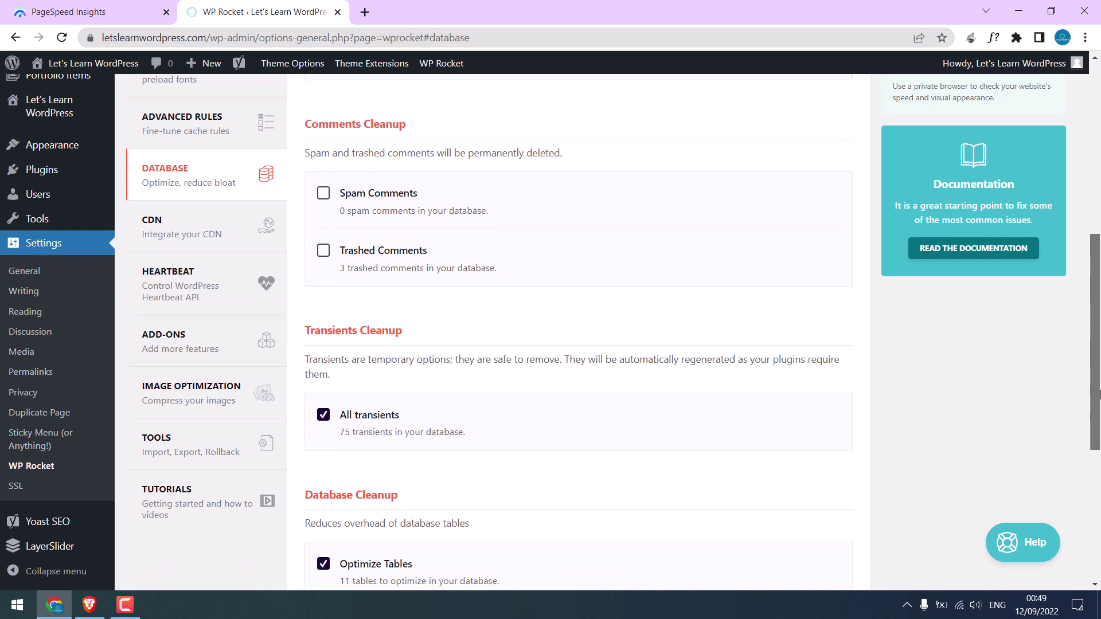
Step: Look over the CDN settings and turn on Heartbeat control
{"action": "left_click", "coordinate": [142, 230]}
{"action": "scroll", "coordinate": [523, 309], "scroll_direction": "down", "scroll_amount": 4}
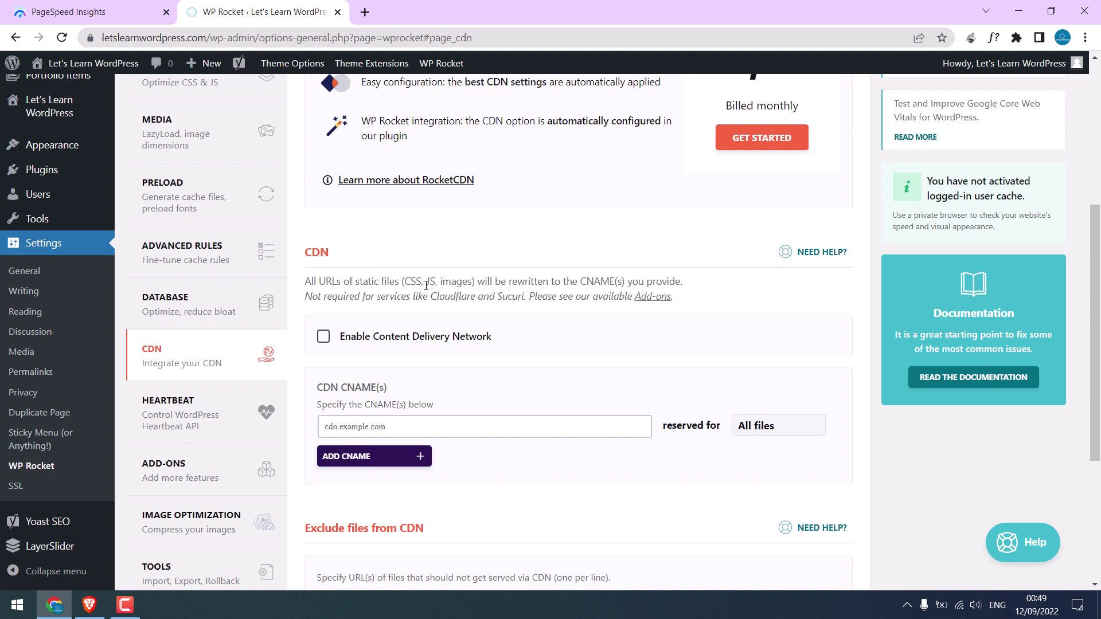
{"action": "left_click", "coordinate": [200, 417]}
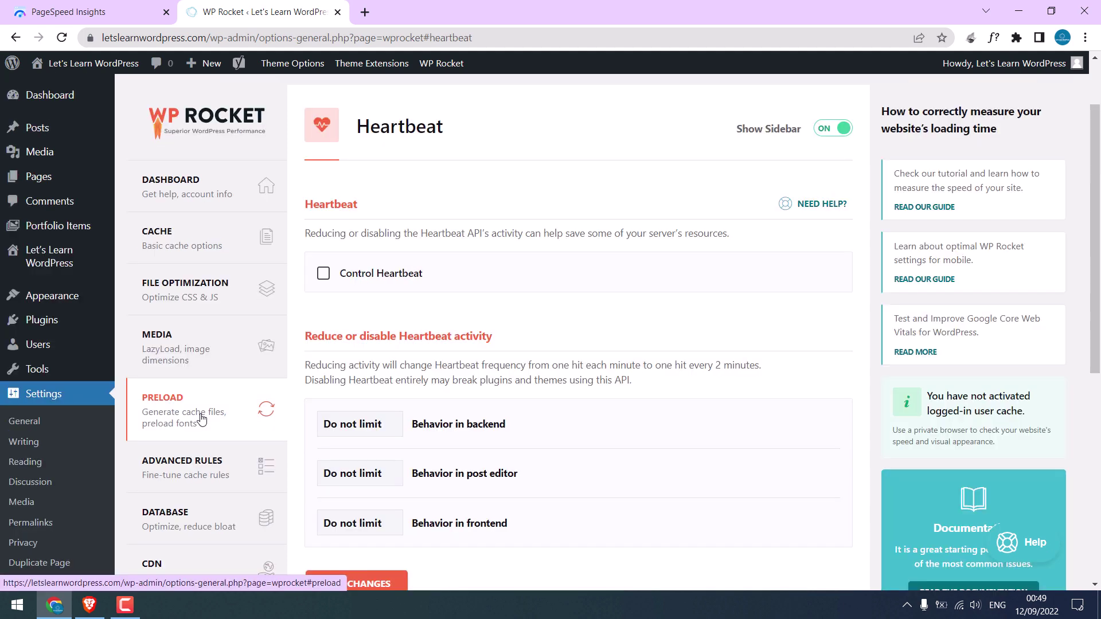
{"action": "left_click", "coordinate": [326, 279]}
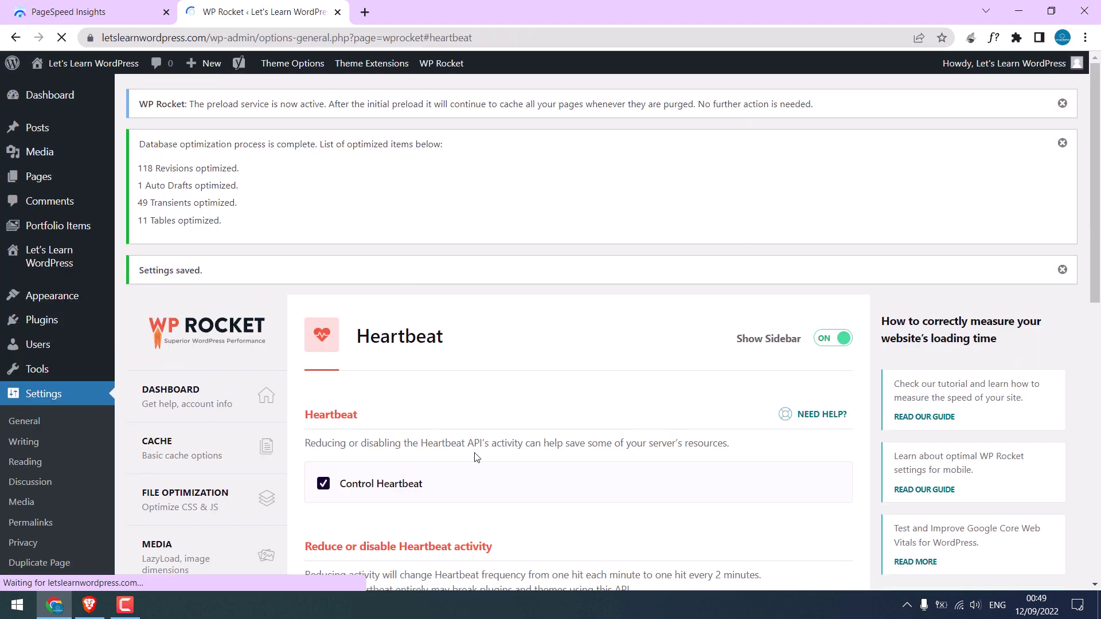
{"action": "scroll", "coordinate": [476, 457], "scroll_direction": "down", "scroll_amount": 5}
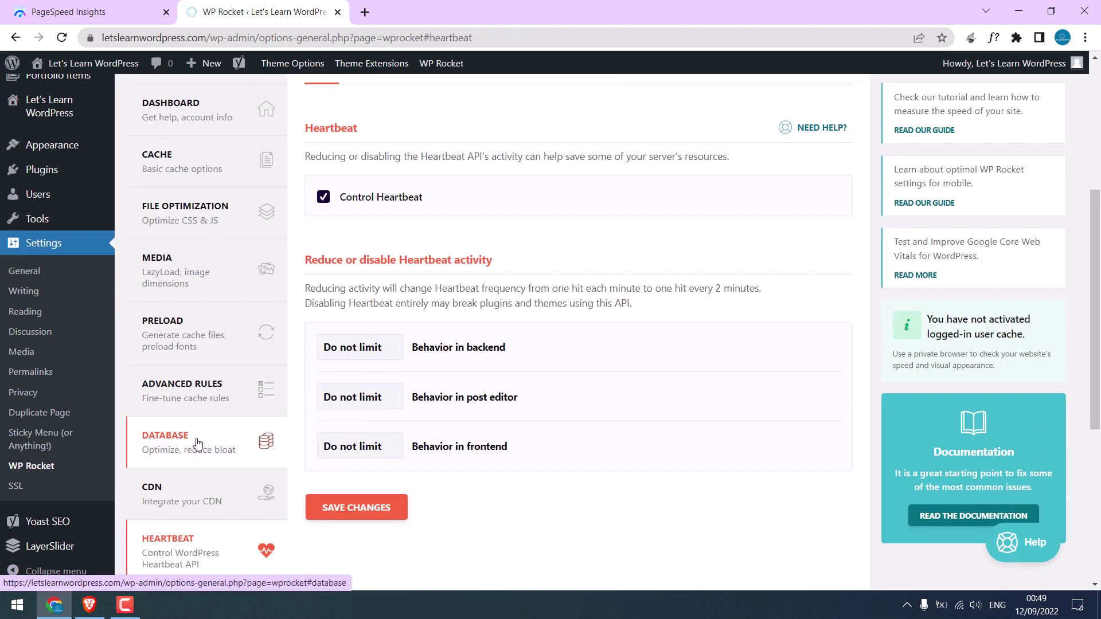
Step: Add spam comments to the database cleanup, then save and run the optimization
{"action": "left_click", "coordinate": [197, 443]}
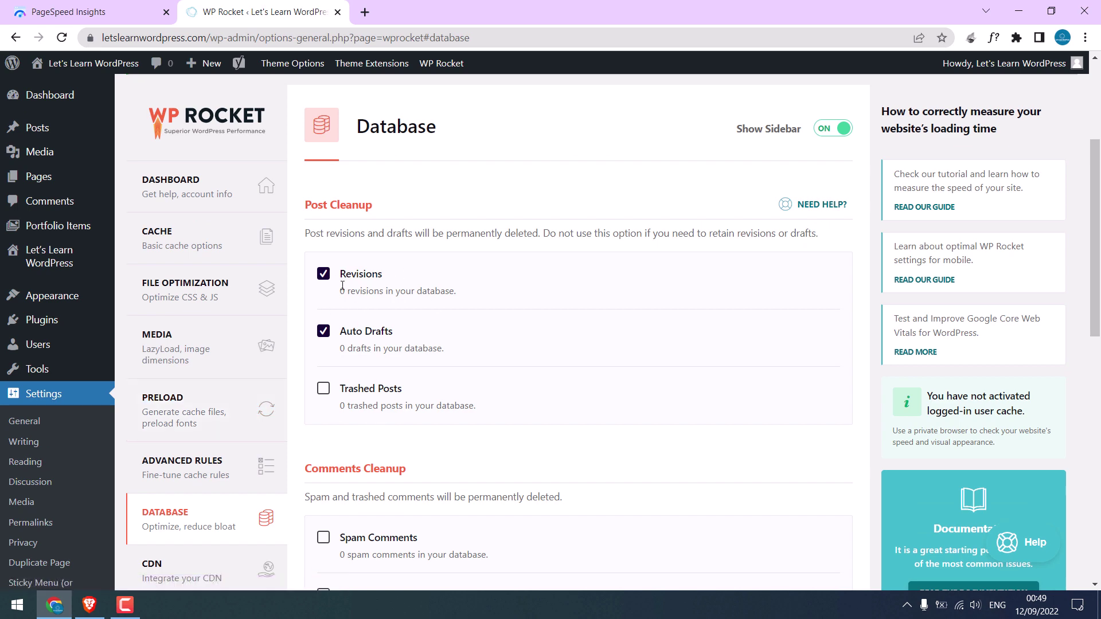
{"action": "scroll", "coordinate": [381, 270], "scroll_direction": "down", "scroll_amount": 4}
{"action": "scroll", "coordinate": [353, 191], "scroll_direction": "down", "scroll_amount": 5}
{"action": "scroll", "coordinate": [338, 284], "scroll_direction": "up", "scroll_amount": 4}
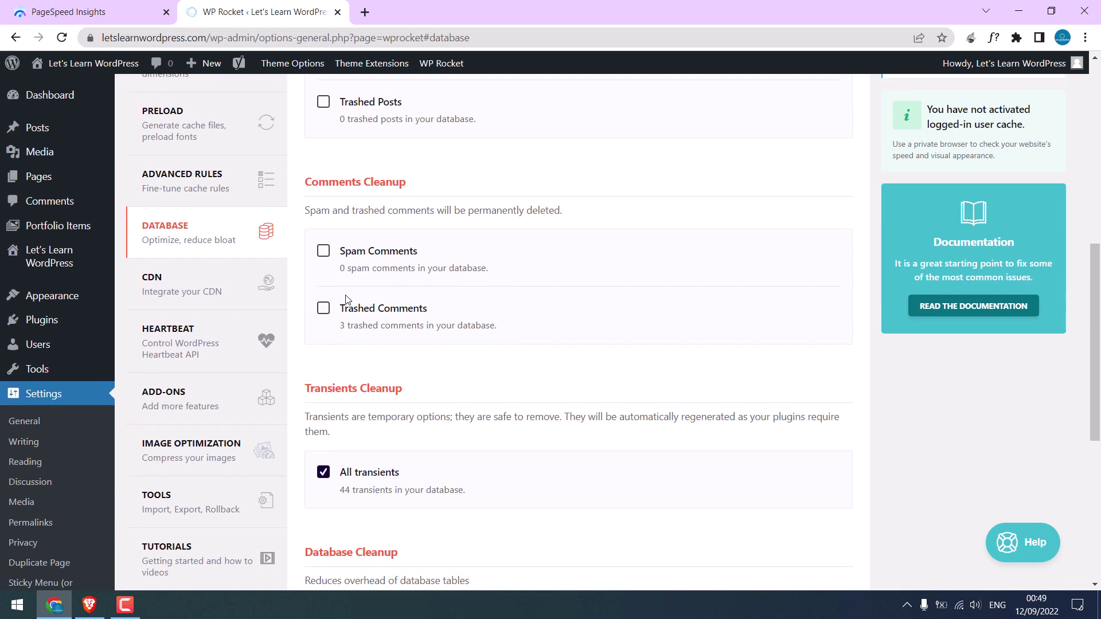
{"action": "left_click", "coordinate": [323, 252]}
{"action": "scroll", "coordinate": [393, 316], "scroll_direction": "down", "scroll_amount": 6}
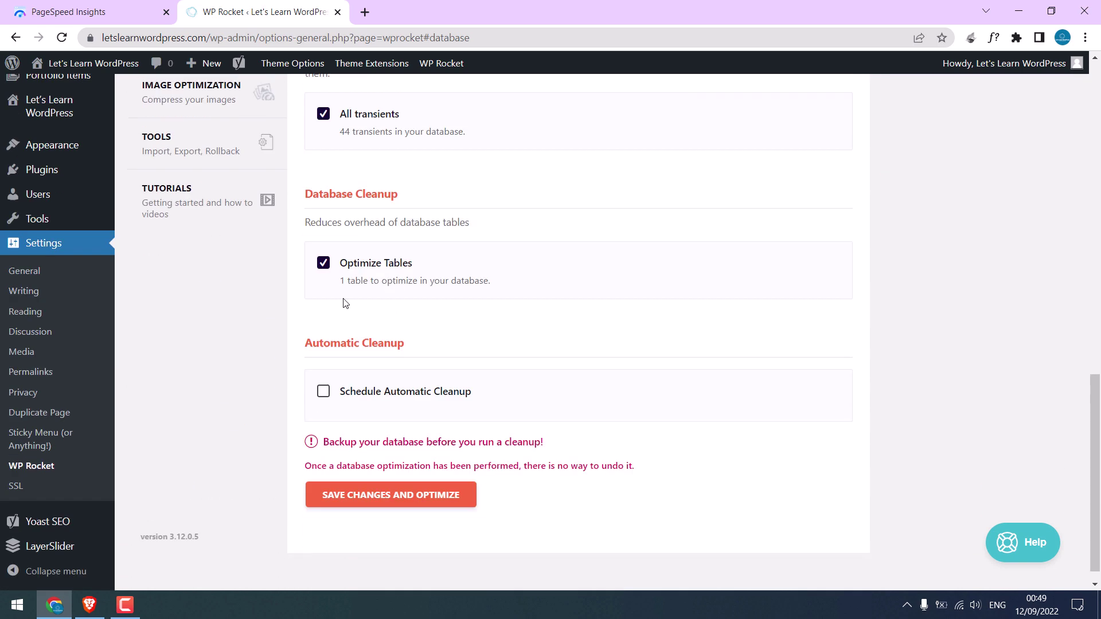
{"action": "scroll", "coordinate": [349, 365], "scroll_direction": "down", "scroll_amount": 1}
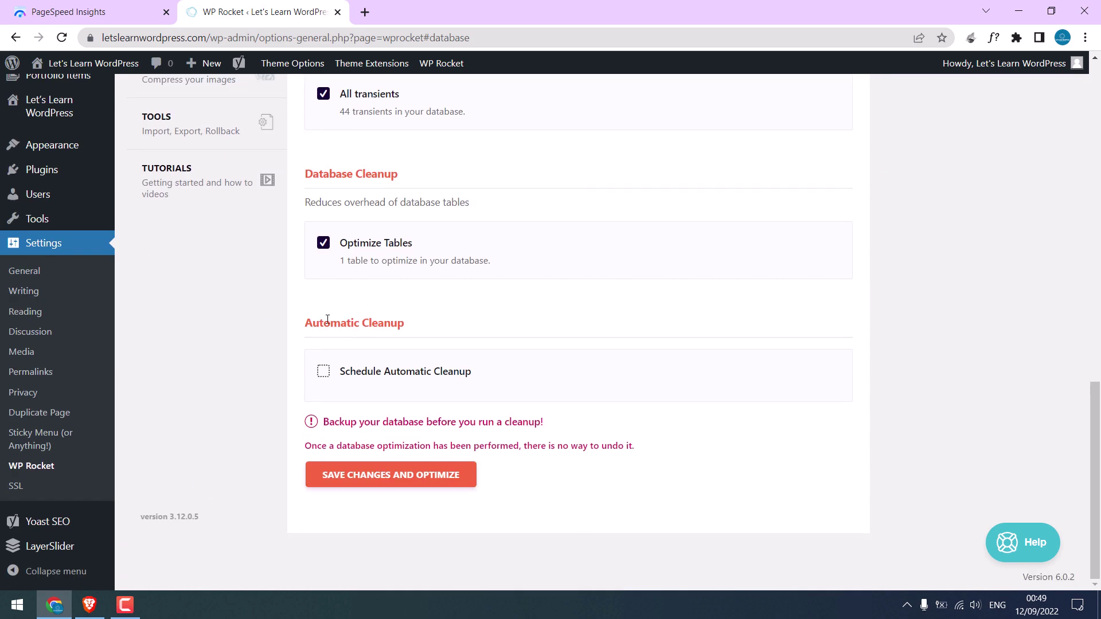
{"action": "left_click", "coordinate": [382, 478]}
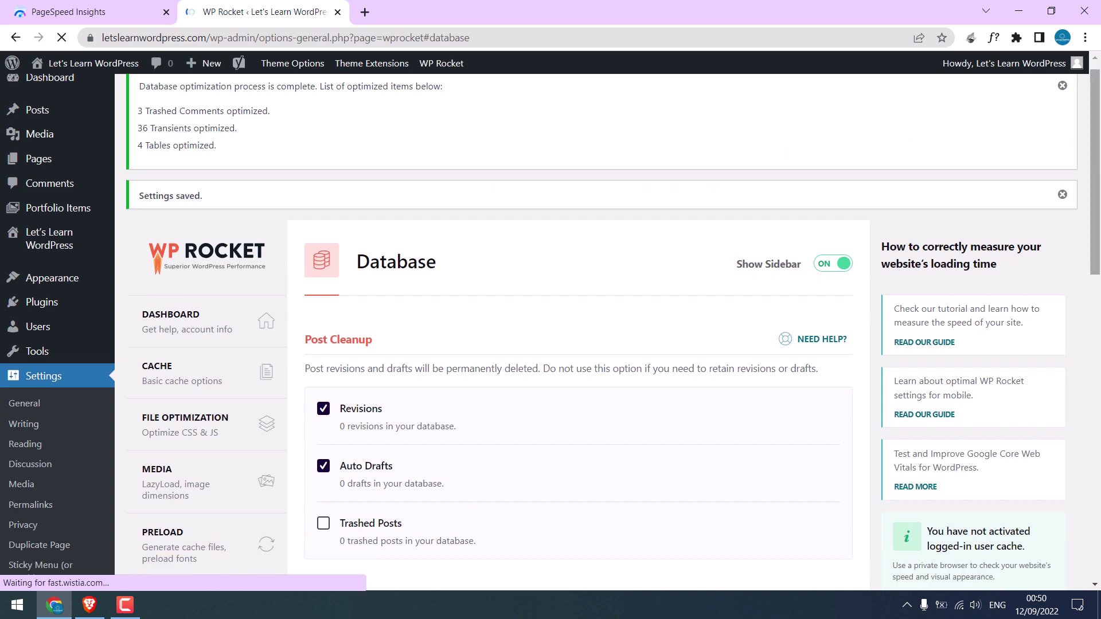
{"action": "scroll", "coordinate": [1090, 463], "scroll_direction": "down", "scroll_amount": 15}
{"action": "scroll", "coordinate": [1090, 464], "scroll_direction": "up", "scroll_amount": 6}
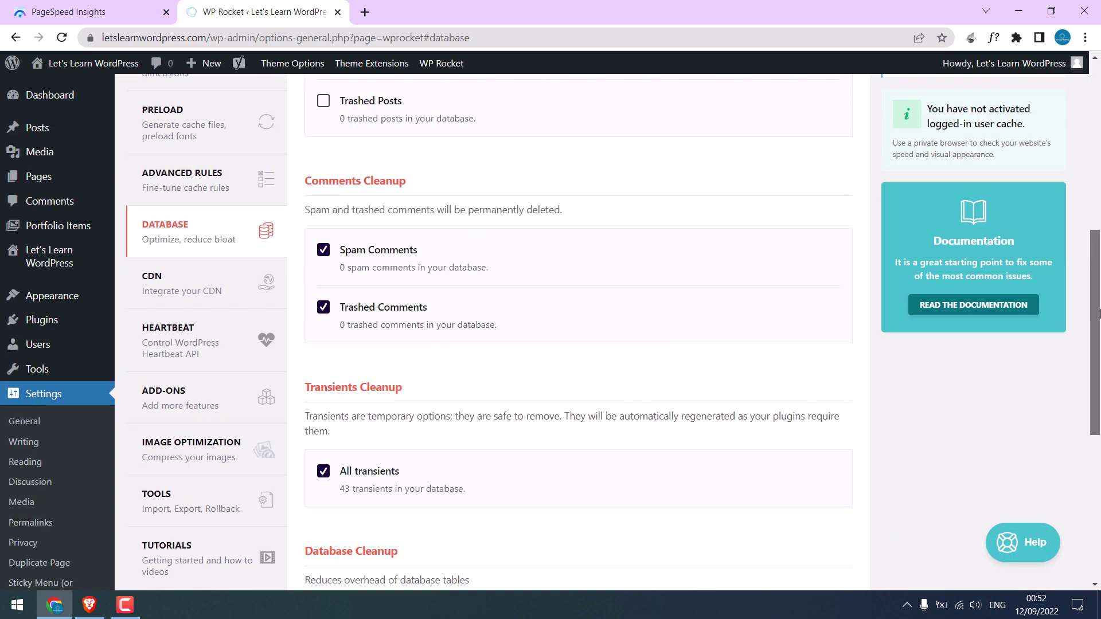
{"action": "scroll", "coordinate": [248, 423], "scroll_direction": "down", "scroll_amount": 2}
Step: Browse the WP Rocket Add-ons and Image Optimization pages
{"action": "left_click", "coordinate": [200, 302]}
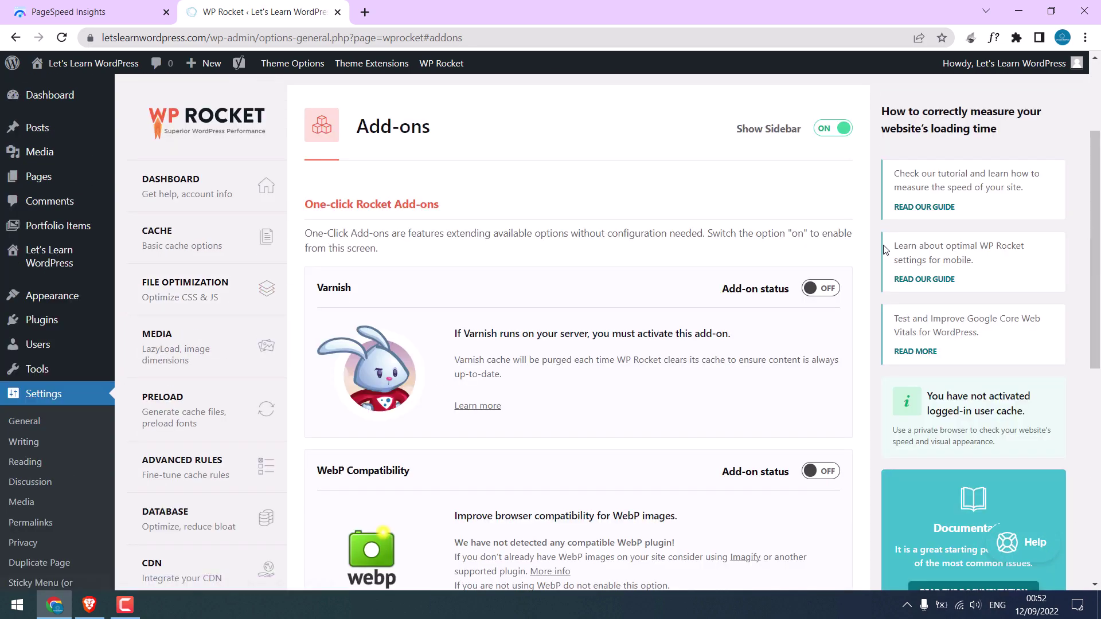
{"action": "scroll", "coordinate": [1076, 250], "scroll_direction": "down", "scroll_amount": 3}
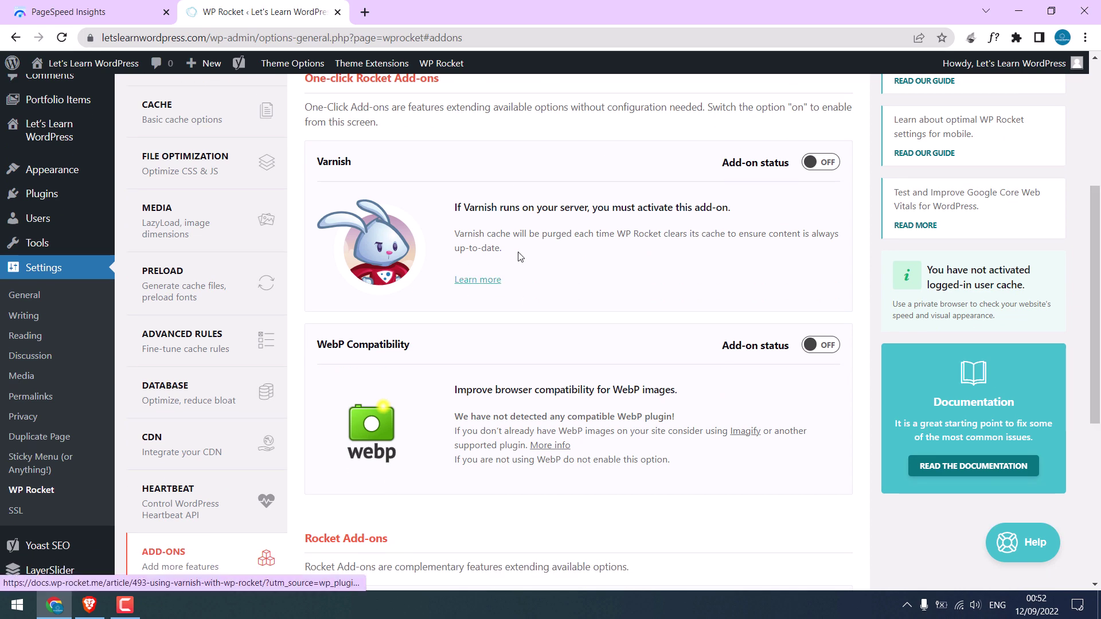
{"action": "scroll", "coordinate": [286, 384], "scroll_direction": "down", "scroll_amount": 5}
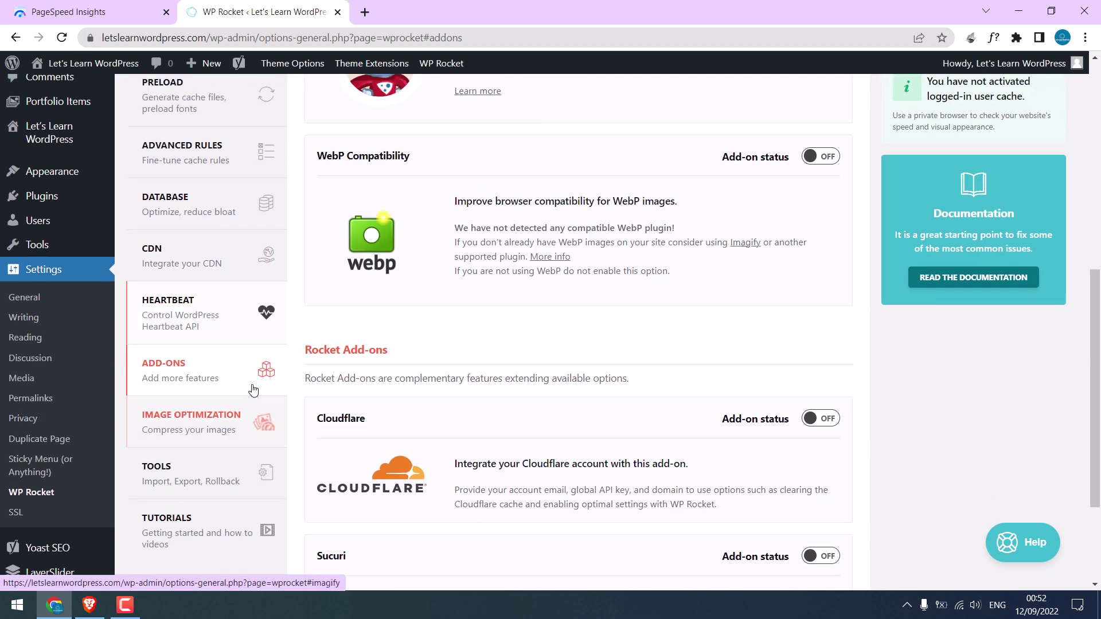
{"action": "scroll", "coordinate": [382, 391], "scroll_direction": "up", "scroll_amount": 3}
{"action": "scroll", "coordinate": [471, 354], "scroll_direction": "down", "scroll_amount": 4}
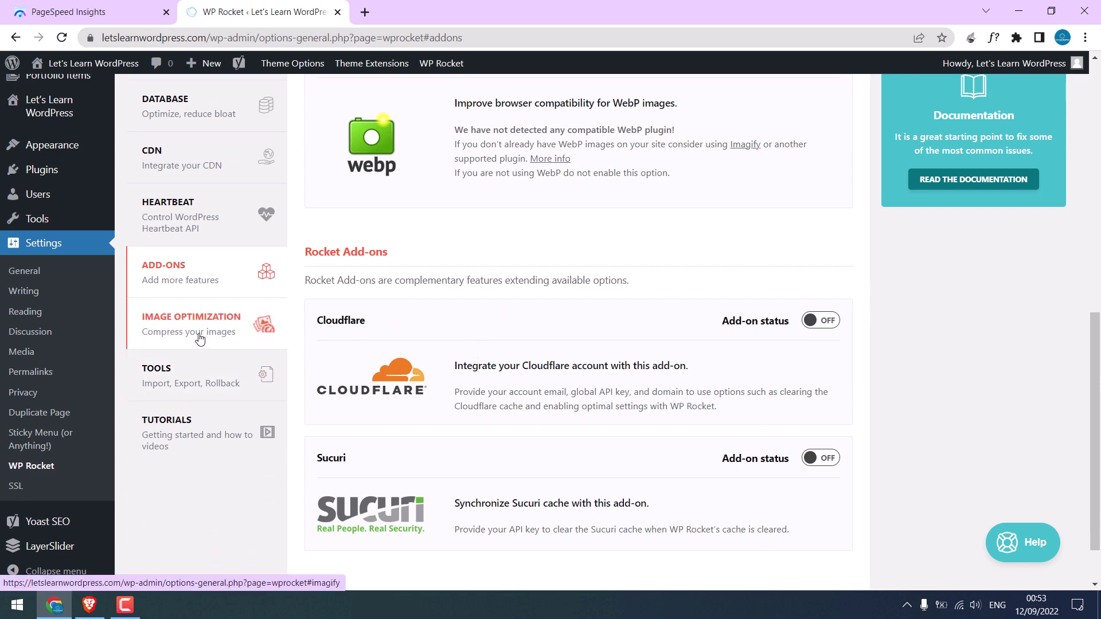
{"action": "left_click", "coordinate": [221, 326]}
{"action": "scroll", "coordinate": [430, 347], "scroll_direction": "down", "scroll_amount": 4}
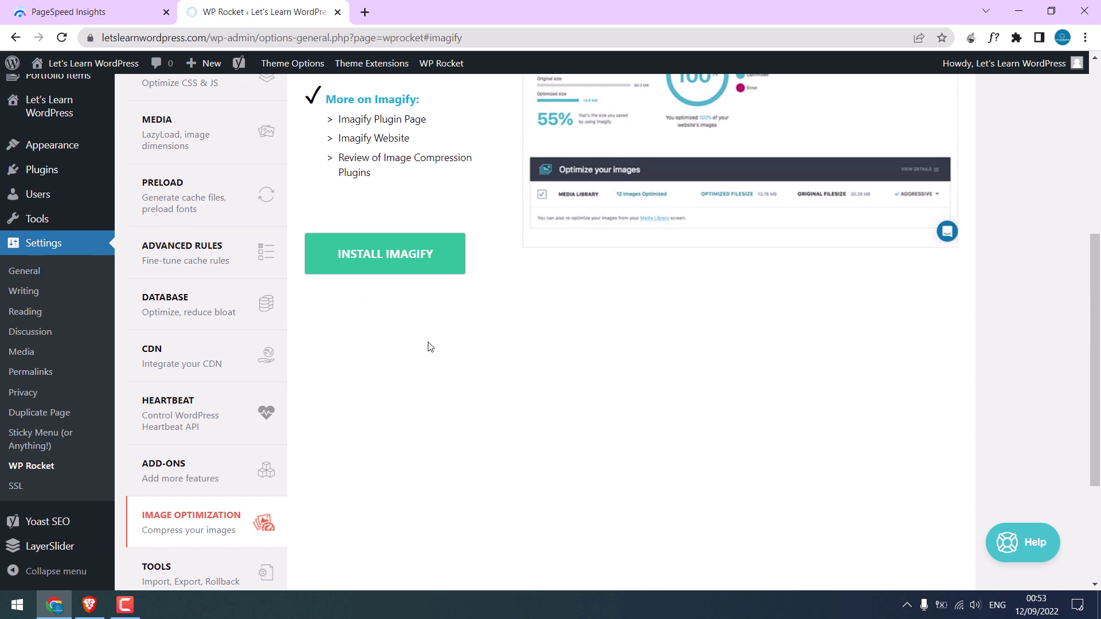
{"action": "scroll", "coordinate": [430, 347], "scroll_direction": "down", "scroll_amount": 1}
Step: On the Tools page, enable Google Fonts optimization for the site
{"action": "left_click", "coordinate": [216, 504]}
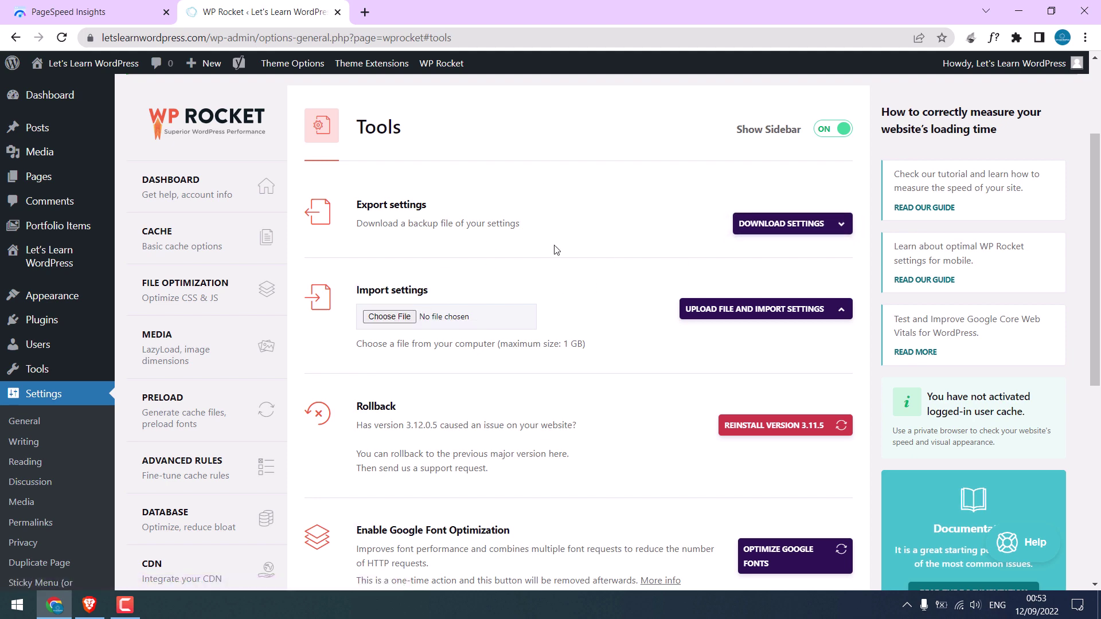
{"action": "scroll", "coordinate": [574, 262], "scroll_direction": "down", "scroll_amount": 3}
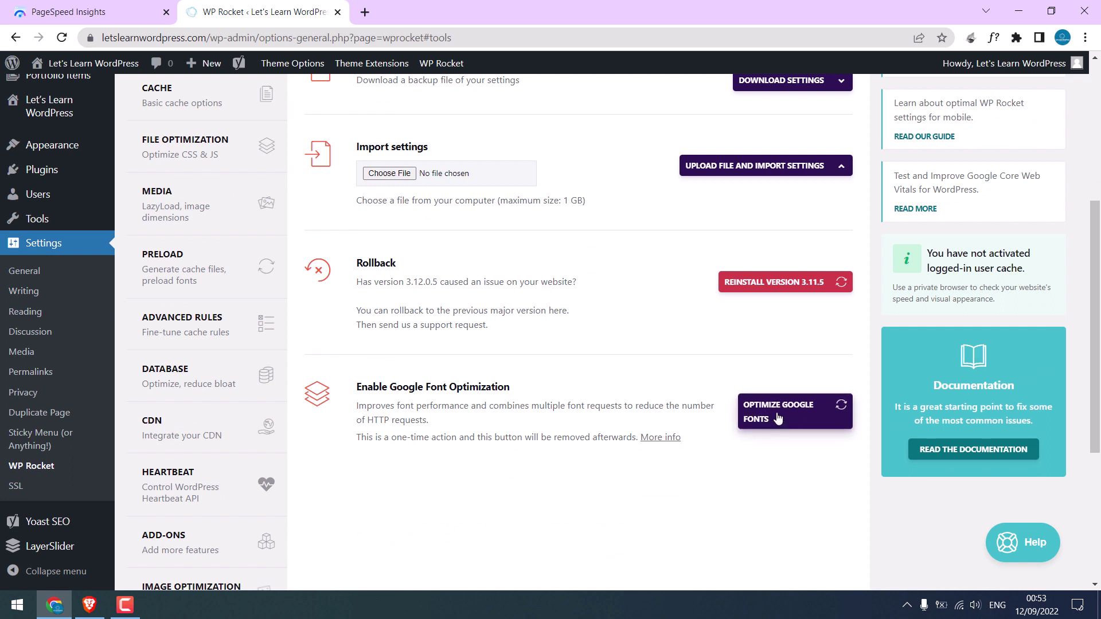
{"action": "left_click", "coordinate": [778, 418]}
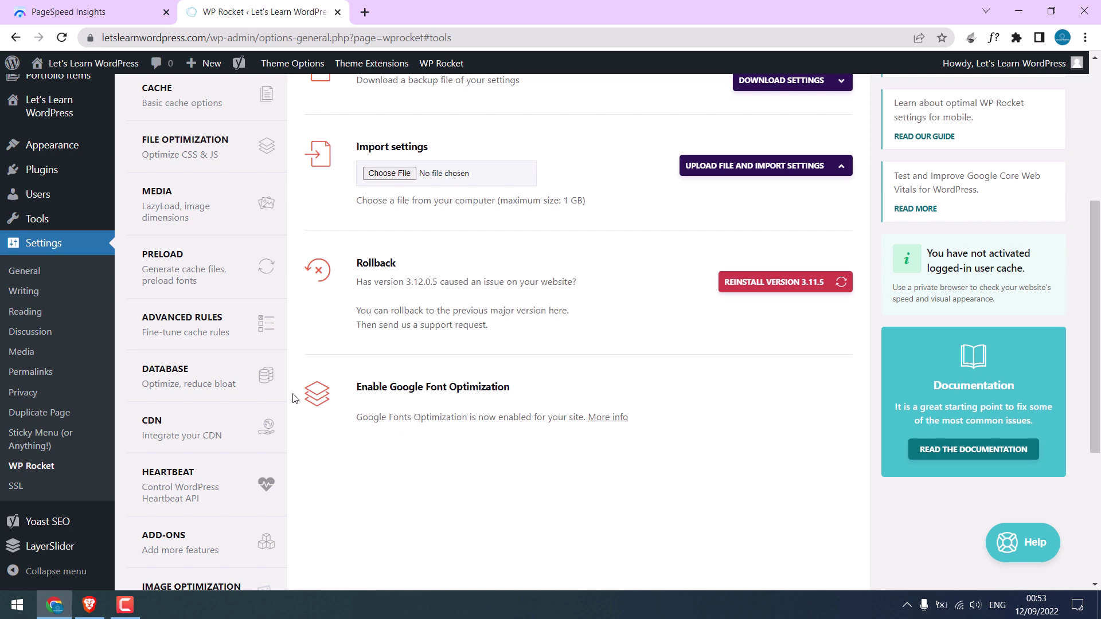
{"action": "scroll", "coordinate": [349, 313], "scroll_direction": "down", "scroll_amount": 5}
{"action": "scroll", "coordinate": [407, 429], "scroll_direction": "up", "scroll_amount": 6}
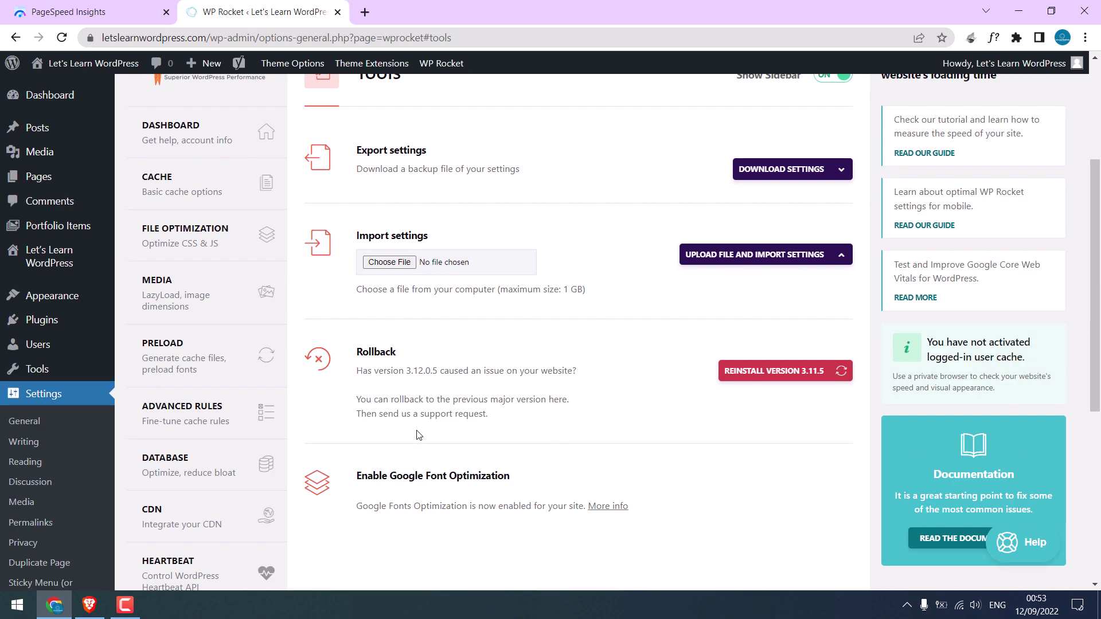
Step: In File Optimization, select the empty Delay JavaScript exclusions box, then open a new browser tab
{"action": "left_click", "coordinate": [187, 238]}
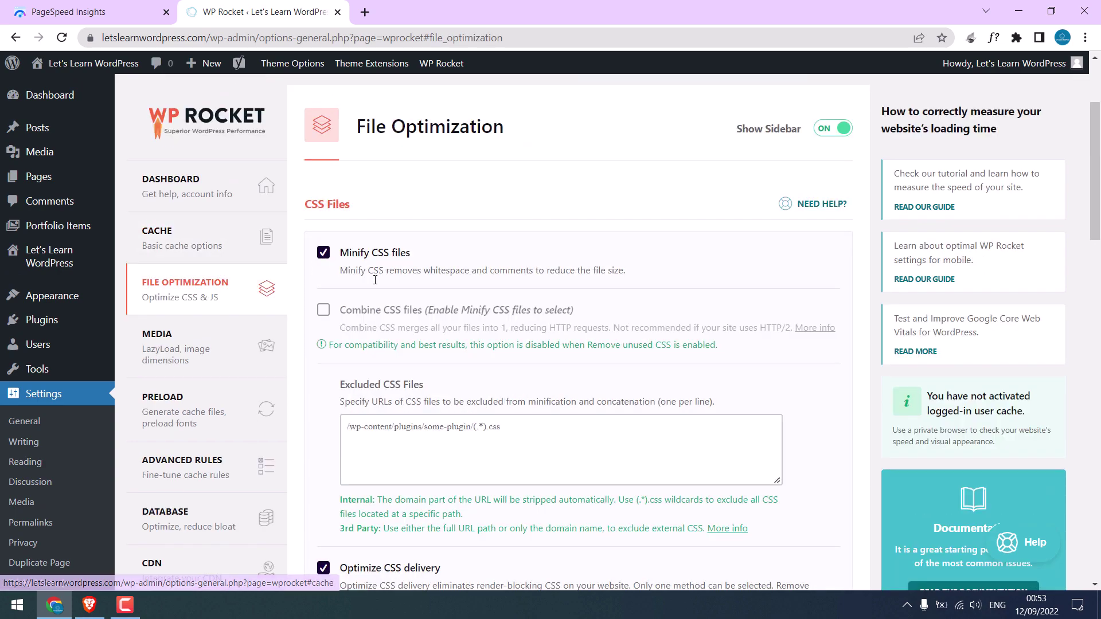
{"action": "mouse_move", "coordinate": [1095, 159]}
{"action": "left_mouse_down"}
{"action": "mouse_move", "coordinate": [1098, 487]}
{"action": "mouse_move", "coordinate": [1099, 129]}
{"action": "mouse_move", "coordinate": [1099, 162]}
{"action": "left_mouse_up"}
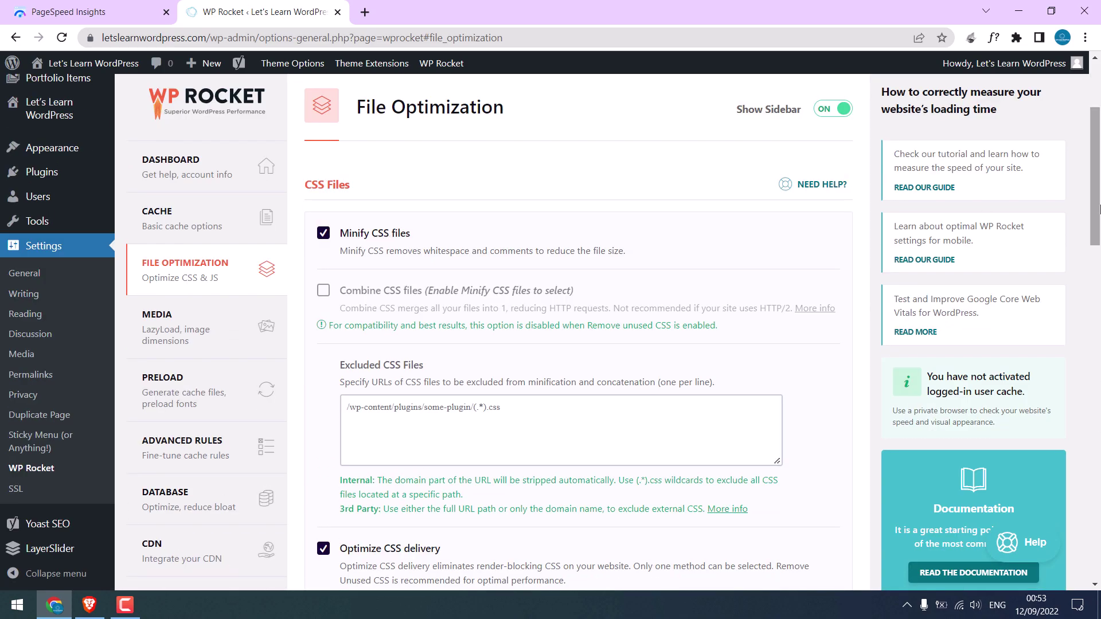
{"action": "scroll", "coordinate": [390, 258], "scroll_direction": "down", "scroll_amount": 4}
{"action": "left_click_drag", "start_coordinate": [1099, 270], "coordinate": [1099, 450]}
{"action": "scroll", "coordinate": [554, 433], "scroll_direction": "down", "scroll_amount": 4}
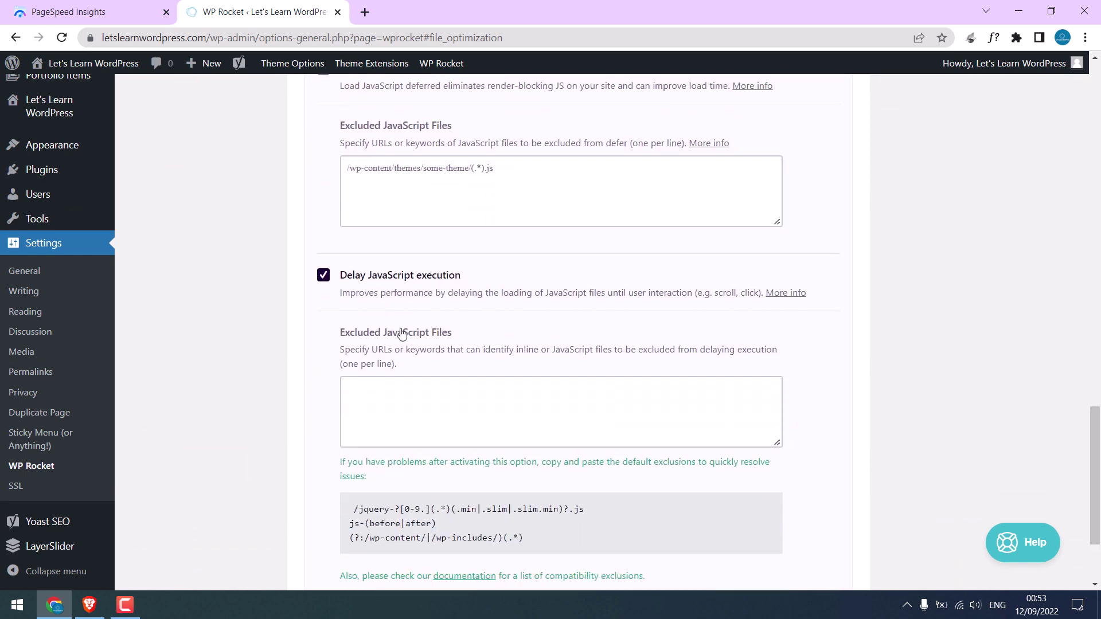
{"action": "left_click", "coordinate": [389, 406]}
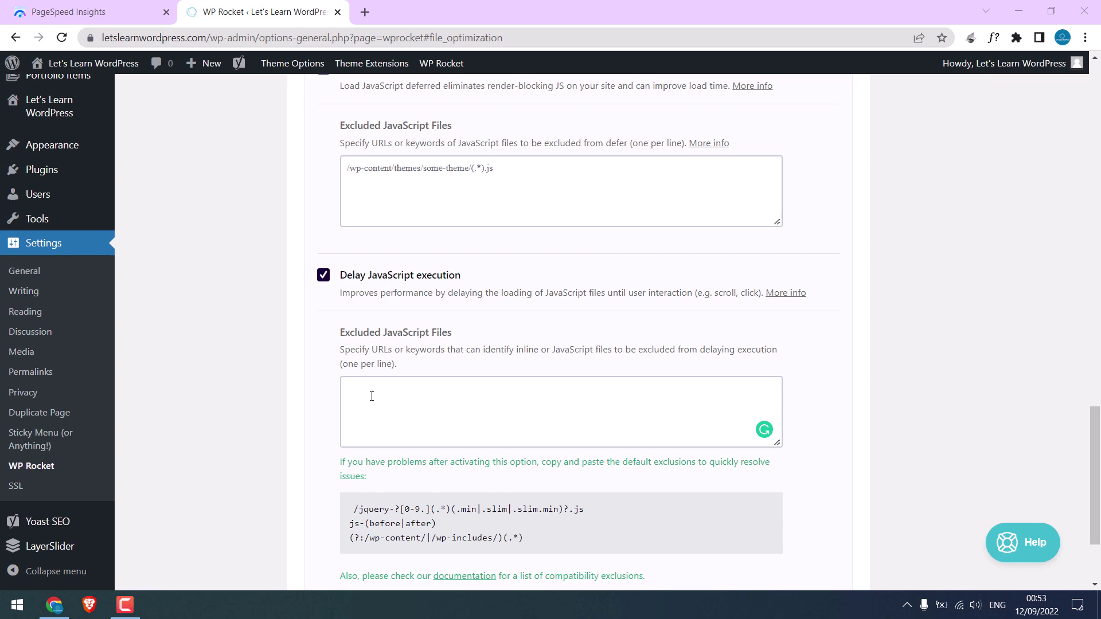
{"action": "left_click", "coordinate": [364, 12]}
Step: Load the Delay JavaScript compatibility exclusions article and find the Enfold Theme section
{"action": "type", "text": "https://docs.wp-rocket.me/article/1560-delay-javascript-execution-compatibility-exclusions"}
{"action": "key", "text": "Return"}
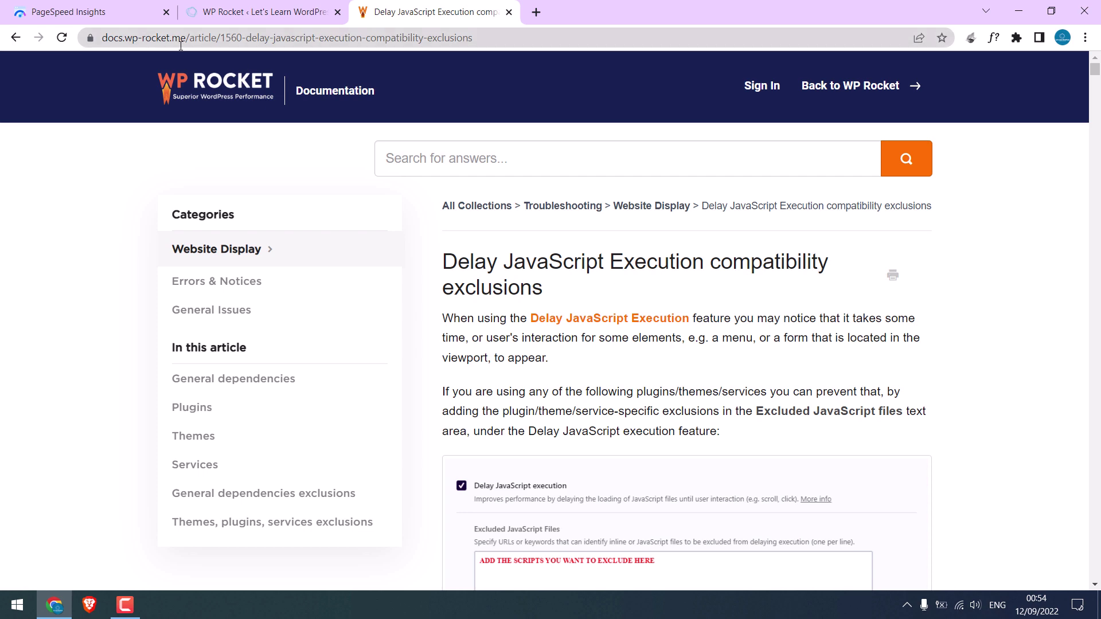
{"action": "left_click_drag", "start_coordinate": [1095, 69], "coordinate": [1096, 79]}
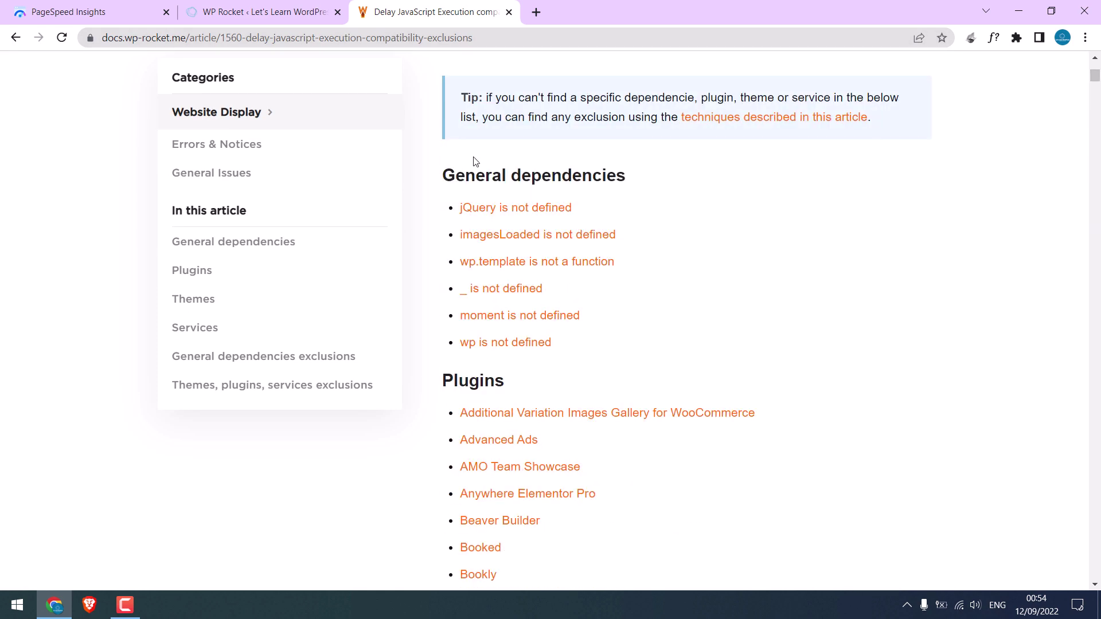
{"action": "scroll", "coordinate": [568, 288], "scroll_direction": "down", "scroll_amount": 15}
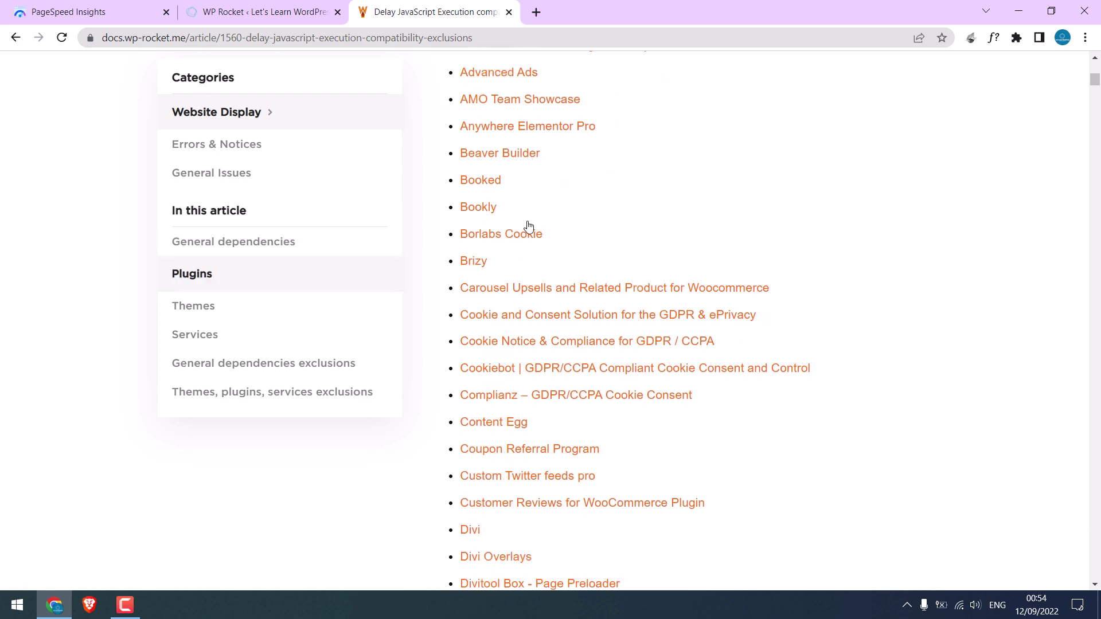
{"action": "left_click_drag", "start_coordinate": [1098, 86], "coordinate": [1098, 104]}
{"action": "key", "text": "ctrl+f"}
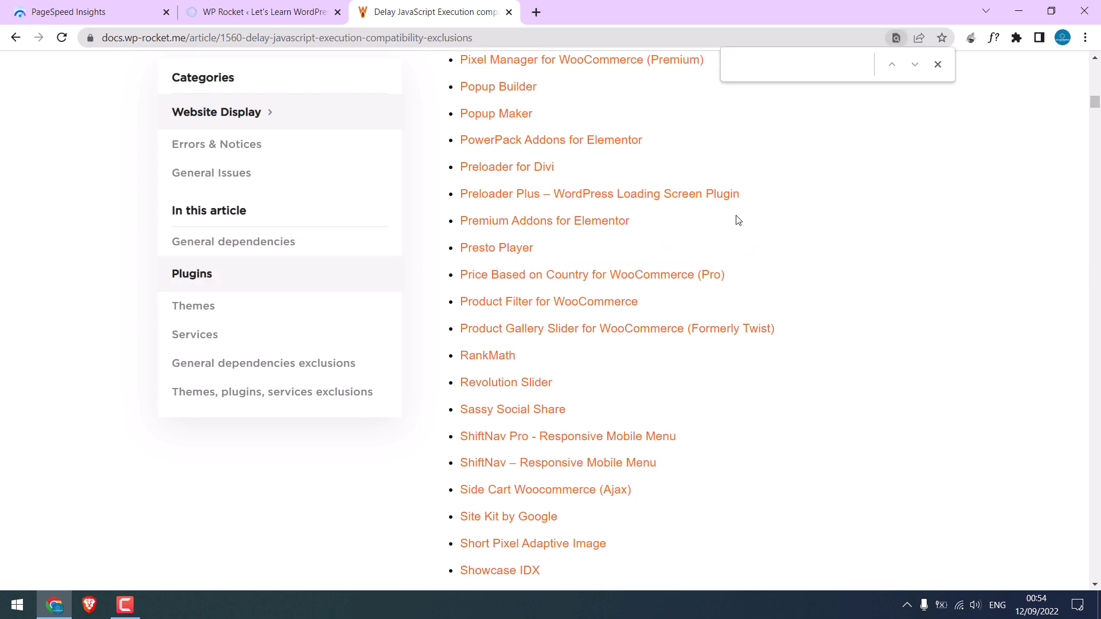
{"action": "type", "text": "Enfold"}
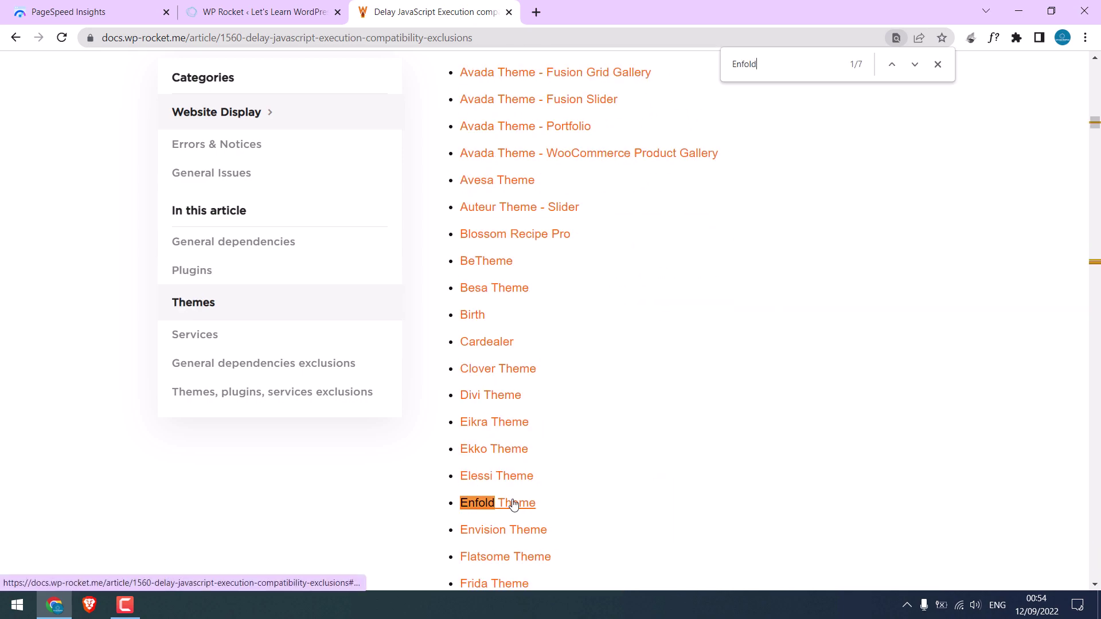
{"action": "left_click", "coordinate": [514, 504]}
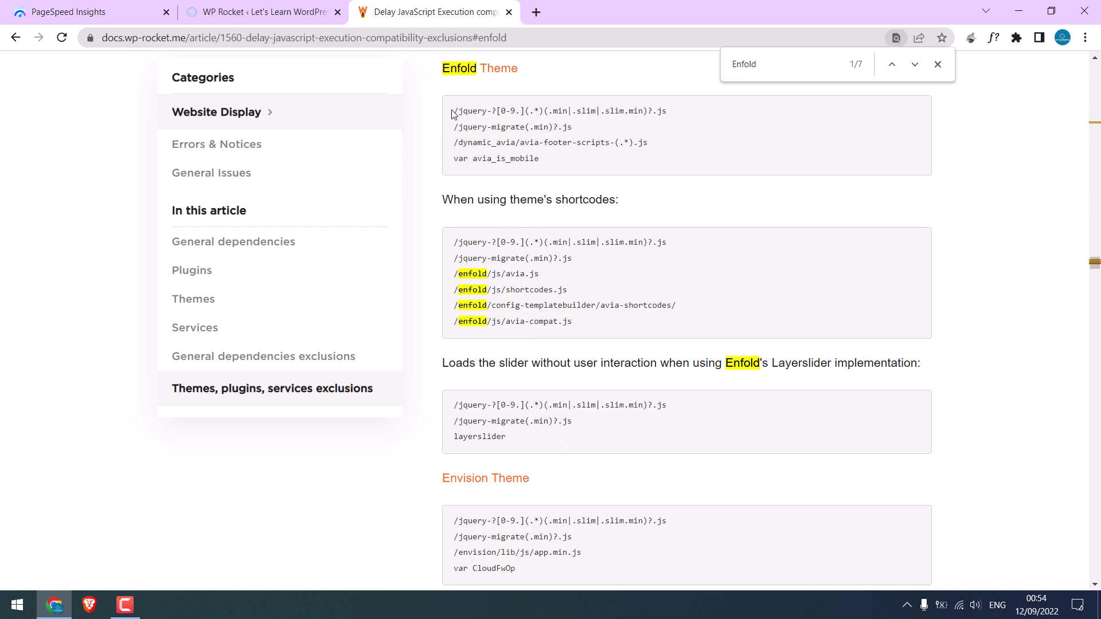
Step: Copy the four Enfold exclusion lines into the Delay JavaScript exclusions box, then delete them again
{"action": "left_click_drag", "start_coordinate": [452, 113], "coordinate": [552, 163]}
{"action": "right_click", "coordinate": [536, 139]}
{"action": "left_click", "coordinate": [557, 152]}
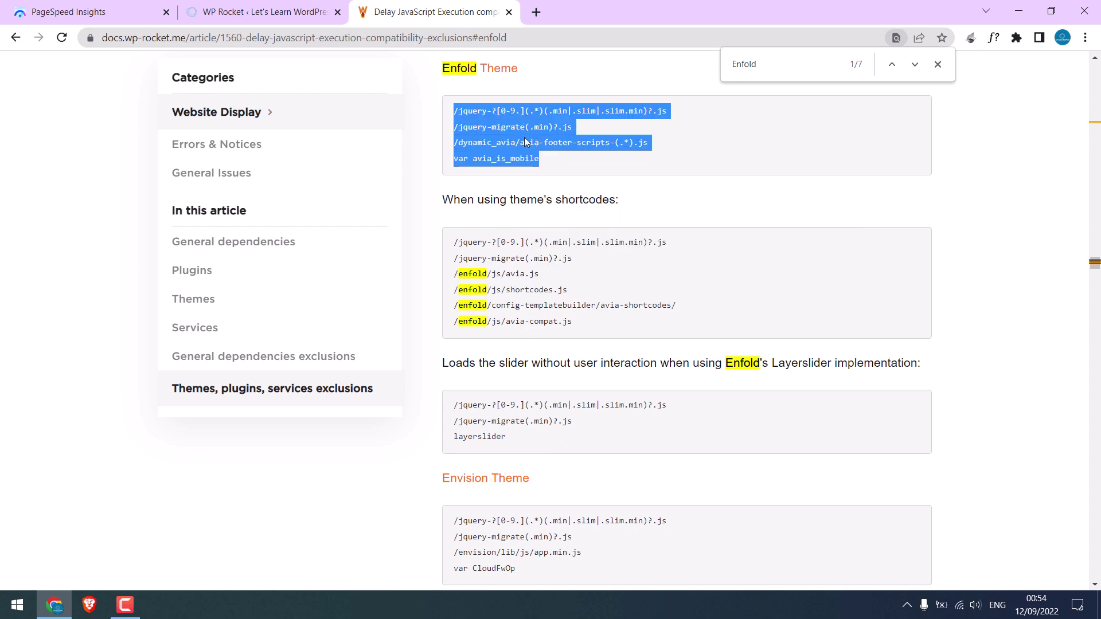
{"action": "key", "text": "ctrl+shift+Tab"}
{"action": "left_click", "coordinate": [421, 404]}
{"action": "key", "text": "ctrl+v"}
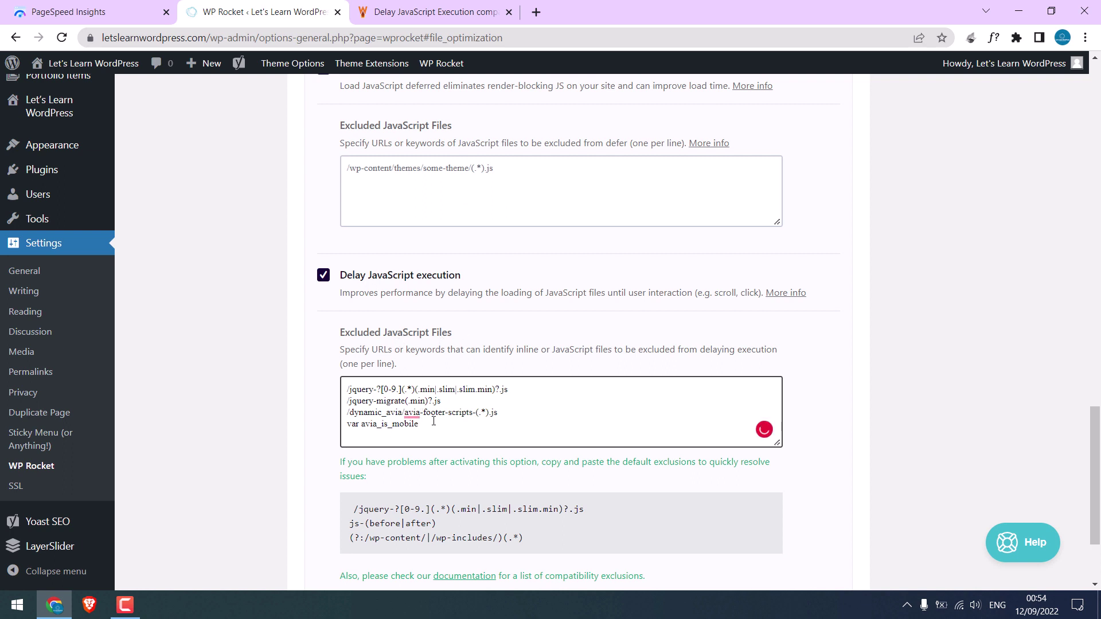
{"action": "left_click_drag", "start_coordinate": [433, 421], "coordinate": [508, 429]}
{"action": "key", "text": "BackSpace"}
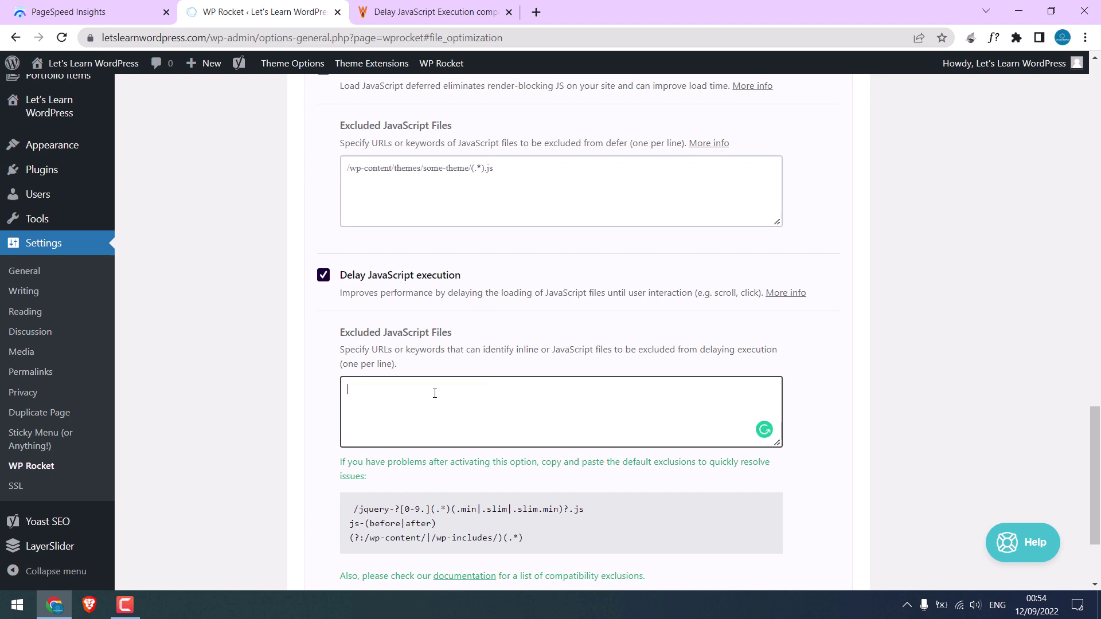
{"action": "left_click", "coordinate": [404, 13]}
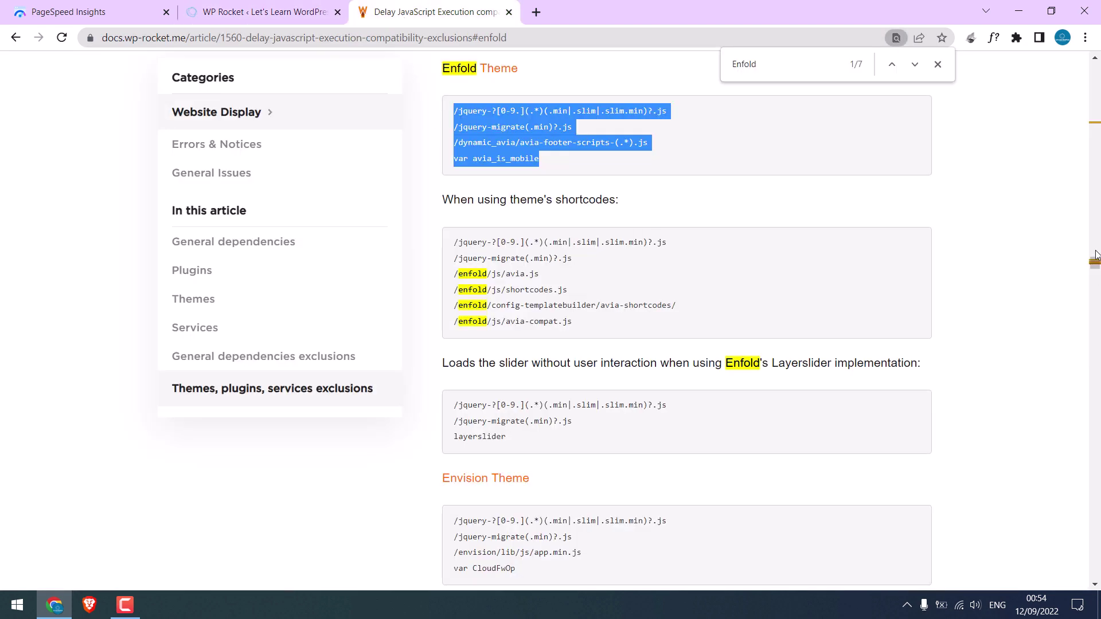
Step: Review the three Layerslider exclusion lines listed for Enfold in the article
{"action": "left_click_drag", "start_coordinate": [451, 405], "coordinate": [526, 441]}
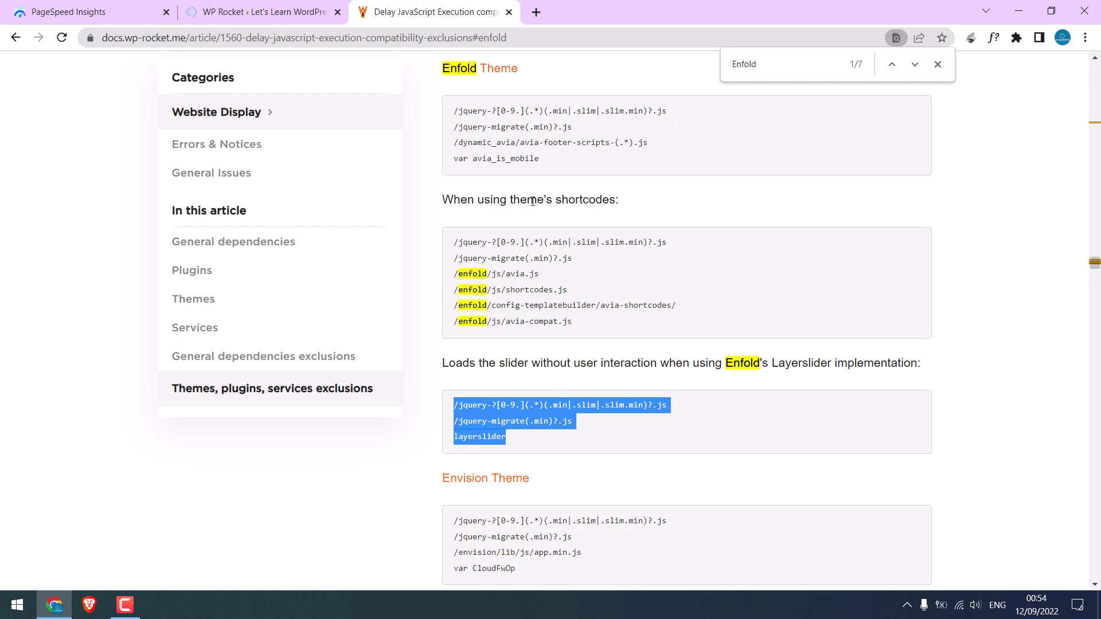
{"action": "left_click_drag", "start_coordinate": [533, 201], "coordinate": [620, 201]}
{"action": "scroll", "coordinate": [574, 287], "scroll_direction": "down", "scroll_amount": 3}
{"action": "left_click", "coordinate": [1094, 278]}
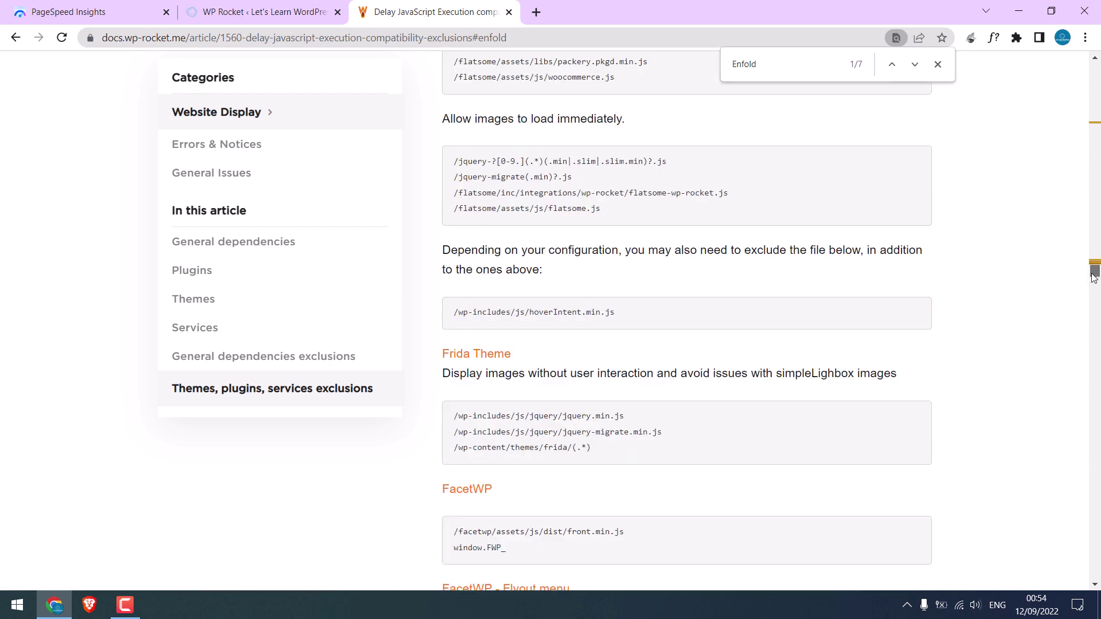
{"action": "scroll", "coordinate": [540, 290], "scroll_direction": "down", "scroll_amount": 3}
Step: Search the article for 'avada', review its exclusions, and return to the page top
{"action": "key", "text": "ctrl+f"}
{"action": "type", "text": "avada"}
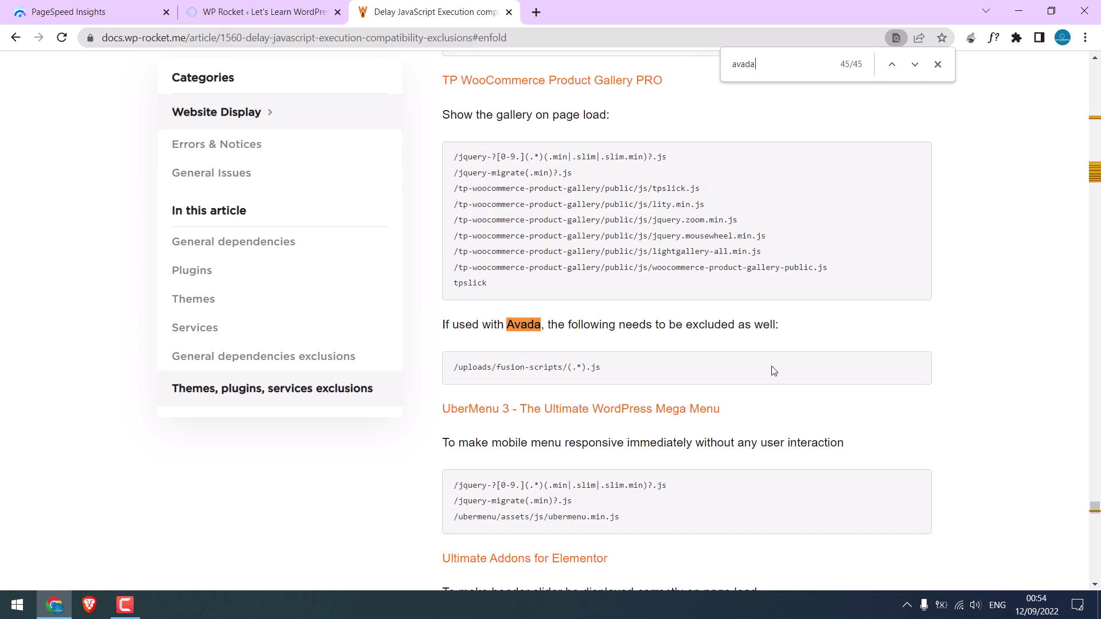
{"action": "left_click_drag", "start_coordinate": [487, 189], "coordinate": [567, 189]}
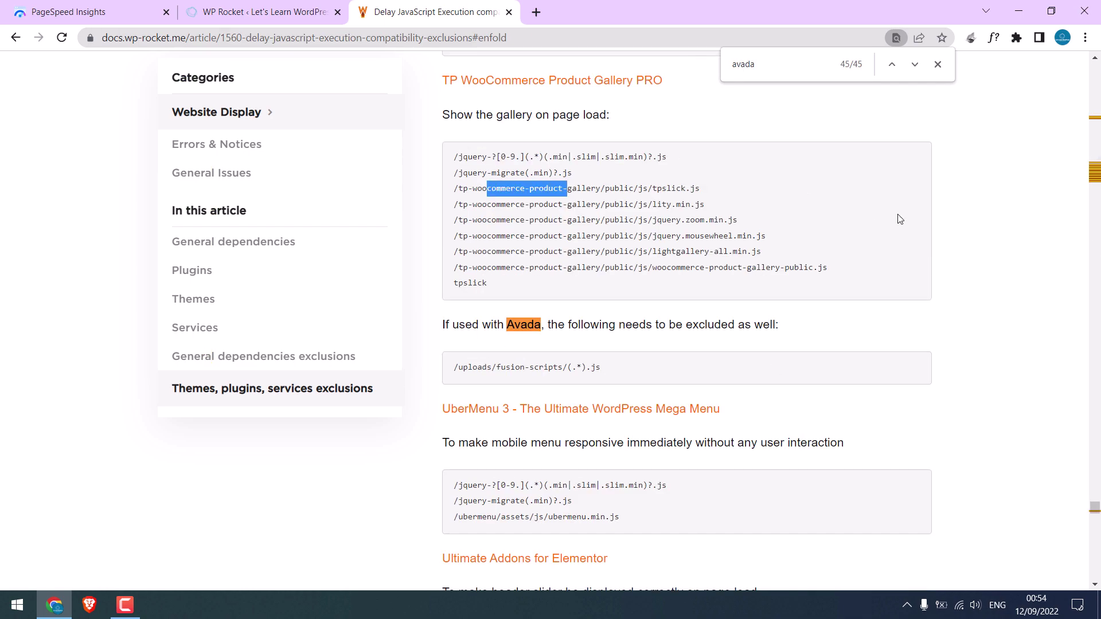
{"action": "left_click_drag", "start_coordinate": [1094, 507], "coordinate": [1096, 61]}
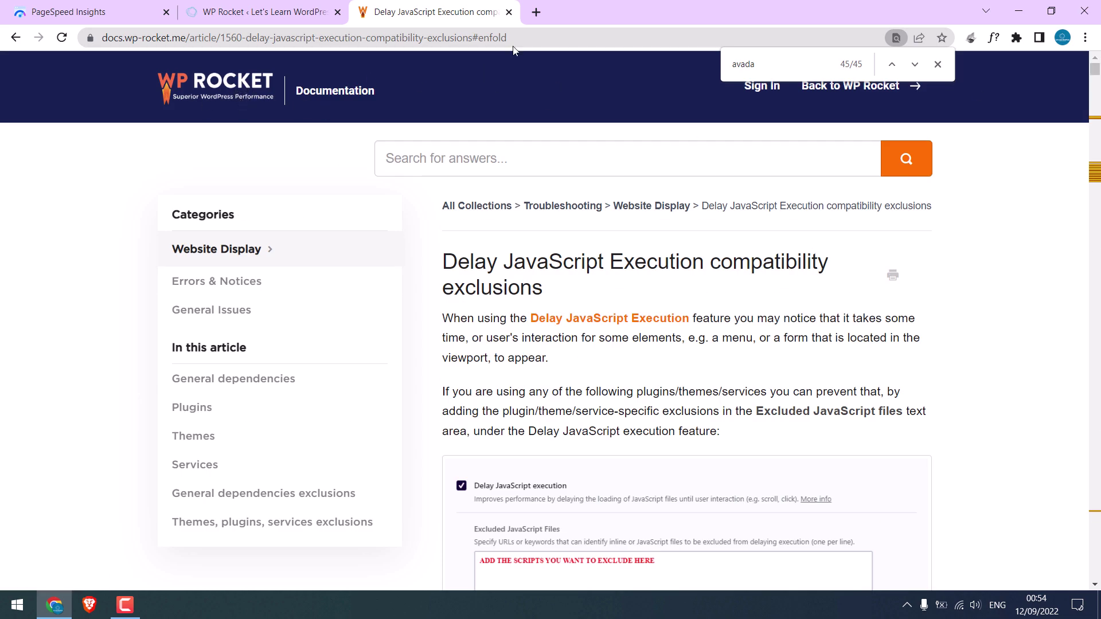
{"action": "left_click", "coordinate": [275, 44]}
Step: Close the documentation tab and save File Optimization with the Delay JavaScript exclusions empty
{"action": "left_click", "coordinate": [509, 12]}
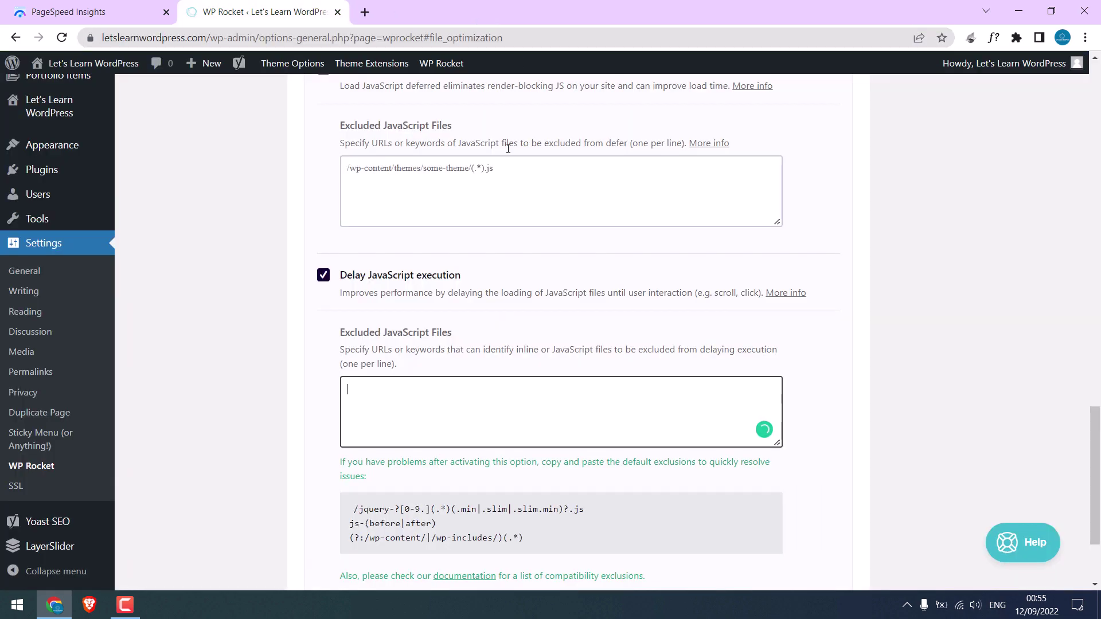
{"action": "scroll", "coordinate": [394, 521], "scroll_direction": "down", "scroll_amount": 3}
{"action": "left_click", "coordinate": [381, 505]}
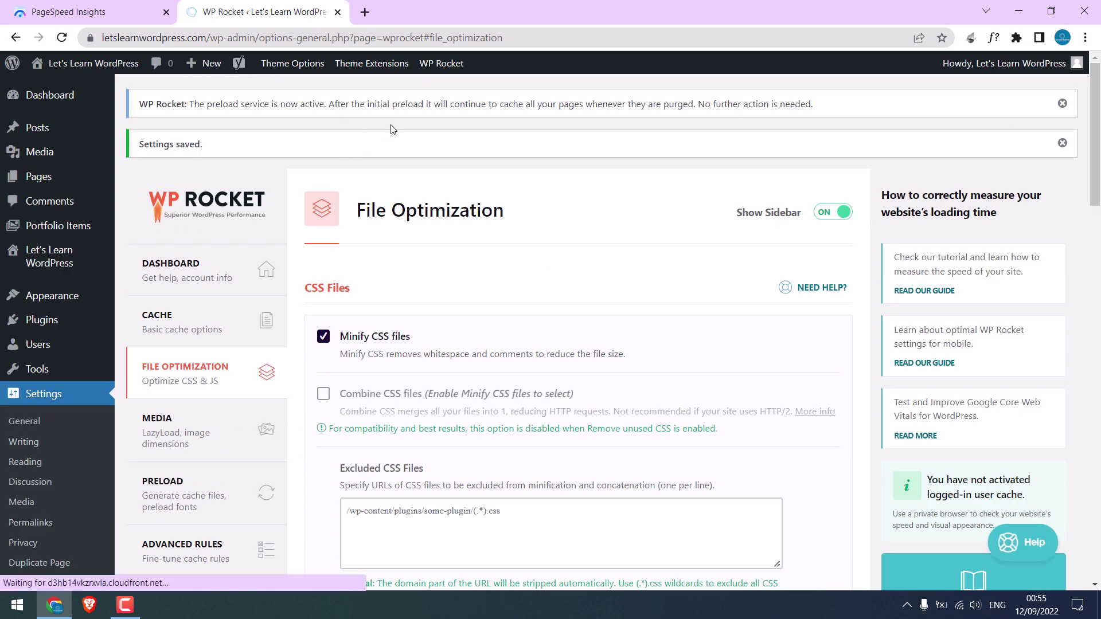
Step: Open the live site in a new tab and view the 'Free SSL certificate for website' post
{"action": "mouse_move", "coordinate": [91, 66]}
{"action": "right_click", "coordinate": [73, 95]}
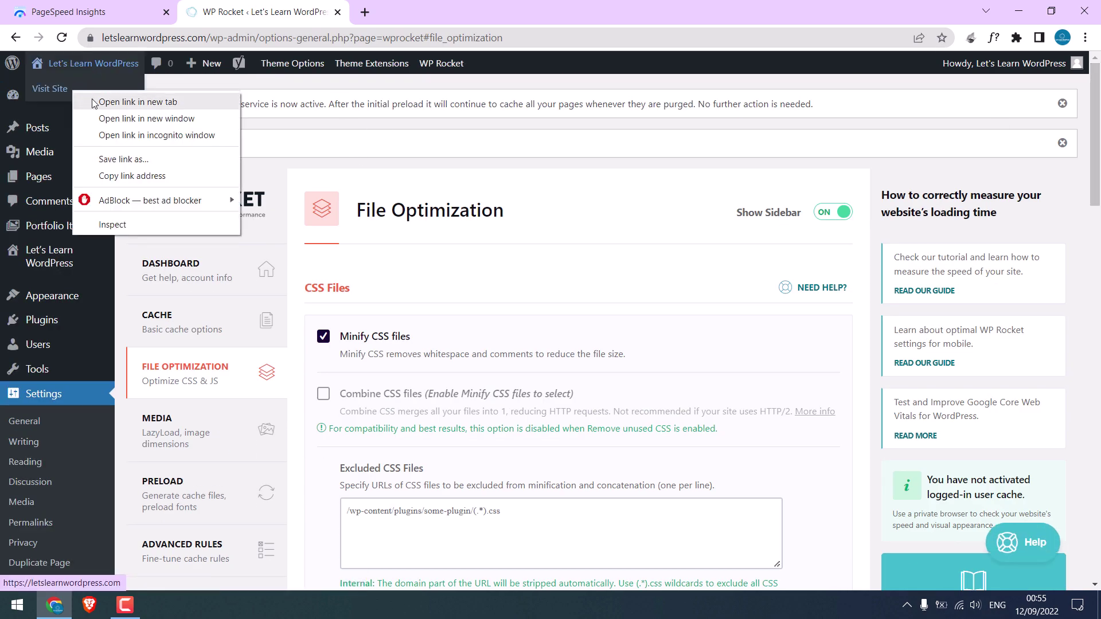
{"action": "left_click", "coordinate": [109, 102]}
{"action": "left_click", "coordinate": [431, 12]}
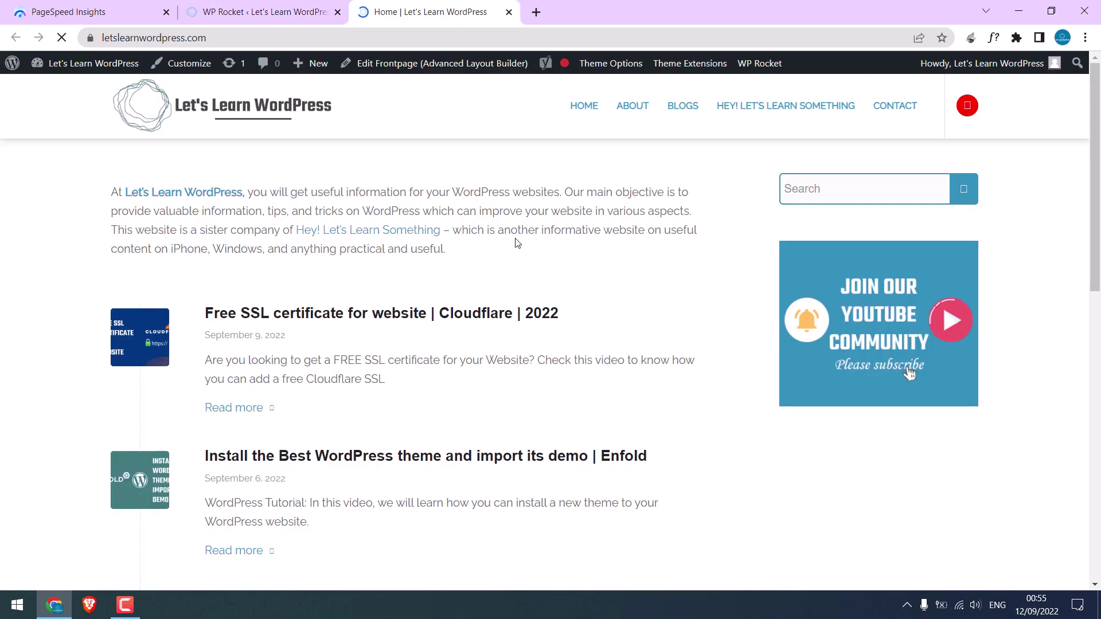
{"action": "left_click_drag", "start_coordinate": [1097, 216], "coordinate": [1100, 264]}
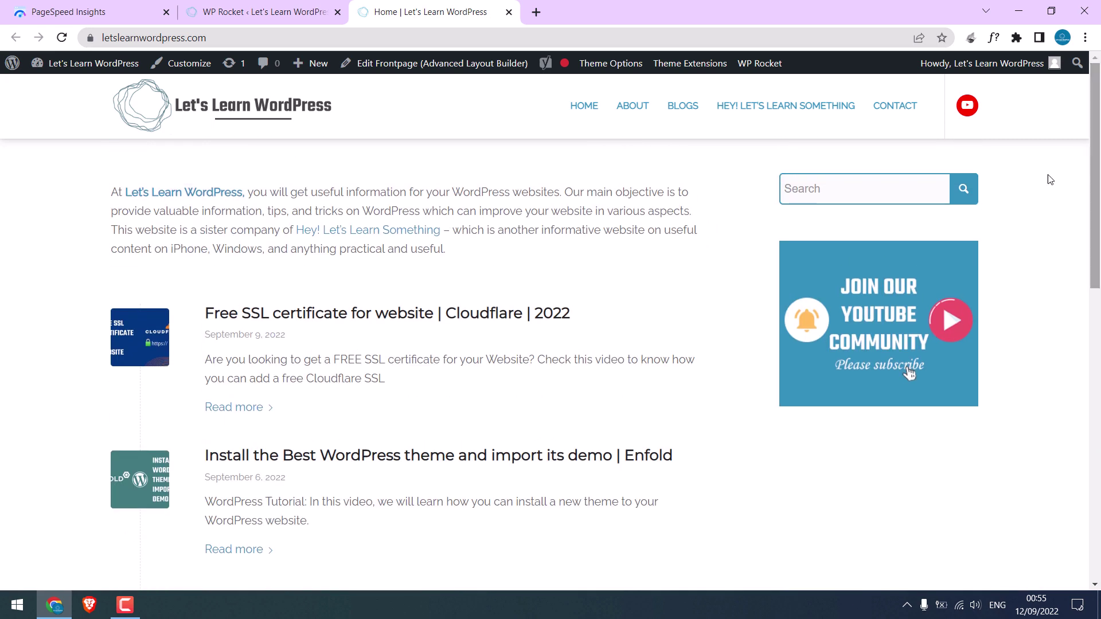
{"action": "left_click", "coordinate": [419, 321]}
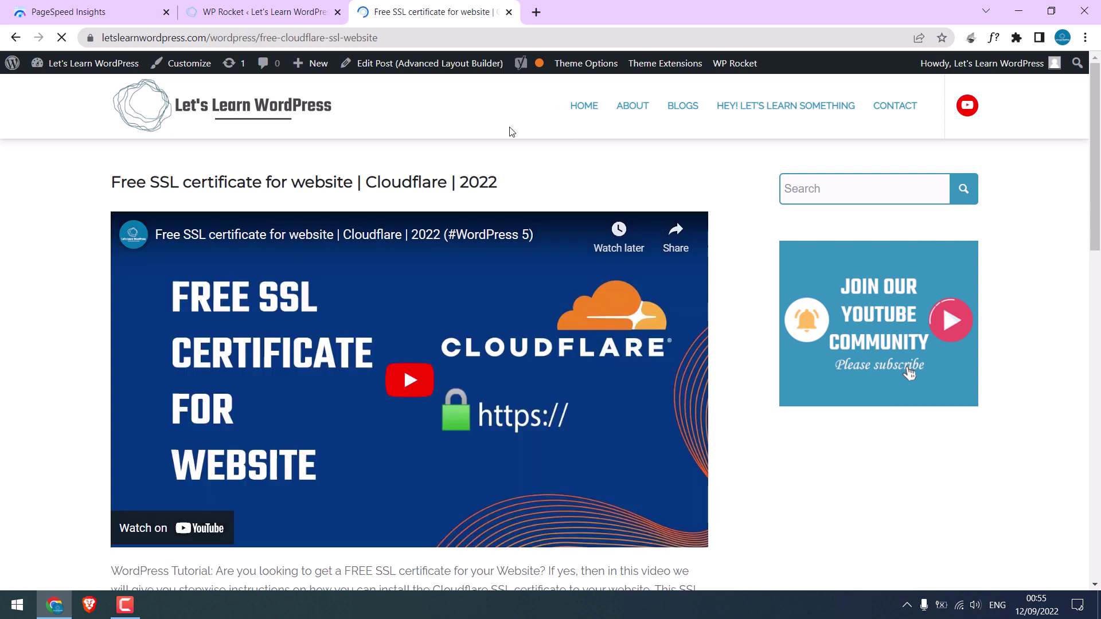
{"action": "left_click_drag", "start_coordinate": [1099, 129], "coordinate": [396, 259]}
{"action": "left_click_drag", "start_coordinate": [206, 38], "coordinate": [97, 38]}
{"action": "key", "text": "ctrl+c"}
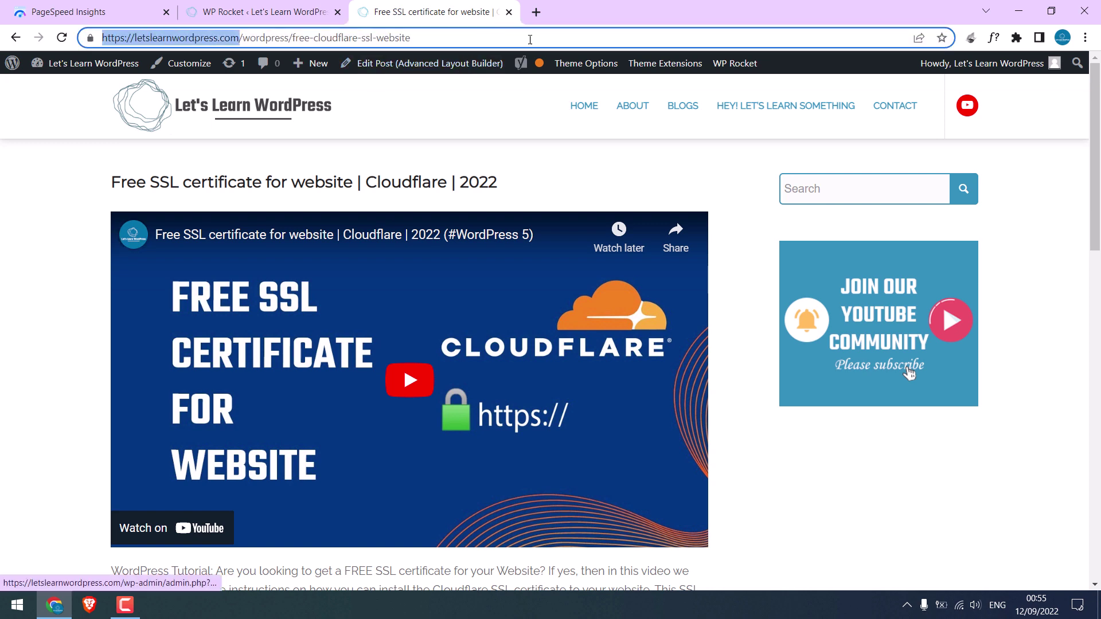
Step: Run a new PageSpeed Insights analysis of letslearnwordpress.com in a new tab
{"action": "left_click", "coordinate": [536, 12]}
{"action": "type", "text": "go"}
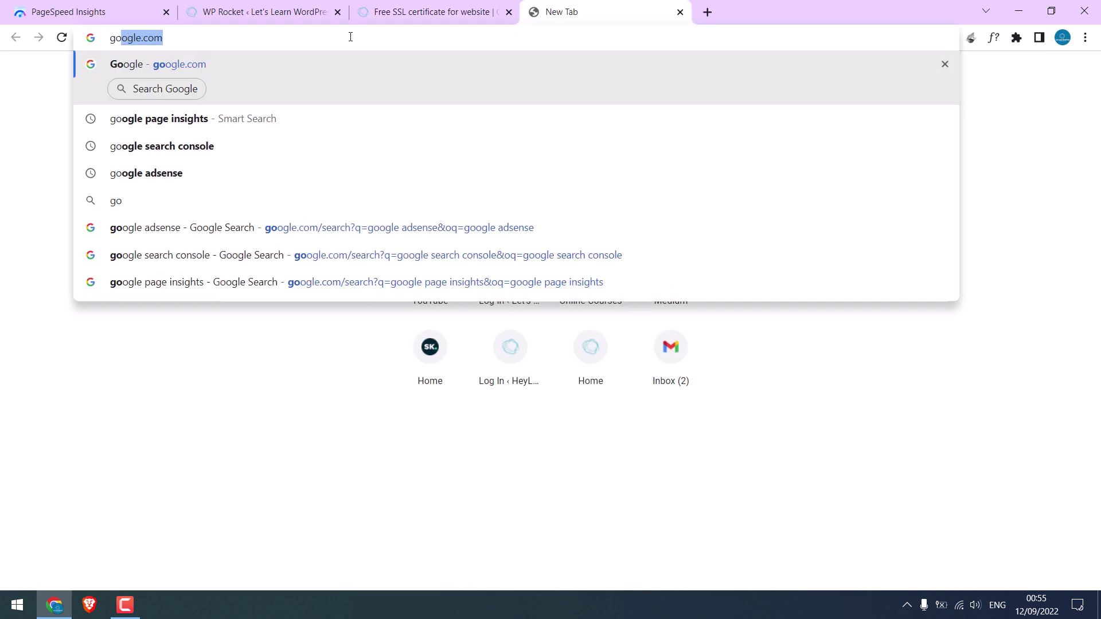
{"action": "type", "text": "ogle page insights"}
{"action": "key", "text": "Return"}
{"action": "left_click", "coordinate": [247, 209]}
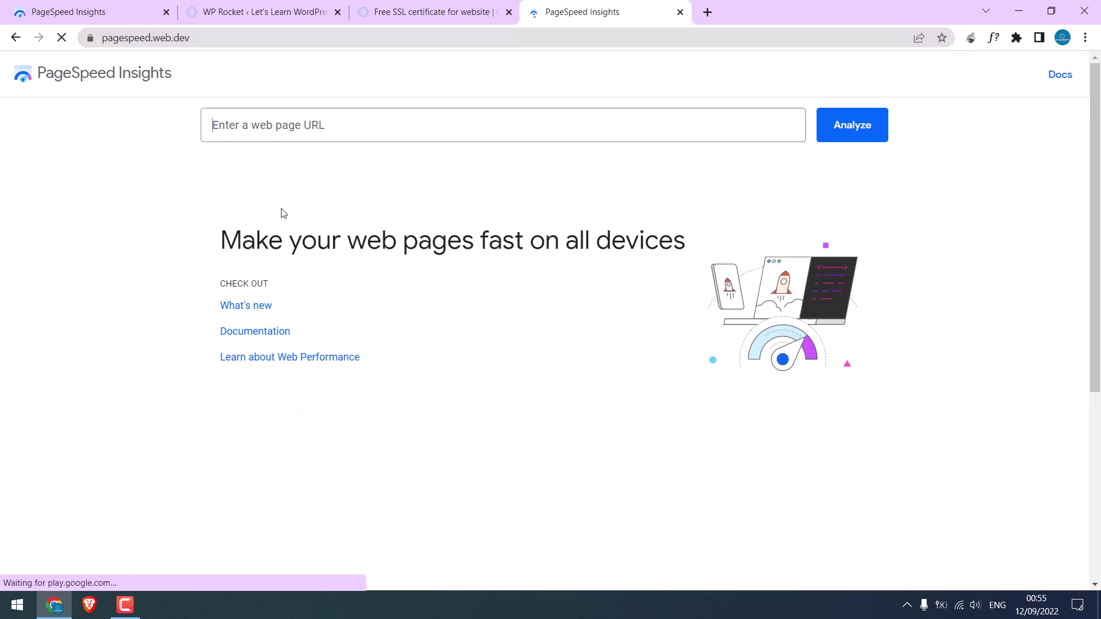
{"action": "key", "text": "ctrl+v"}
{"action": "left_click", "coordinate": [854, 127]}
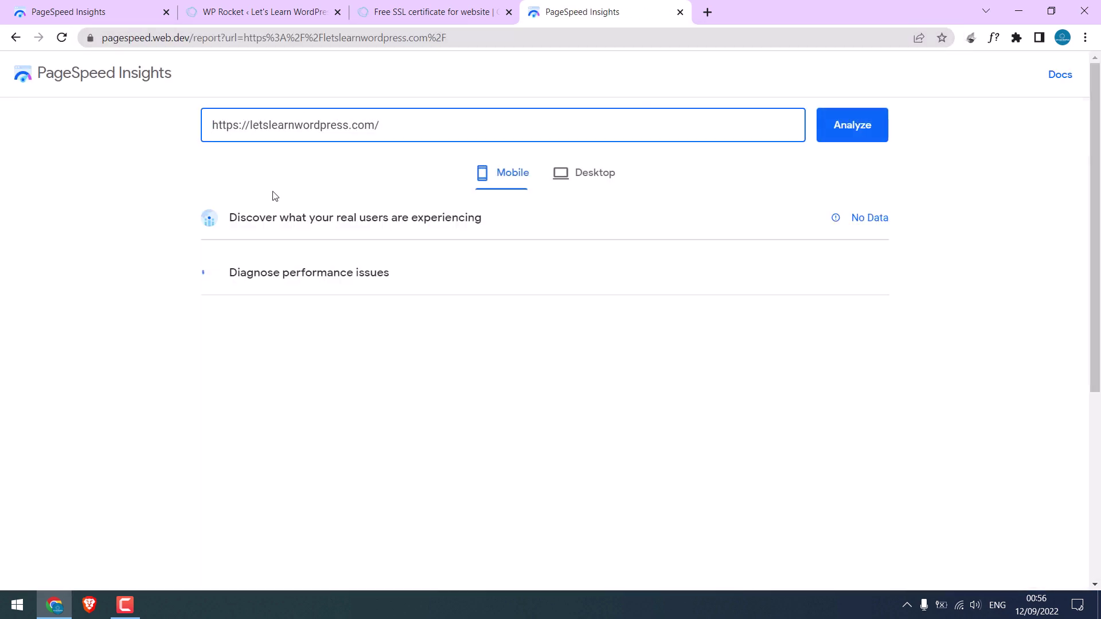
Step: Compare the fresh score with the earlier report's mobile score of 22
{"action": "left_click", "coordinate": [65, 14]}
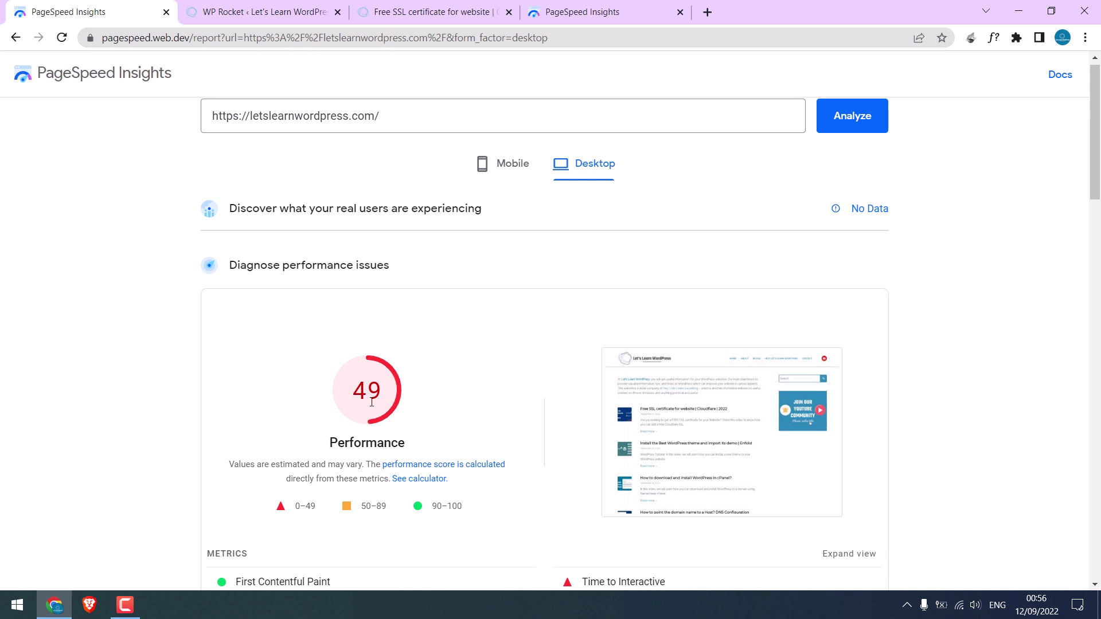
{"action": "left_click", "coordinate": [495, 170]}
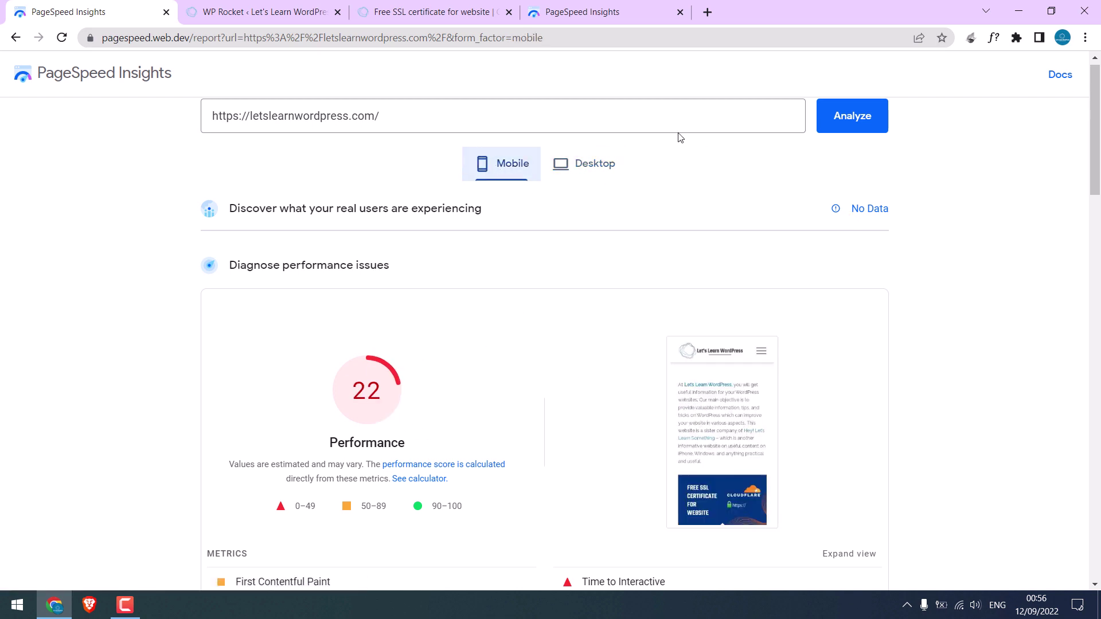
{"action": "left_click", "coordinate": [613, 8]}
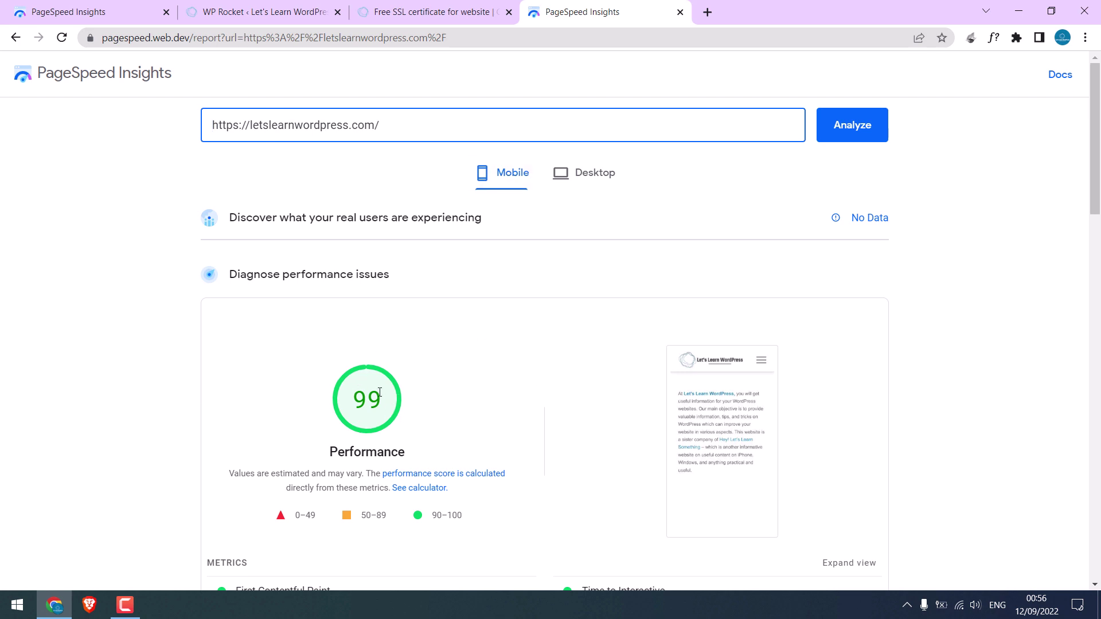
{"action": "scroll", "coordinate": [596, 304], "scroll_direction": "down", "scroll_amount": 5}
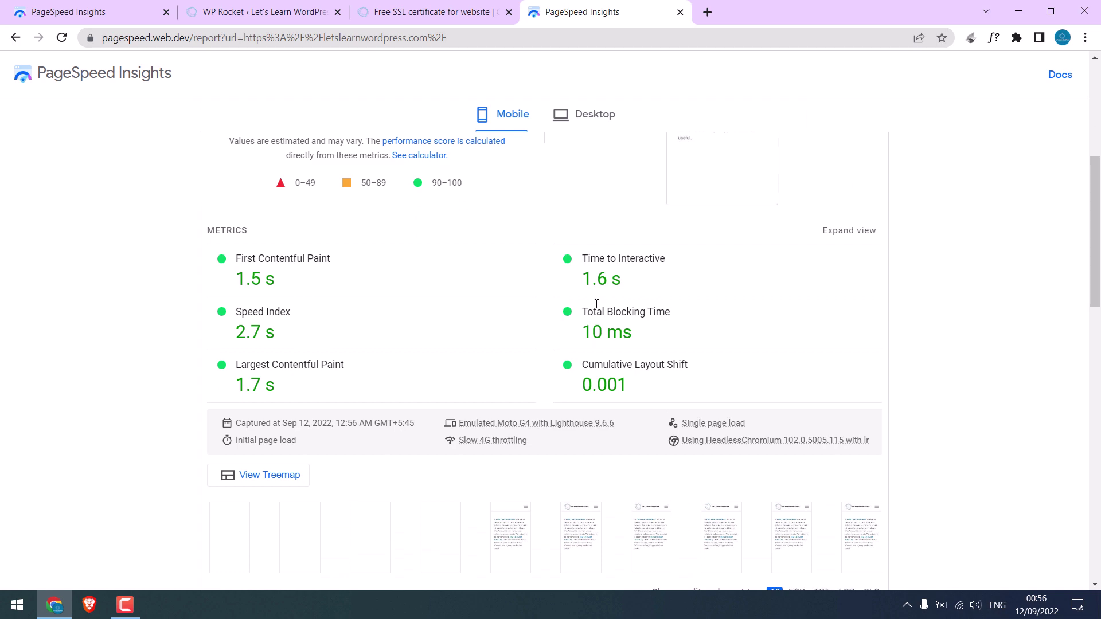
{"action": "left_click_drag", "start_coordinate": [1096, 247], "coordinate": [1099, 201]}
{"action": "scroll", "coordinate": [426, 351], "scroll_direction": "up", "scroll_amount": 1}
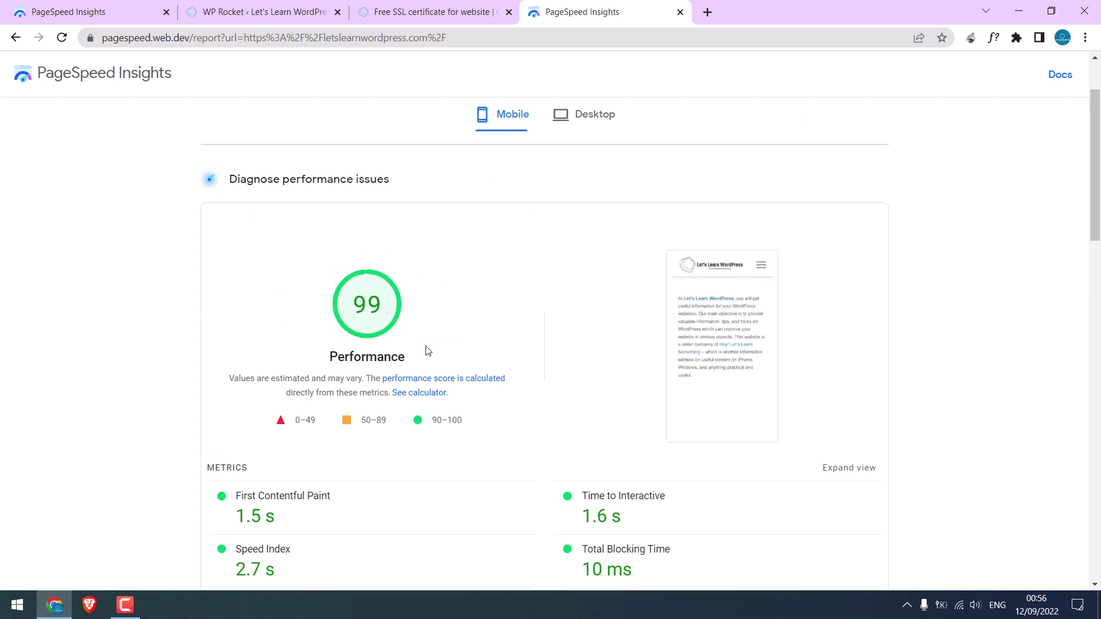
{"action": "left_click", "coordinate": [600, 118]}
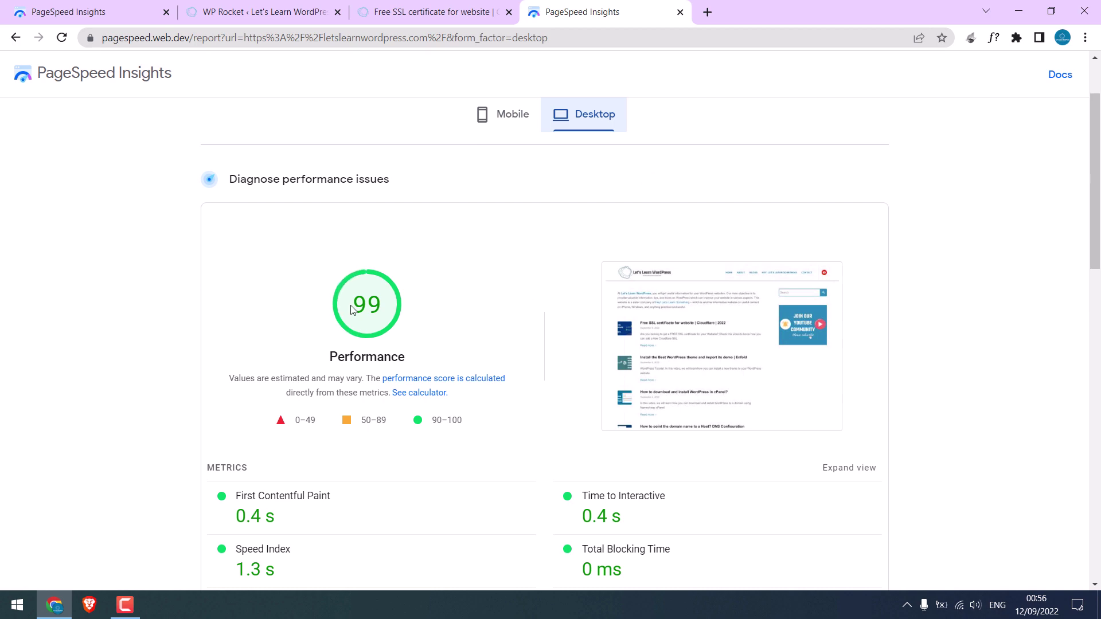
{"action": "mouse_move", "coordinate": [1096, 184]}
{"action": "left_mouse_down"}
{"action": "mouse_move", "coordinate": [1096, 243]}
{"action": "mouse_move", "coordinate": [1096, 185]}
{"action": "left_mouse_up"}
{"action": "left_click", "coordinate": [512, 118]}
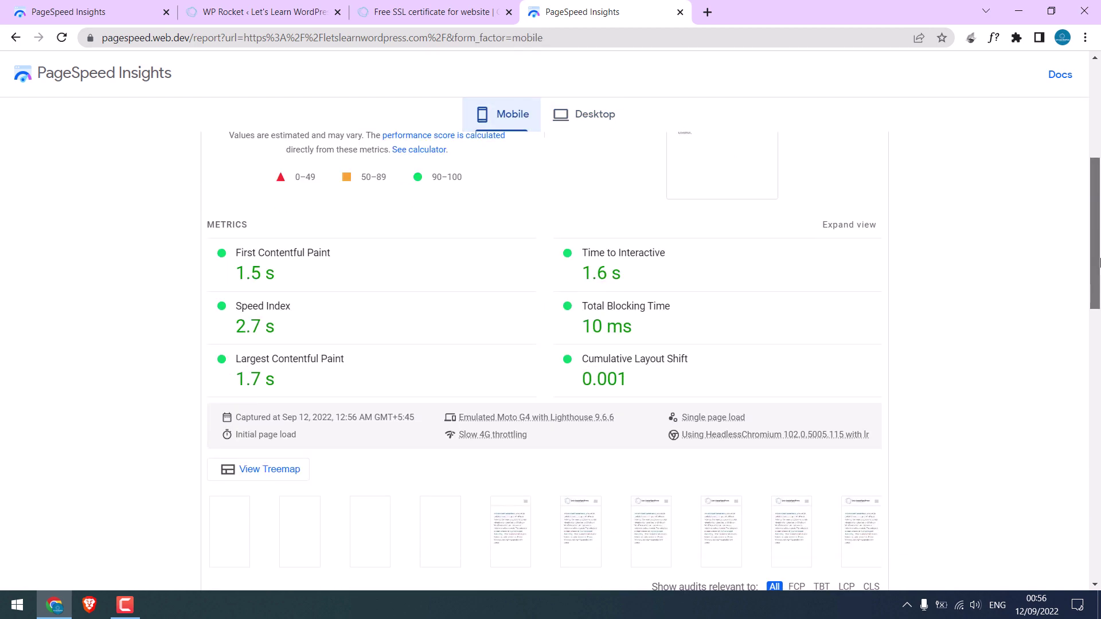
{"action": "left_click", "coordinate": [584, 118]}
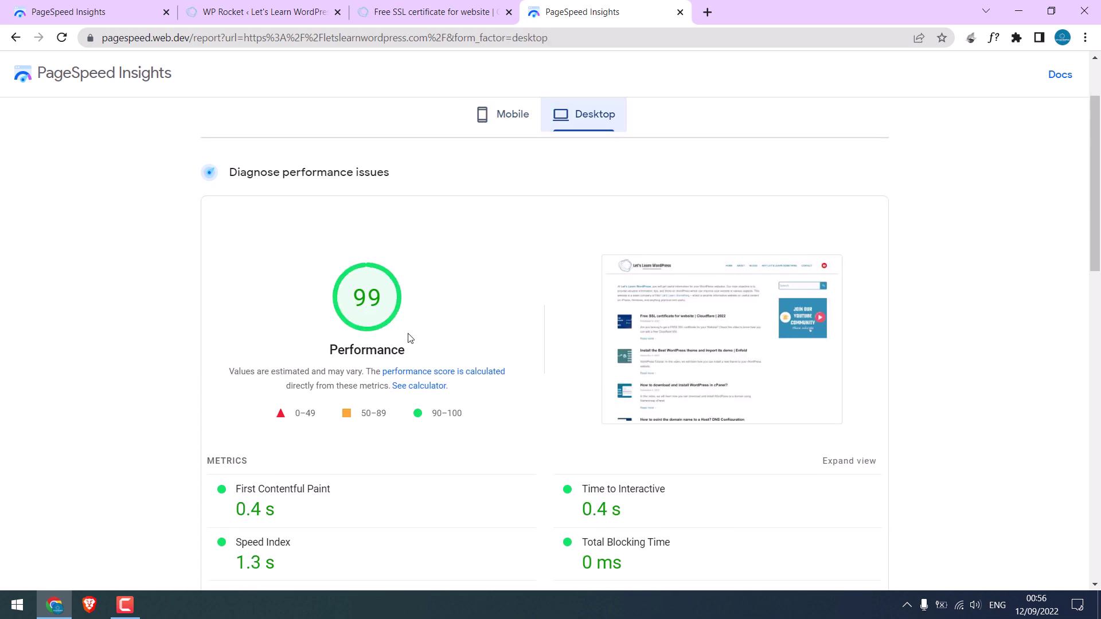
{"action": "left_click", "coordinate": [73, 3]}
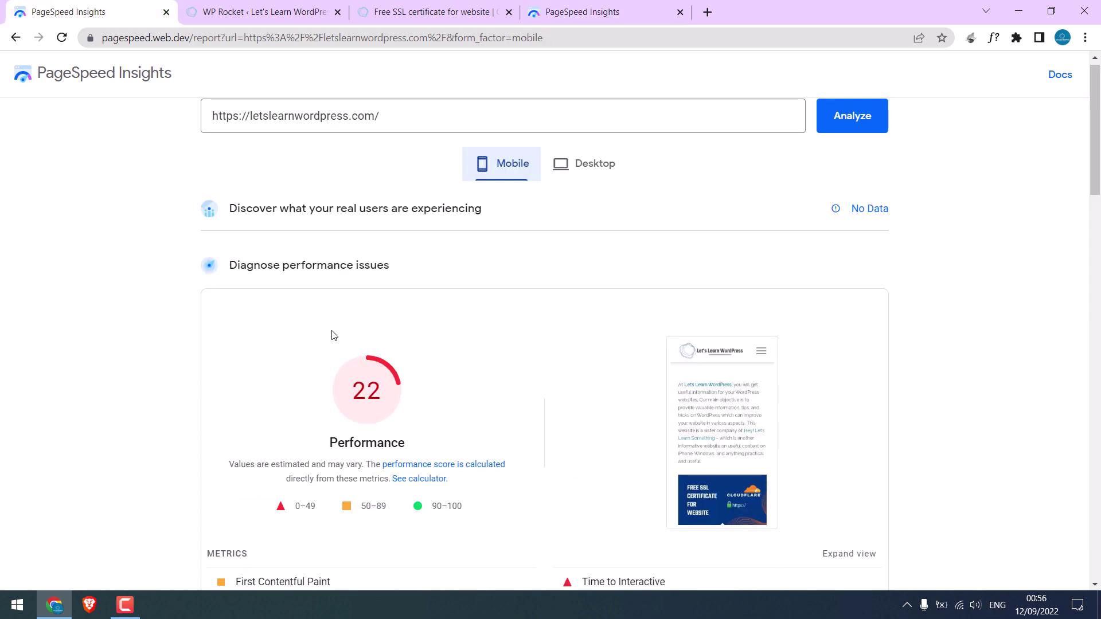
{"action": "left_click", "coordinate": [595, 167]}
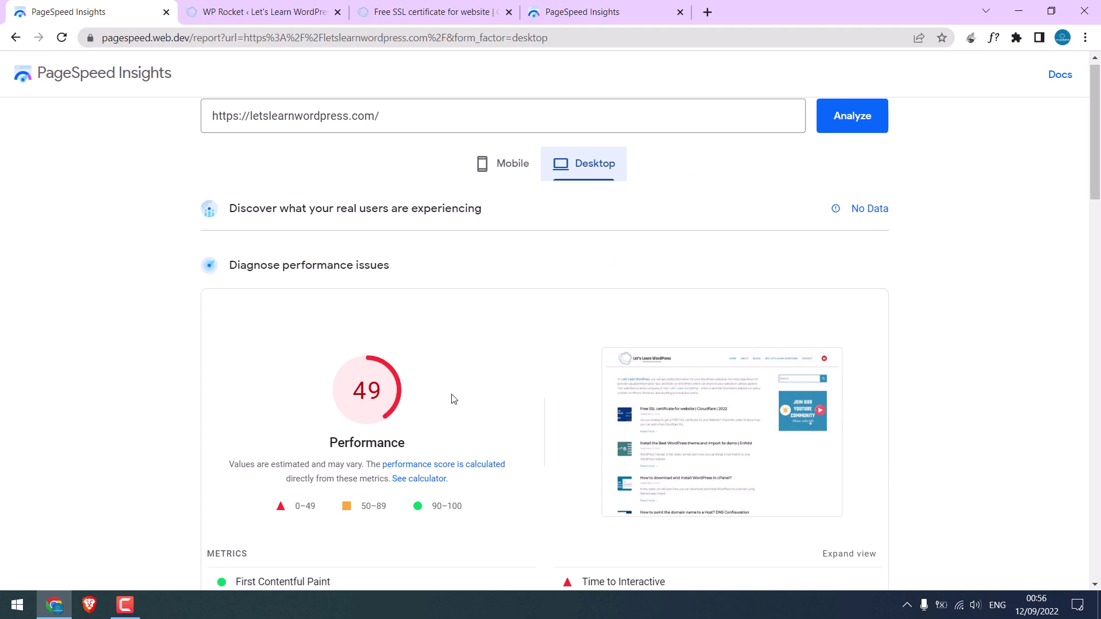
{"action": "left_click", "coordinate": [583, 17]}
{"action": "left_click", "coordinate": [494, 115]}
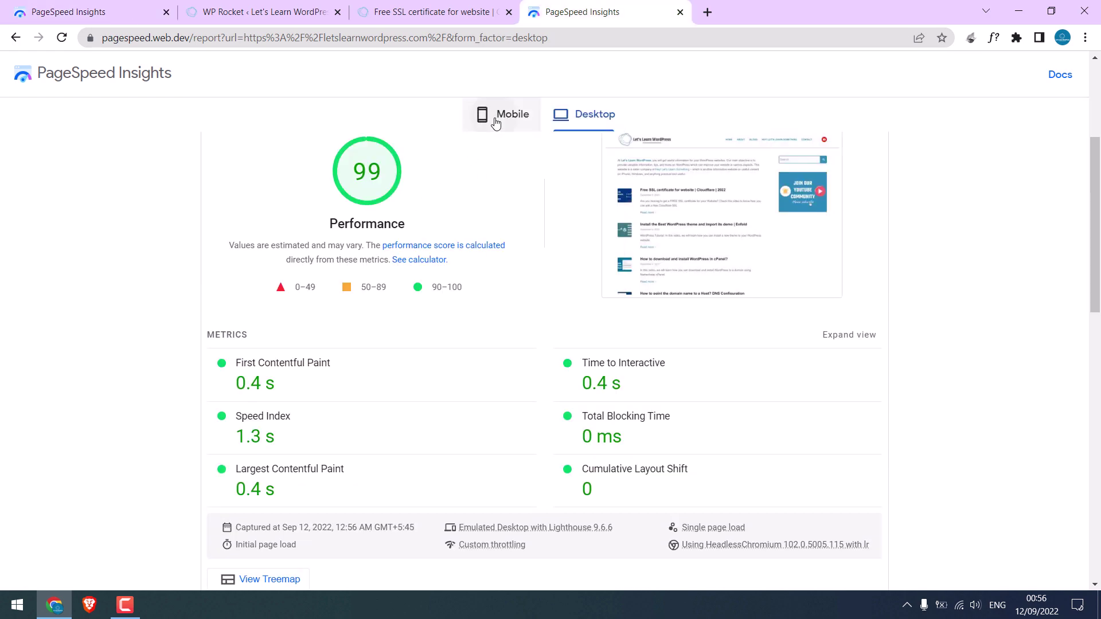
{"action": "scroll", "coordinate": [436, 338], "scroll_direction": "up", "scroll_amount": 4}
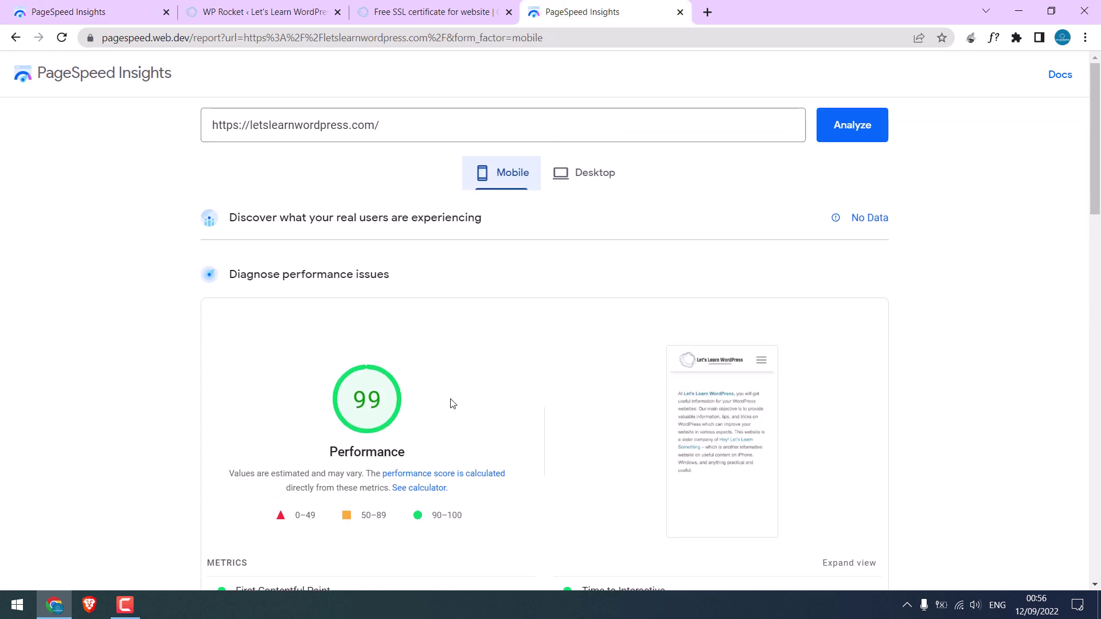